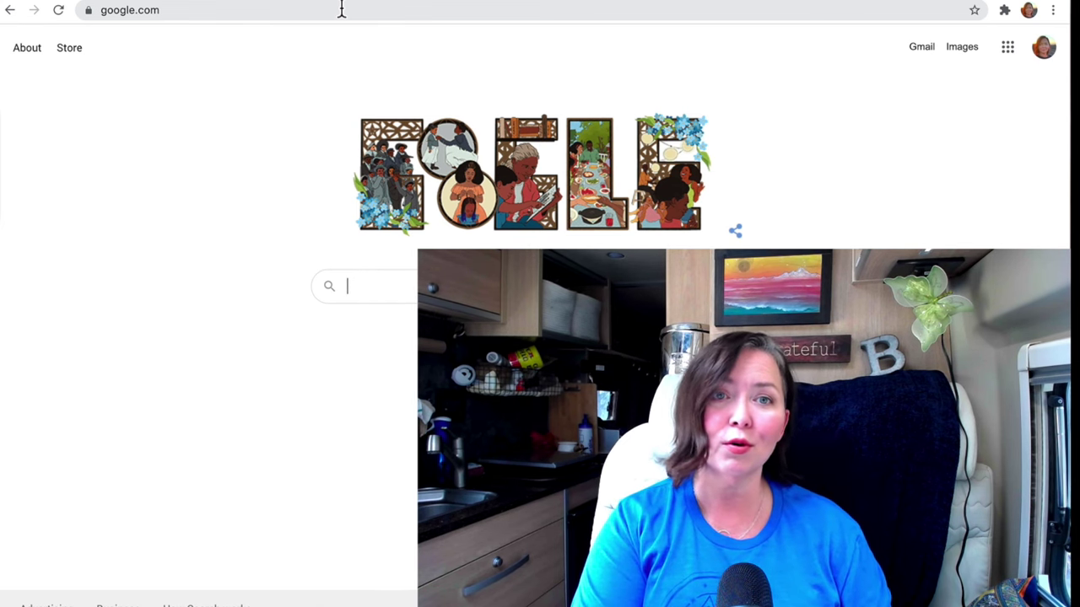
Step: Go to Google Maps by entering maps in place of the current web address
click(342, 8)
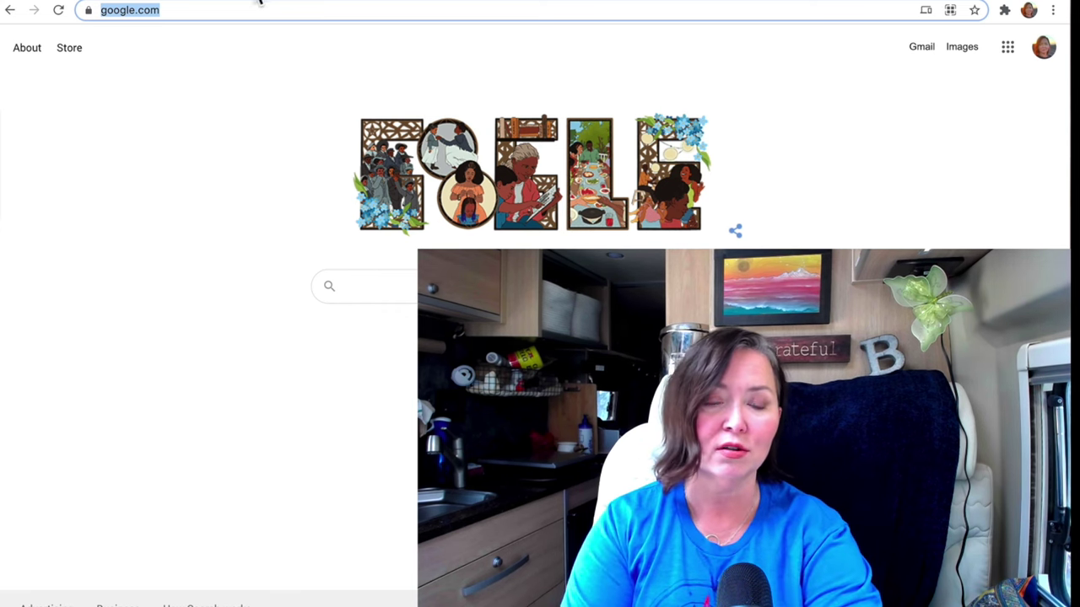
click(178, 10)
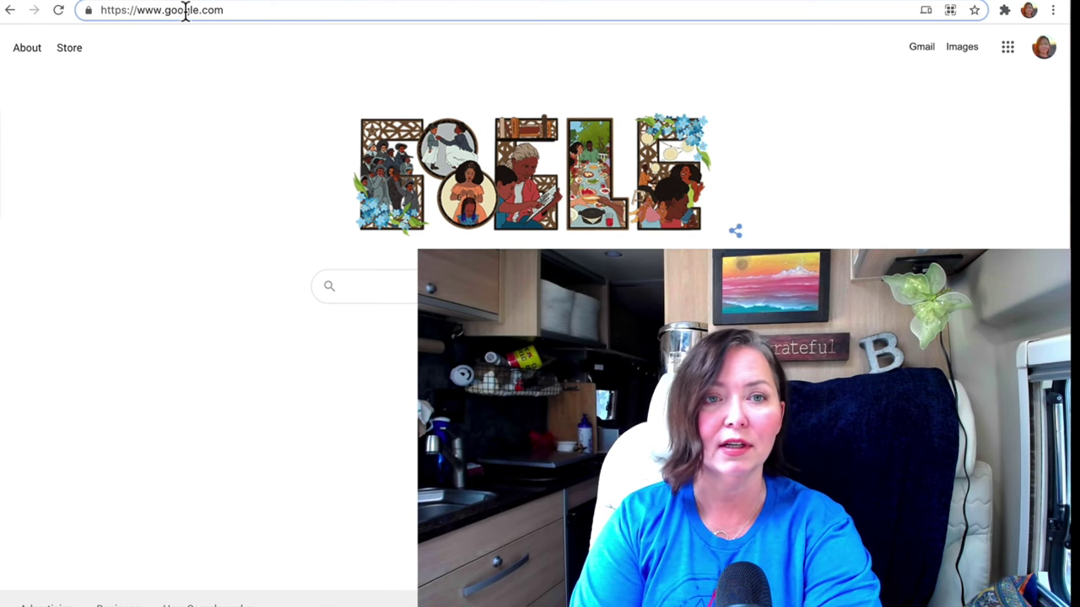
triple_click(200, 10)
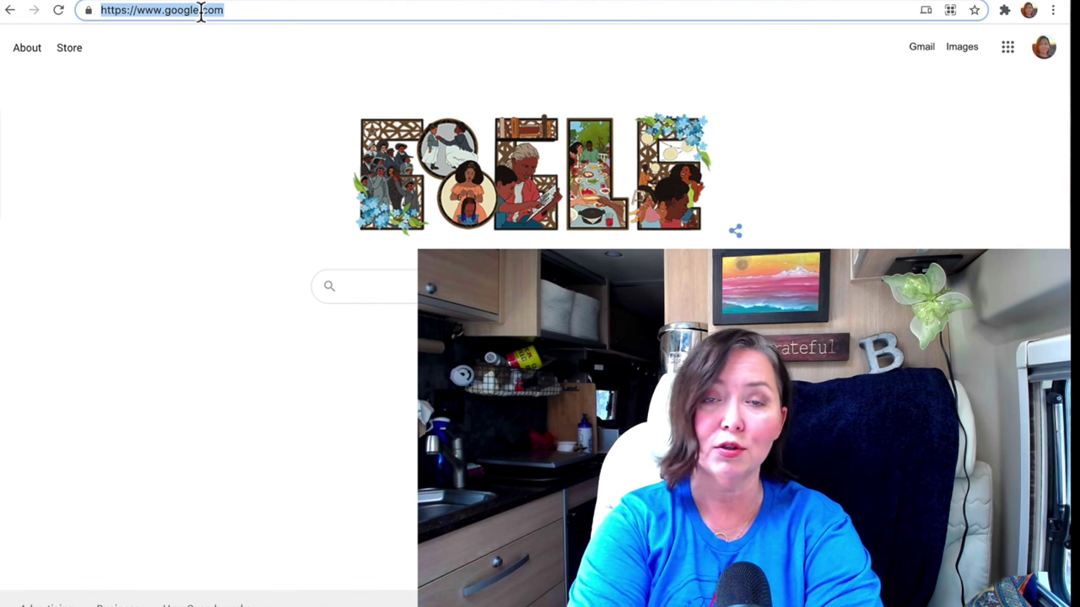
text(maps)
key(Return)
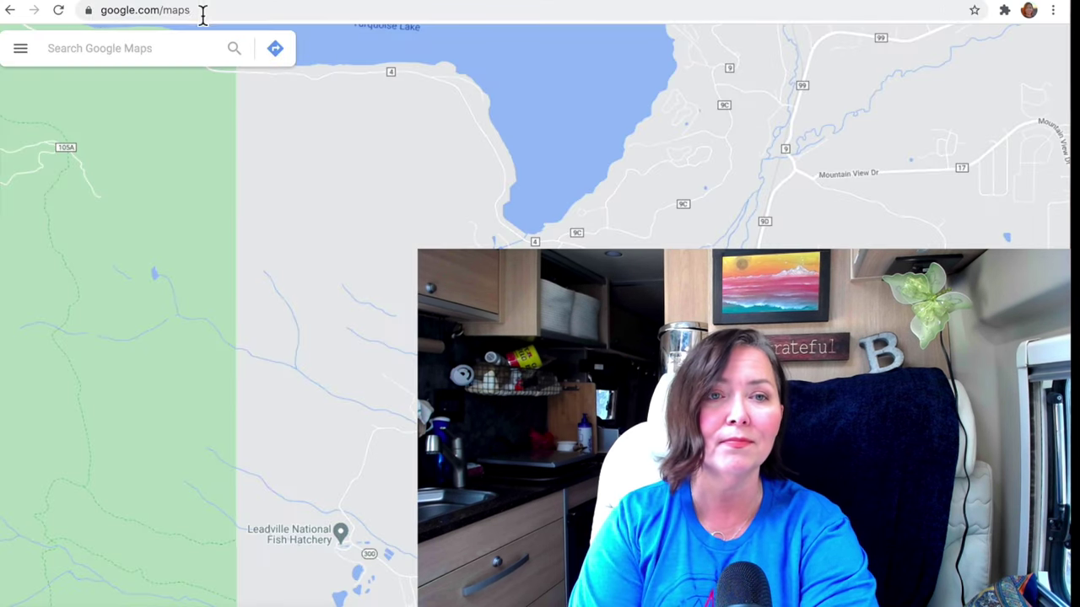
Step: View the list of custom maps stored among your places in Google Maps
click(19, 47)
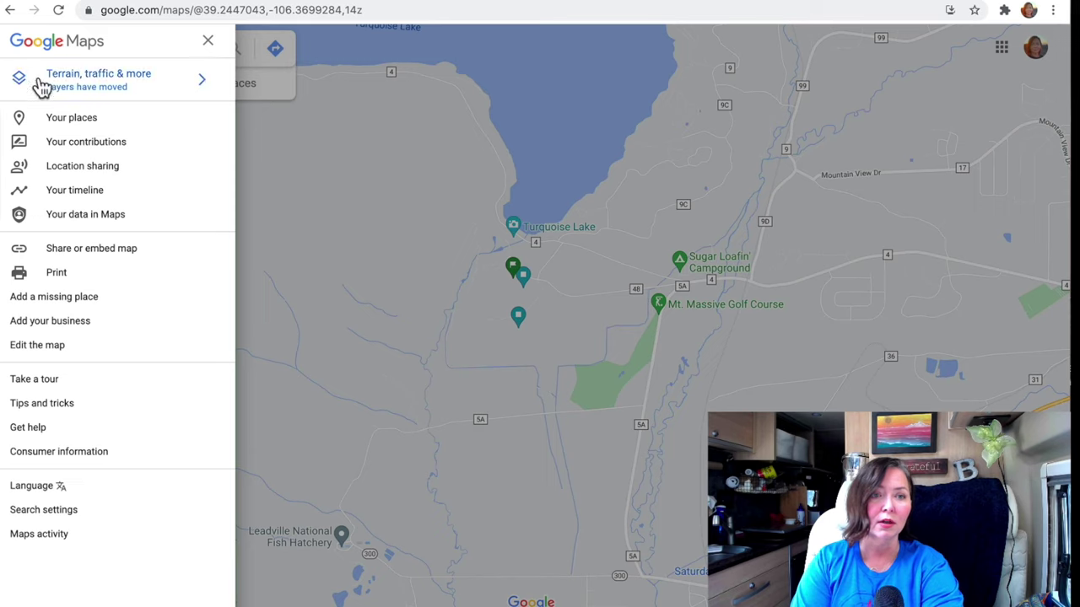
click(63, 116)
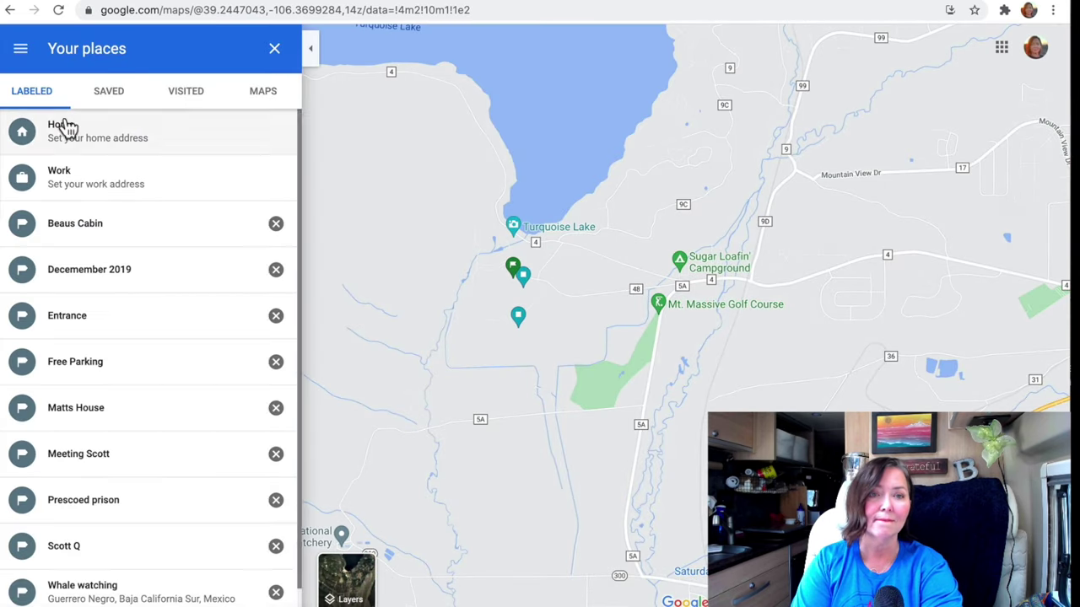
click(265, 99)
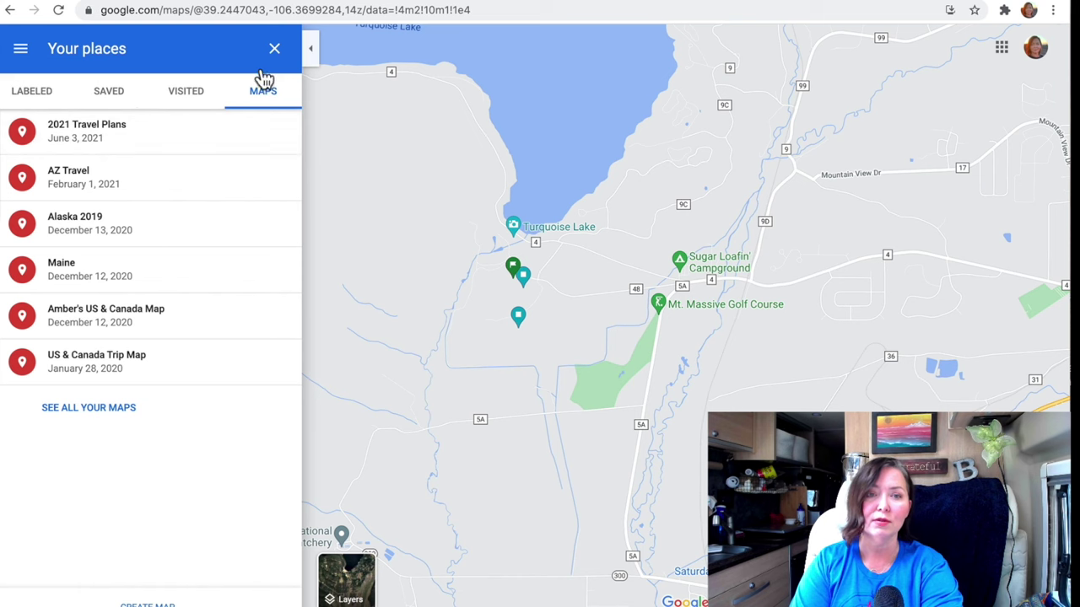
Step: Search the web for mymaps and open the My Maps - Google result
click(214, 9)
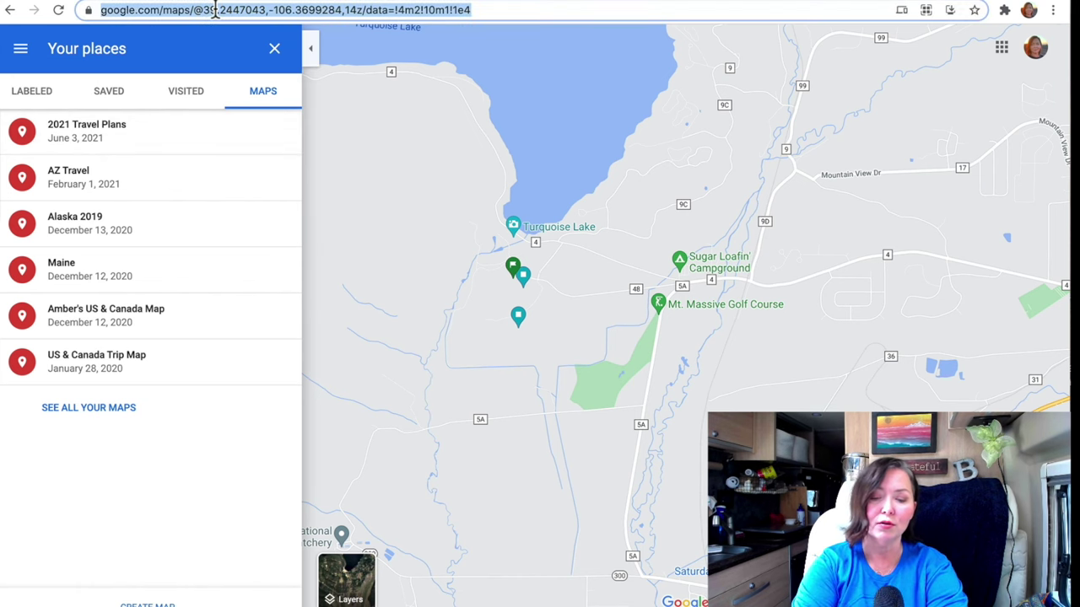
text(mypa)
key(BackSpace)
key(BackSpace)
text(maps)
key(Return)
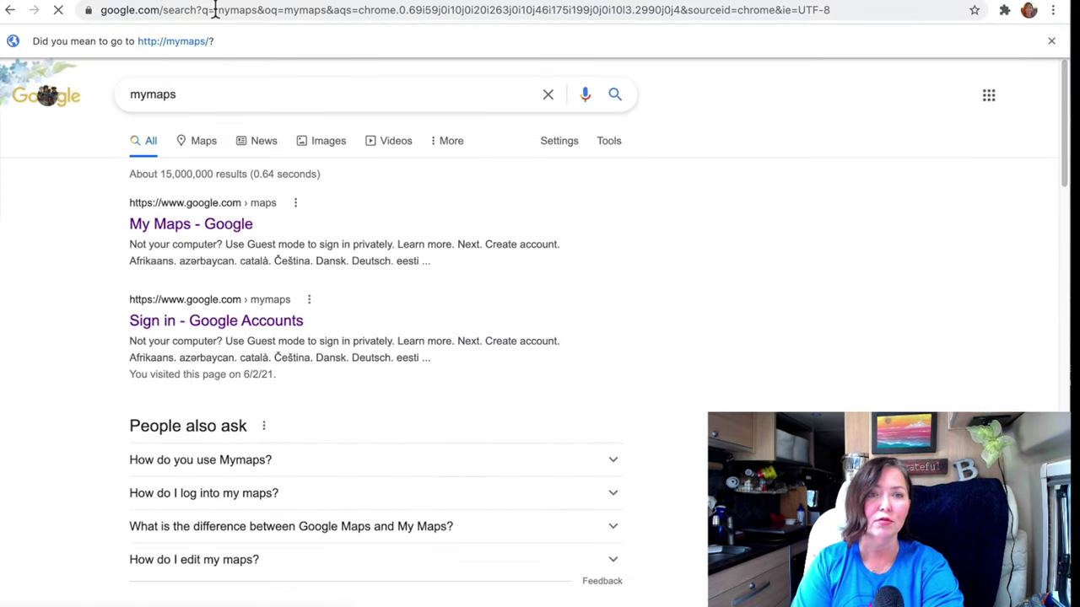
click(180, 227)
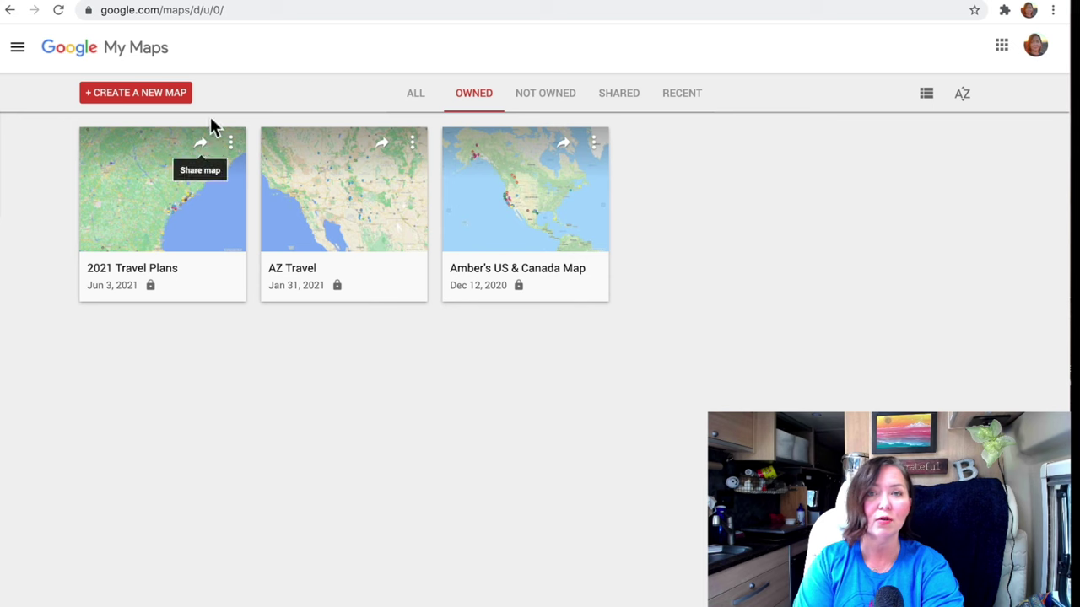
Step: Create a new map titled 2022 Travel Plans, leaving the description empty, and save the title
click(148, 94)
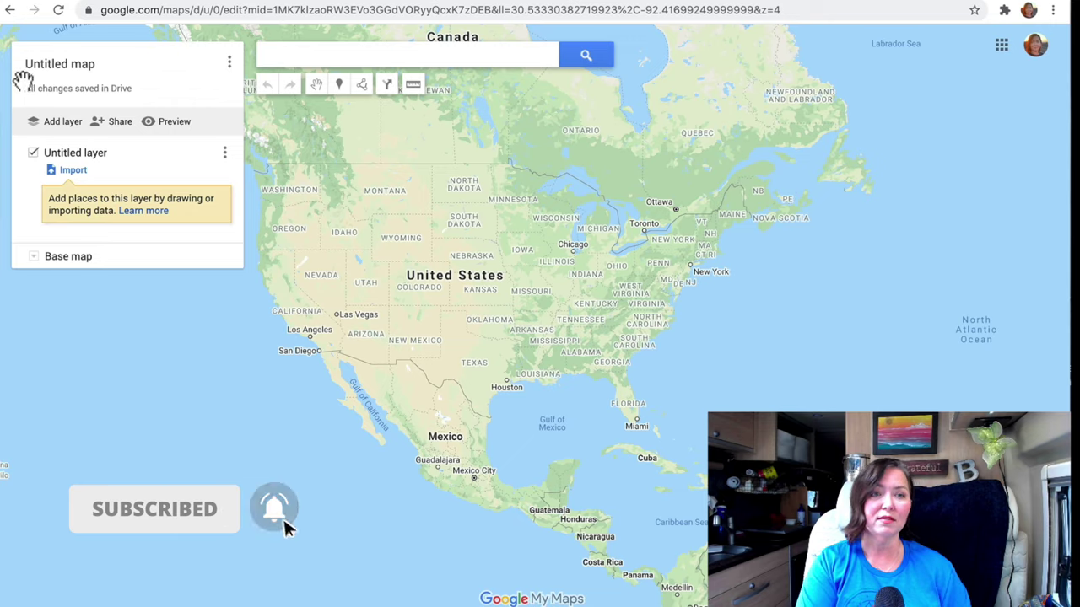
click(53, 65)
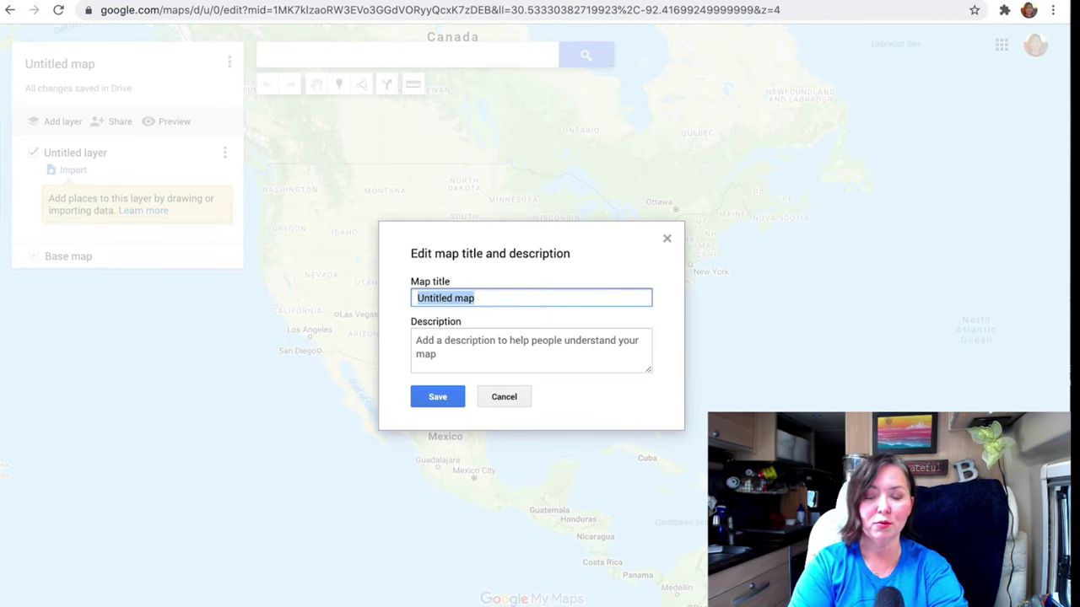
text(2022 Travel Plans)
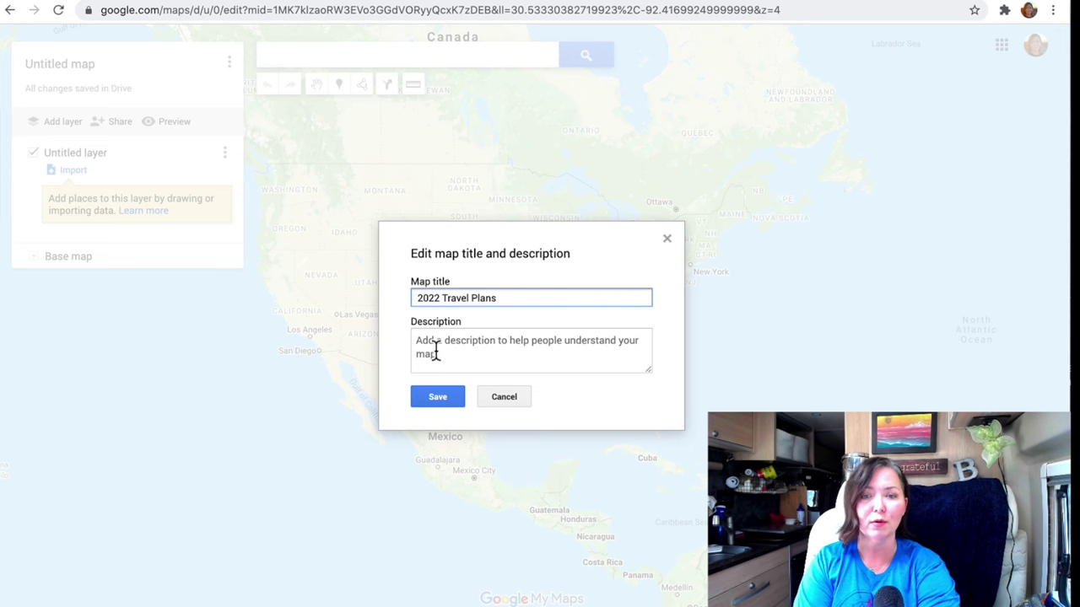
click(465, 350)
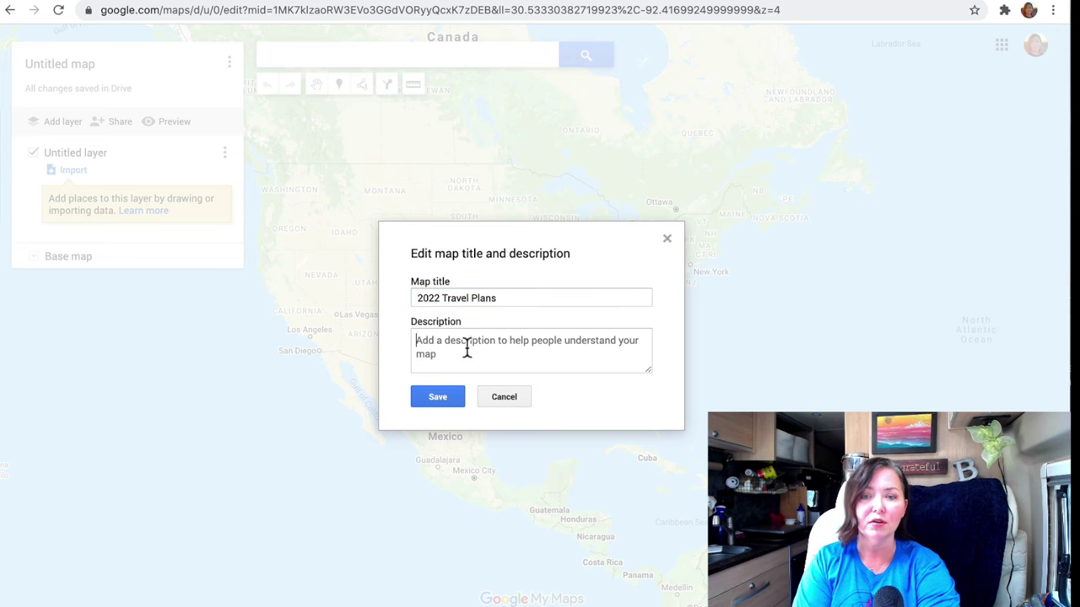
click(441, 397)
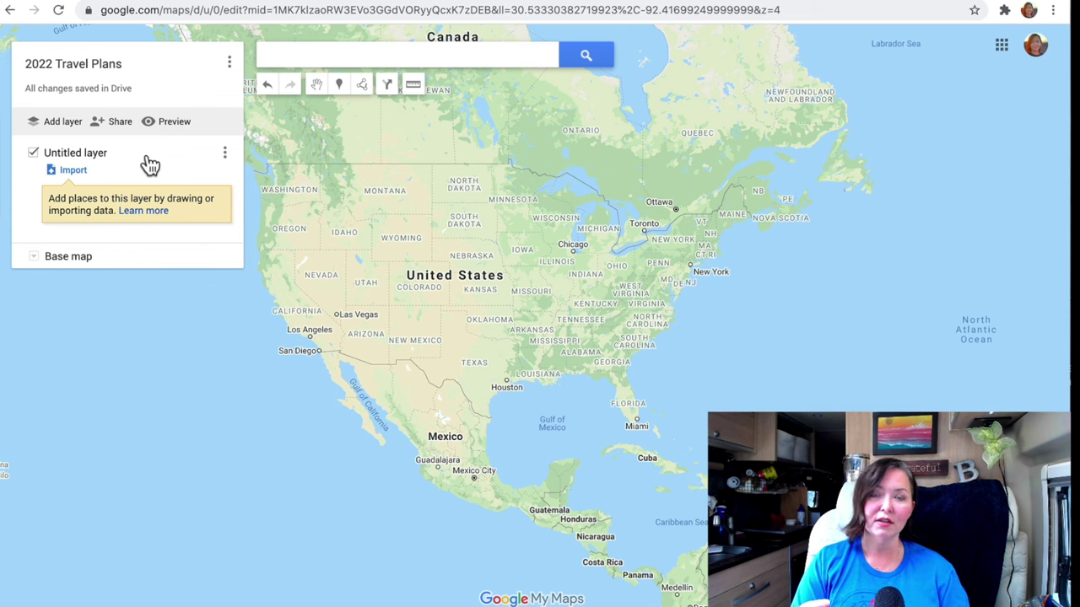
Step: Rename the map's untitled layer as Hikes & Bicyling Trails and save the name
click(224, 152)
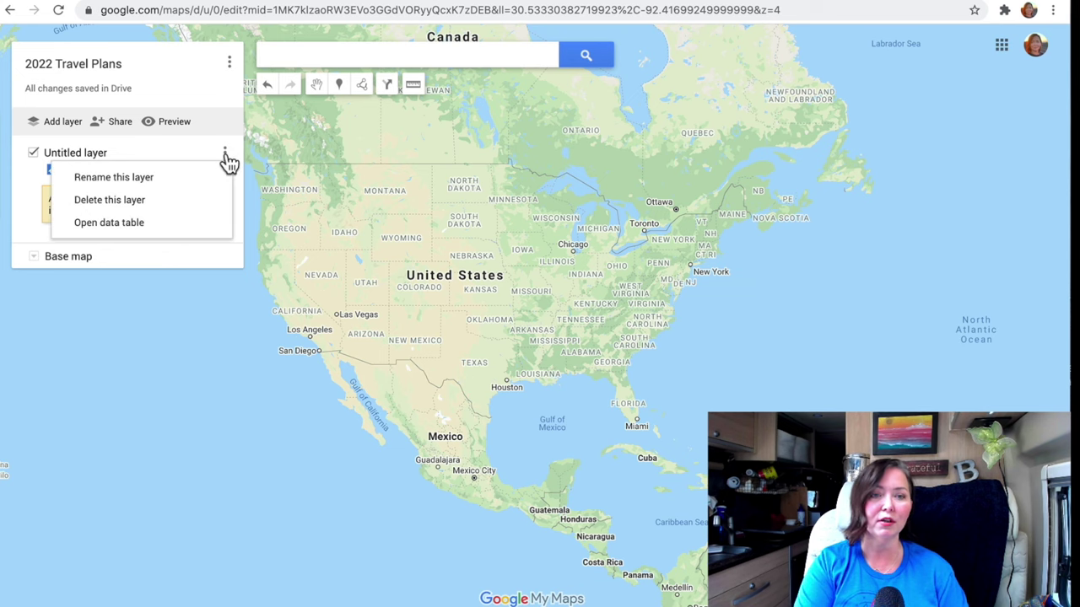
click(118, 177)
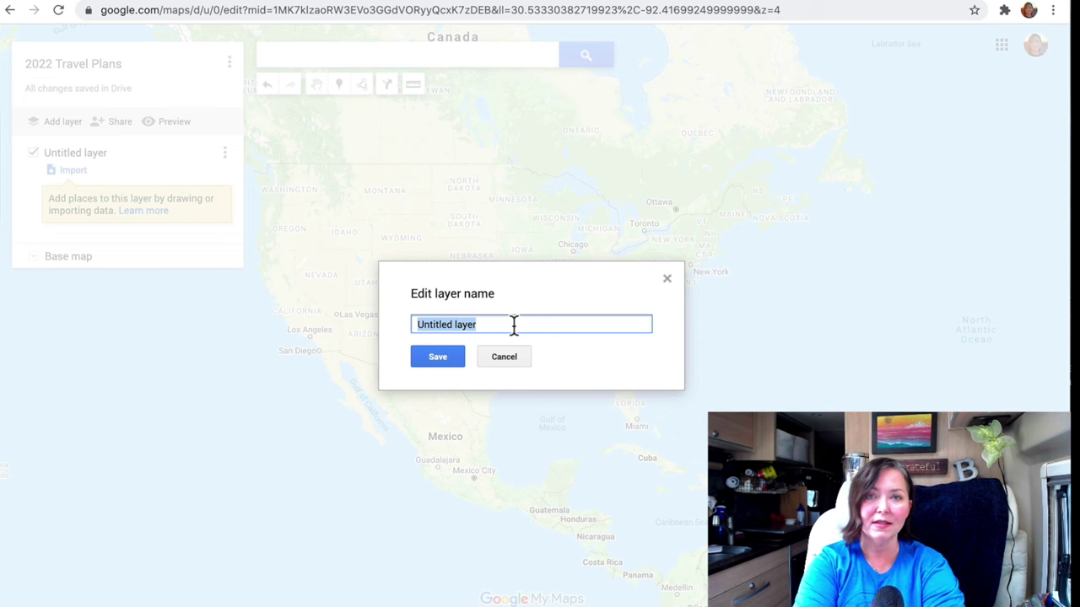
text(Hikes)
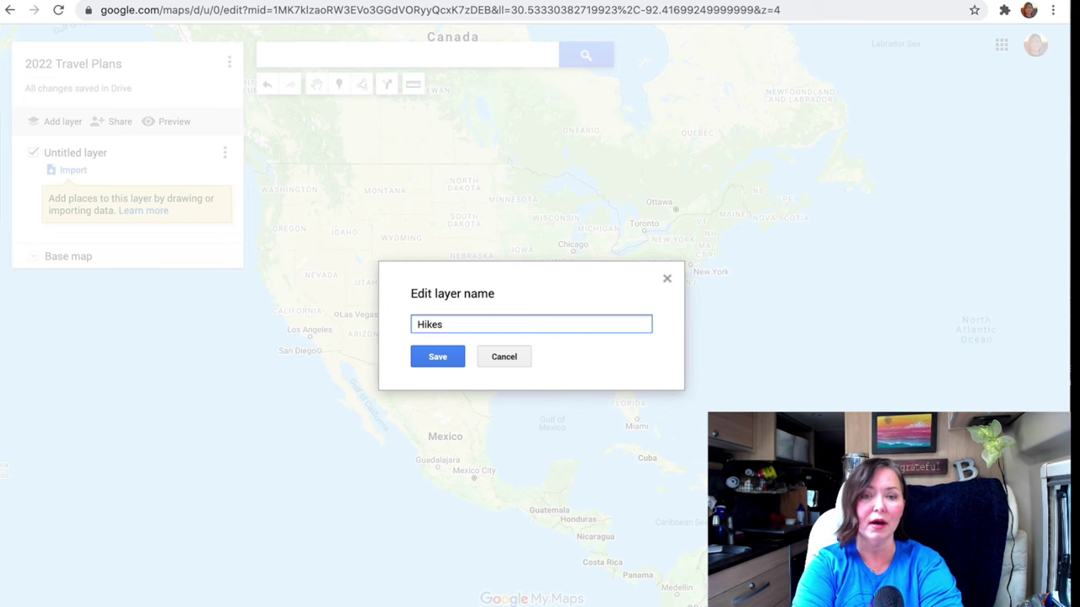
text( & Bicy)
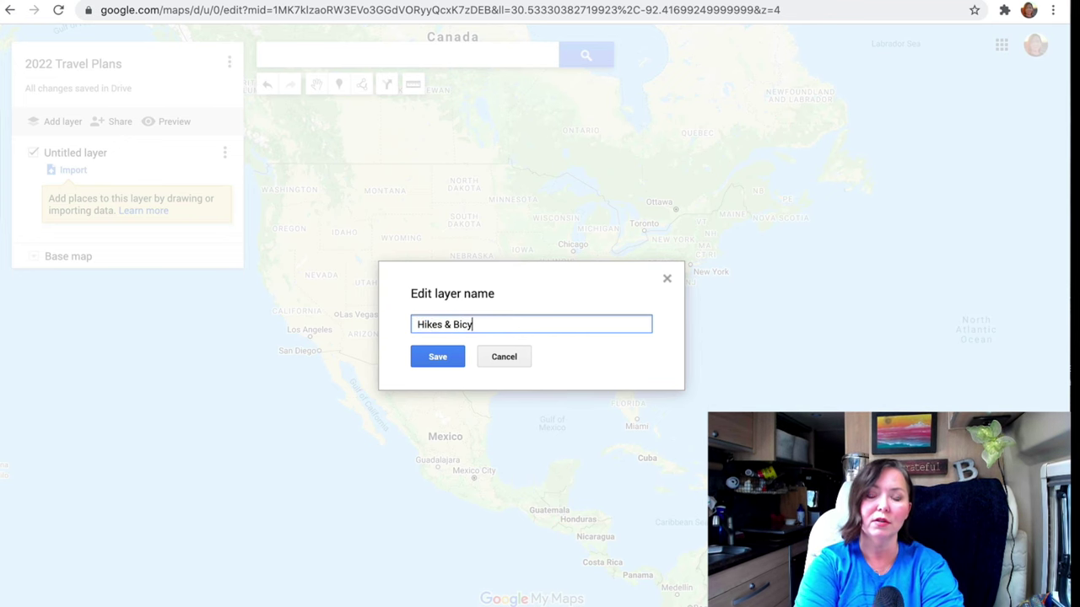
text(ling Trails)
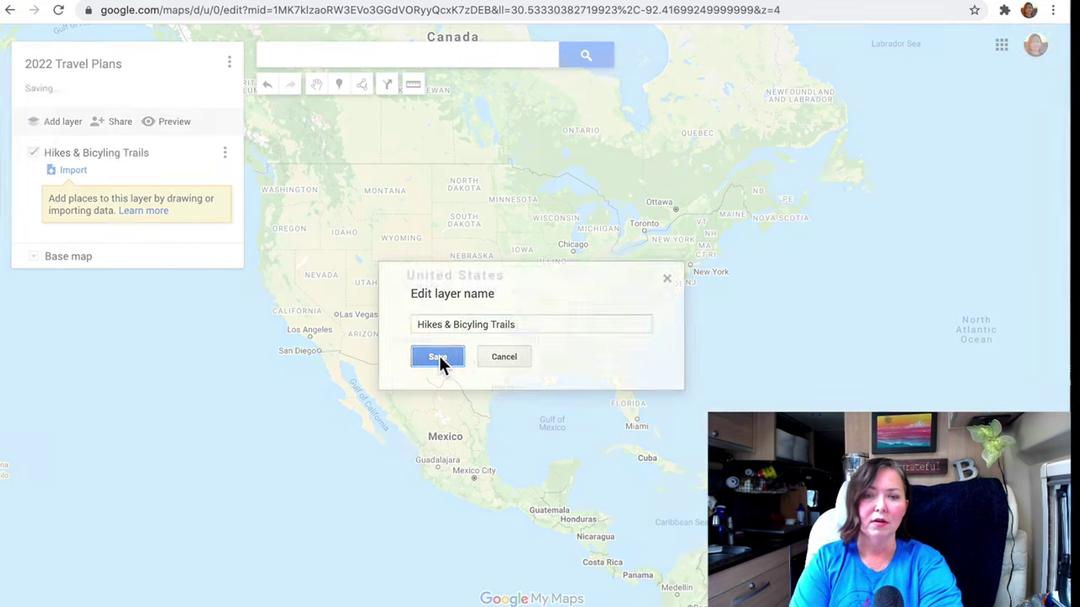
click(439, 357)
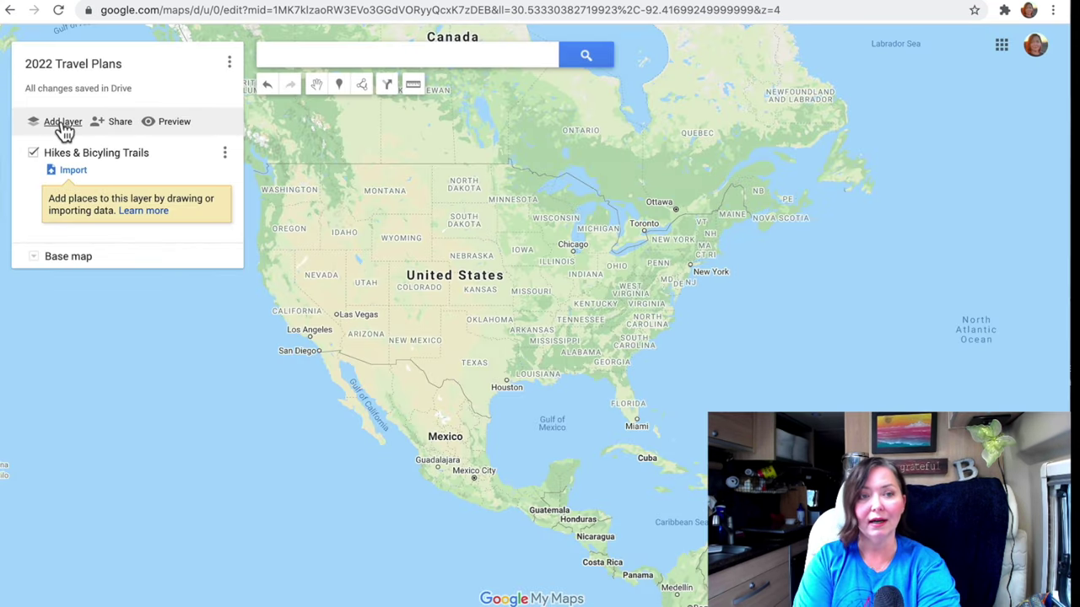
Step: Add a second layer to the map and name it Hotels Or Campgrounds
click(63, 122)
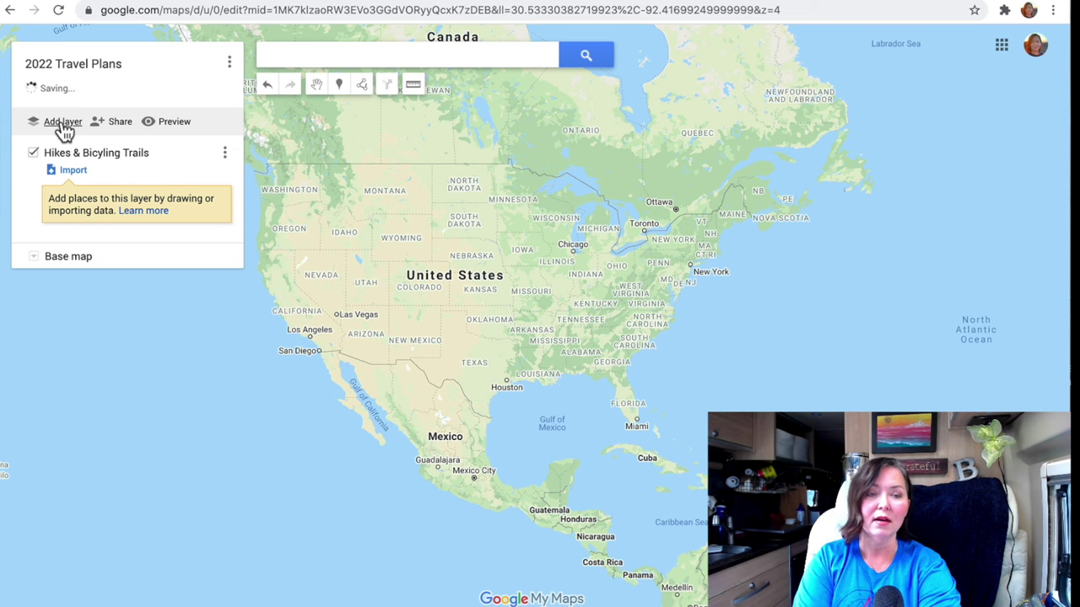
click(106, 261)
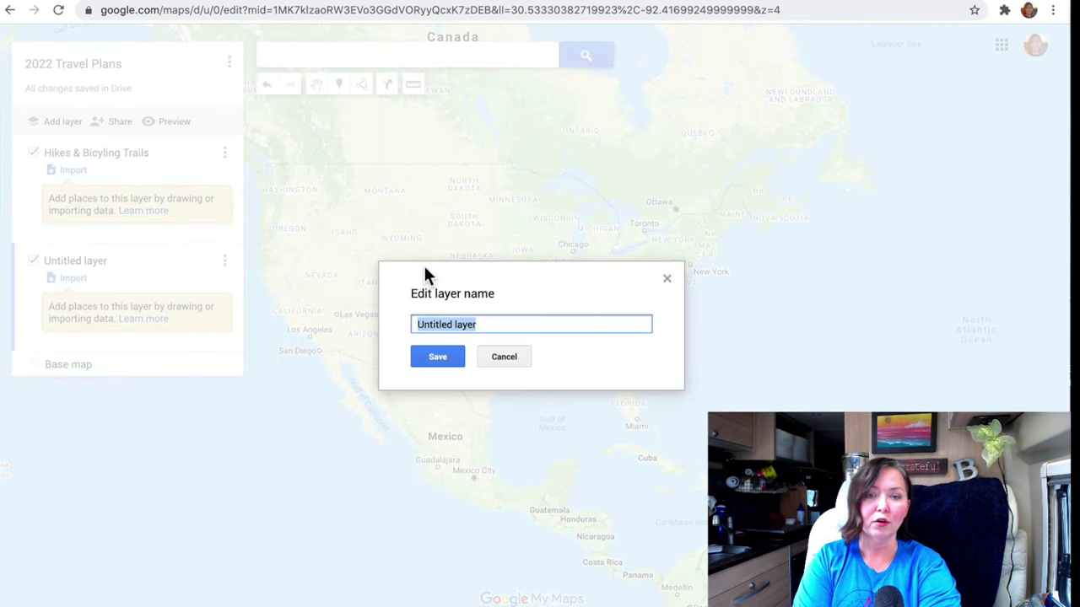
text(Hotels)
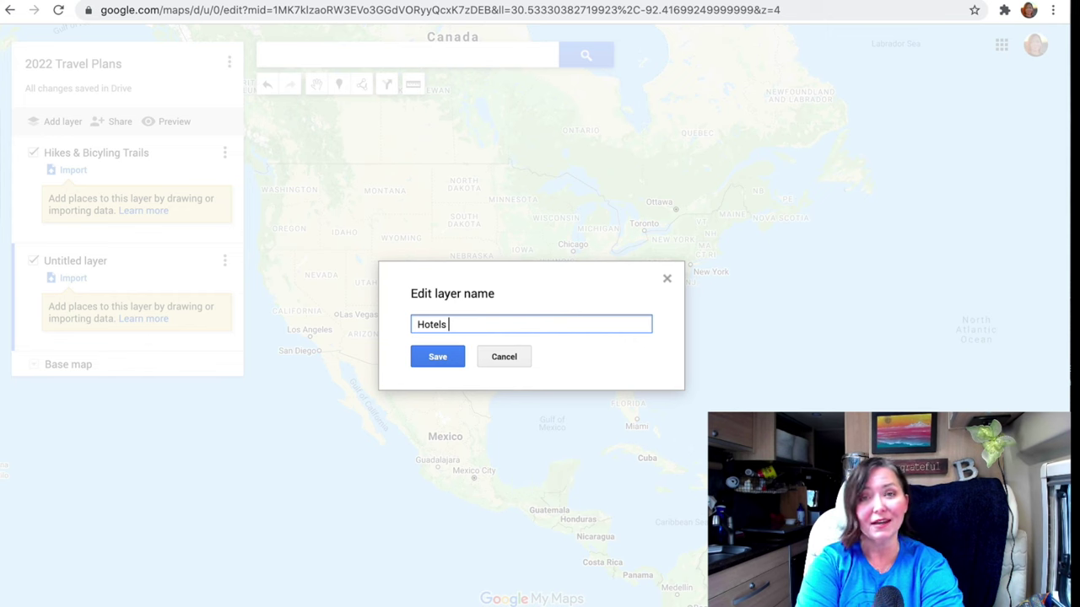
text( Or Campgrounds)
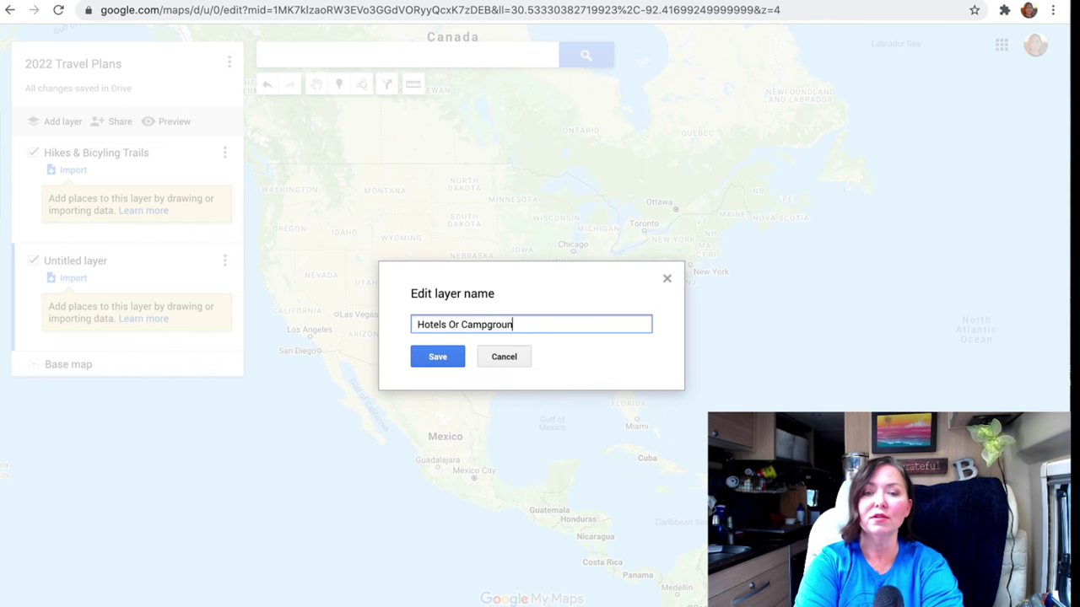
click(438, 358)
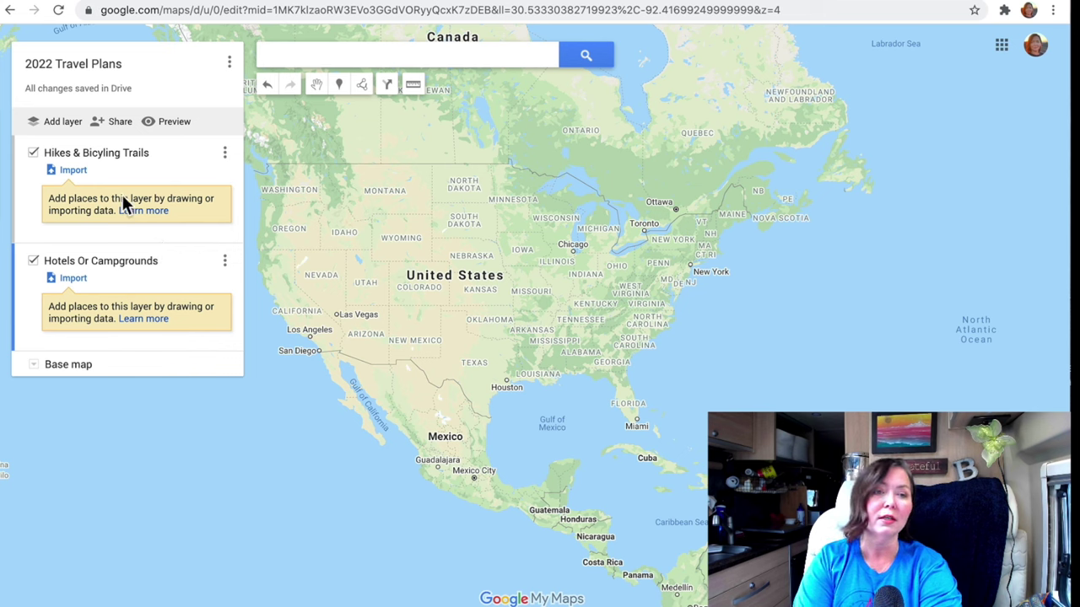
Step: Add a third layer to the map and name it Restaurants
click(55, 125)
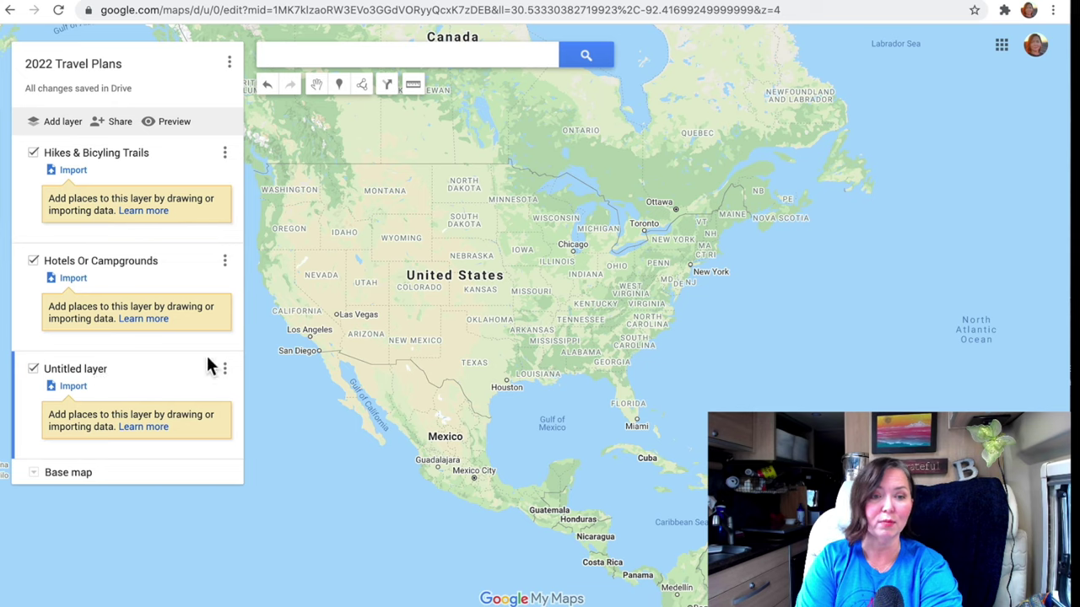
click(226, 368)
click(171, 397)
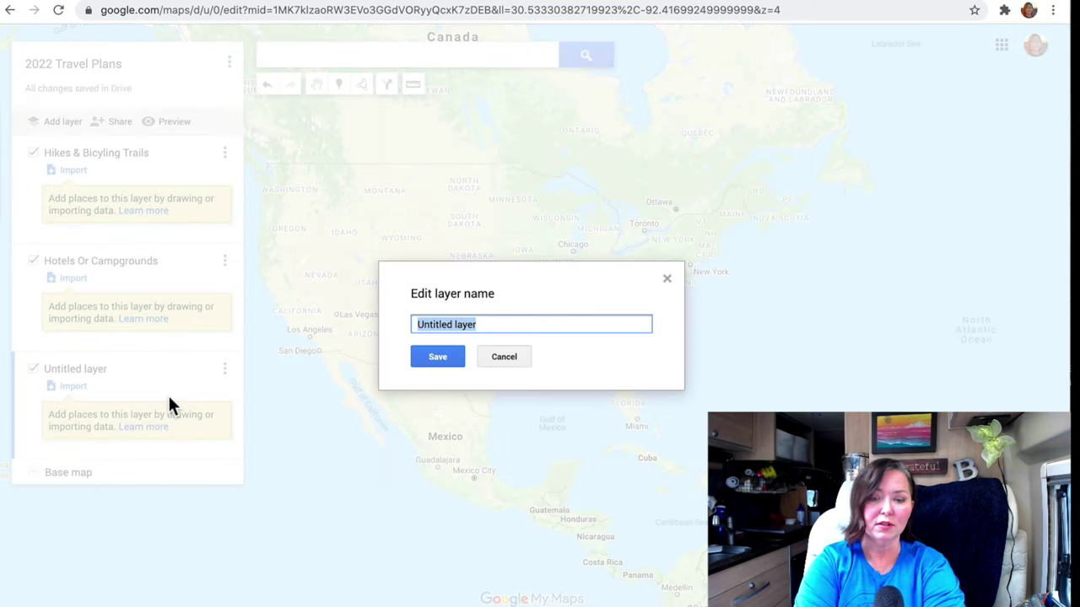
text(Restaurants)
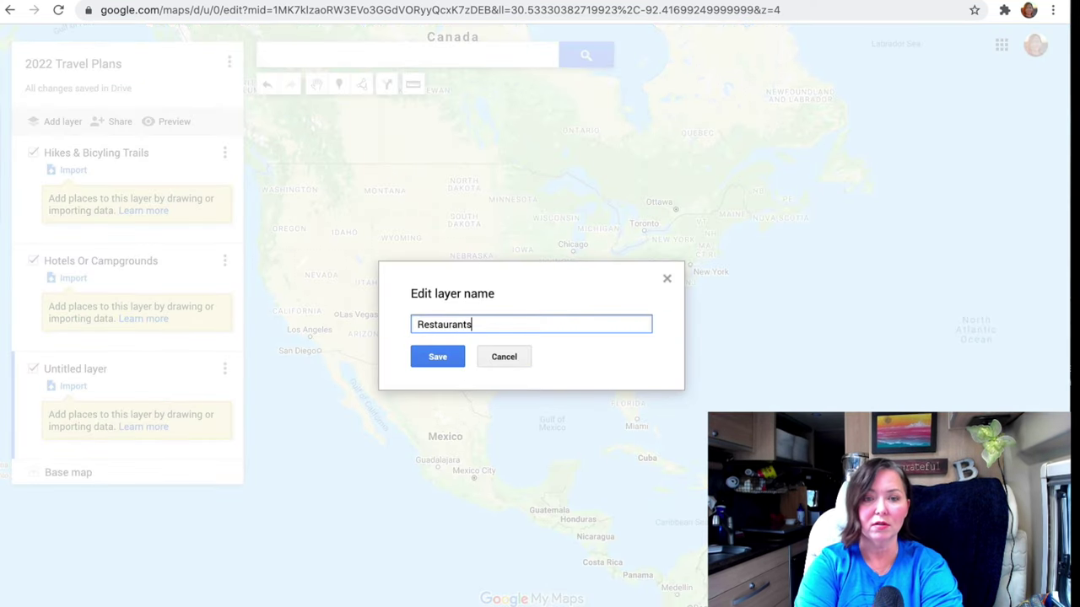
key(Return)
Step: Add a fourth layer to the map and name it Things to Do
click(64, 122)
text(Things to Do)
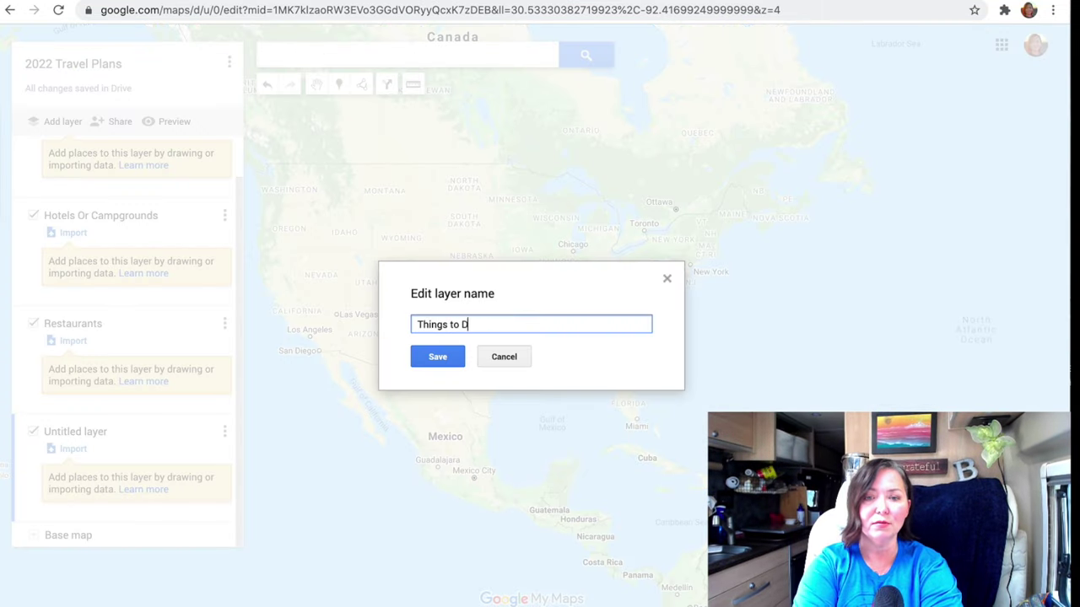
click(450, 356)
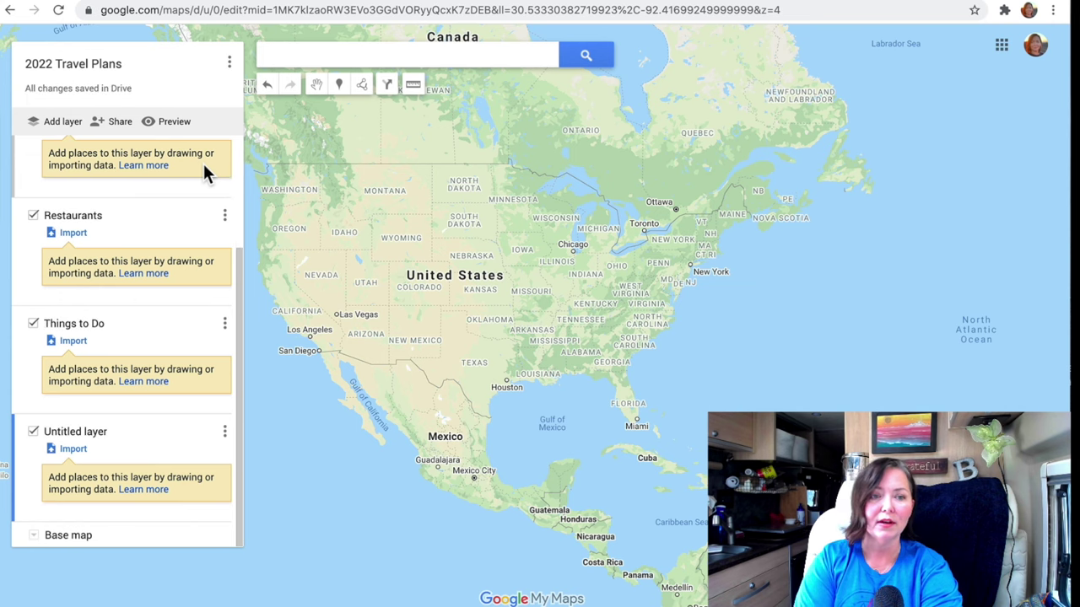
Step: Rename the untitled layer as People: Friends & Family and save the name
click(94, 432)
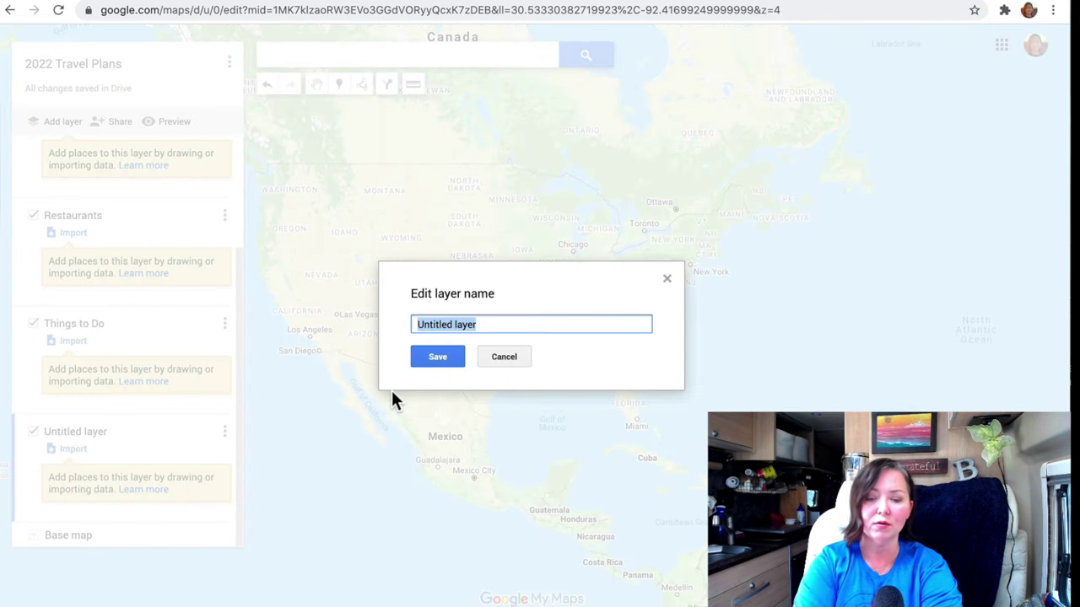
text(People)
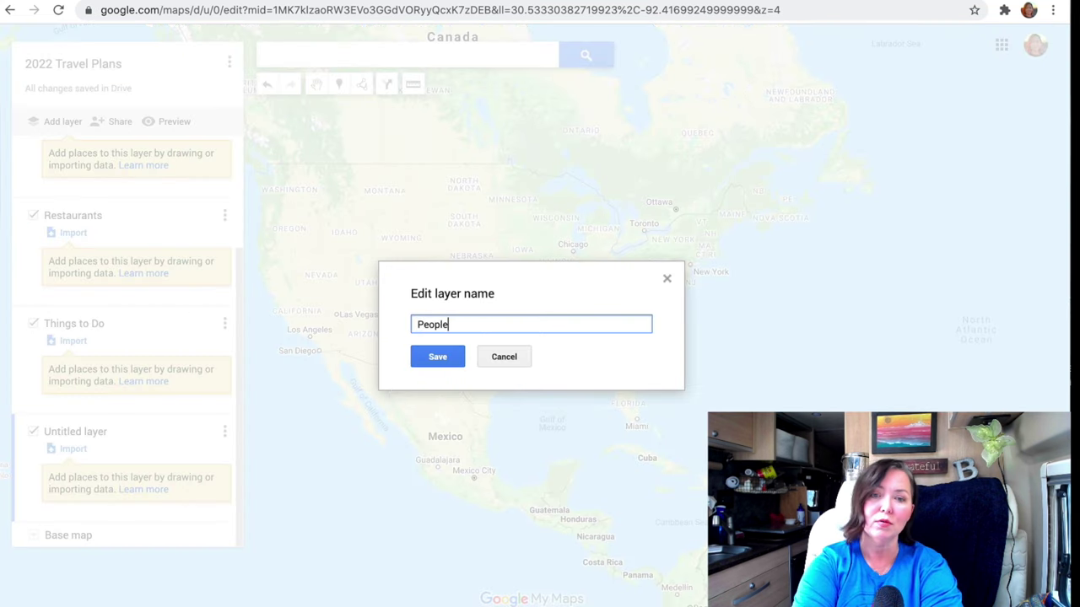
text(: Frie)
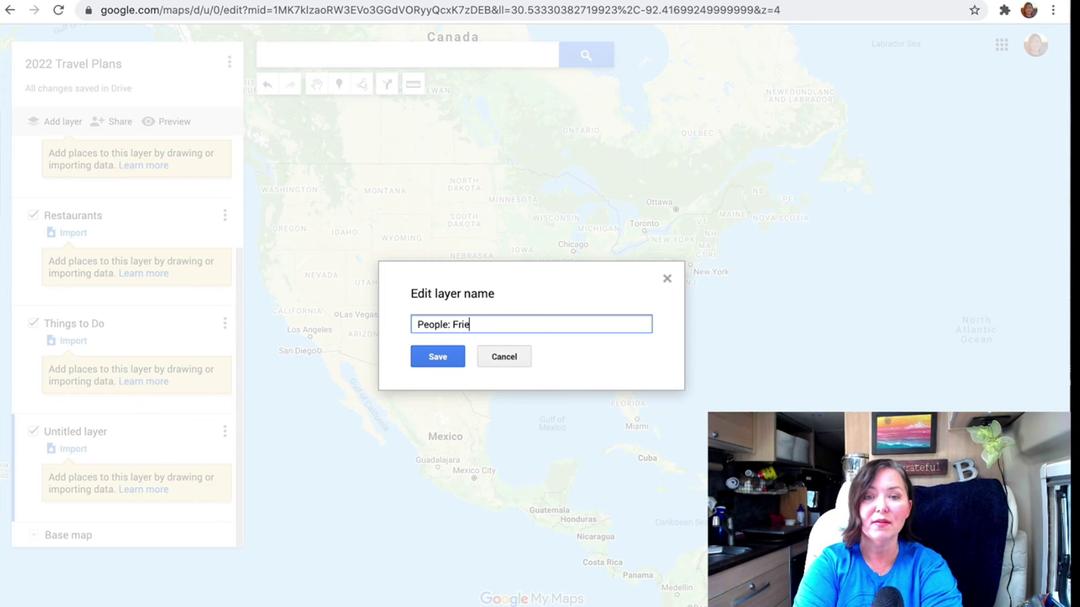
text(nds & Family)
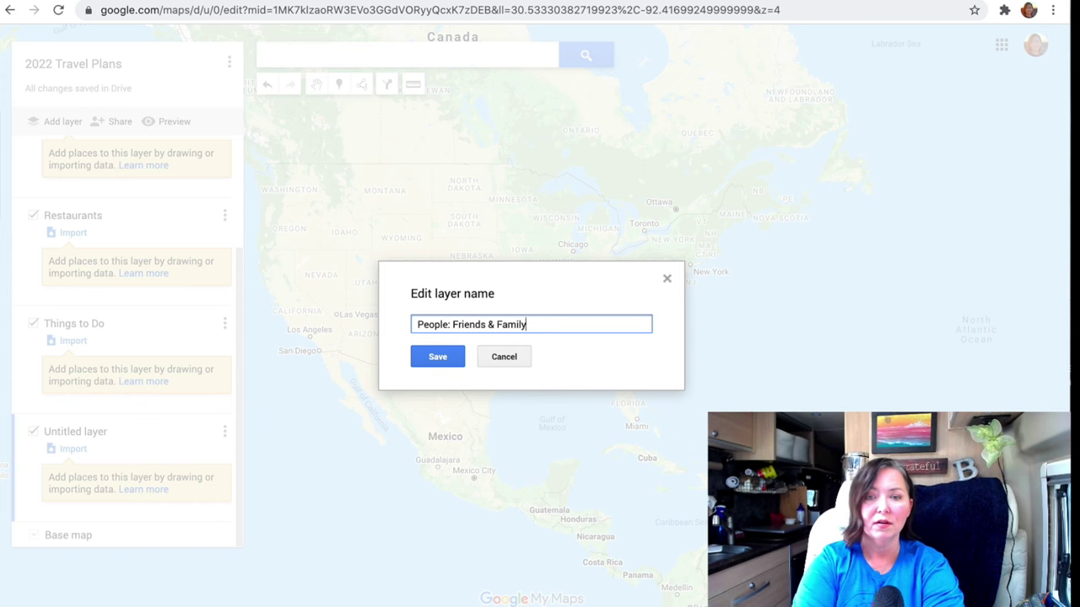
click(436, 357)
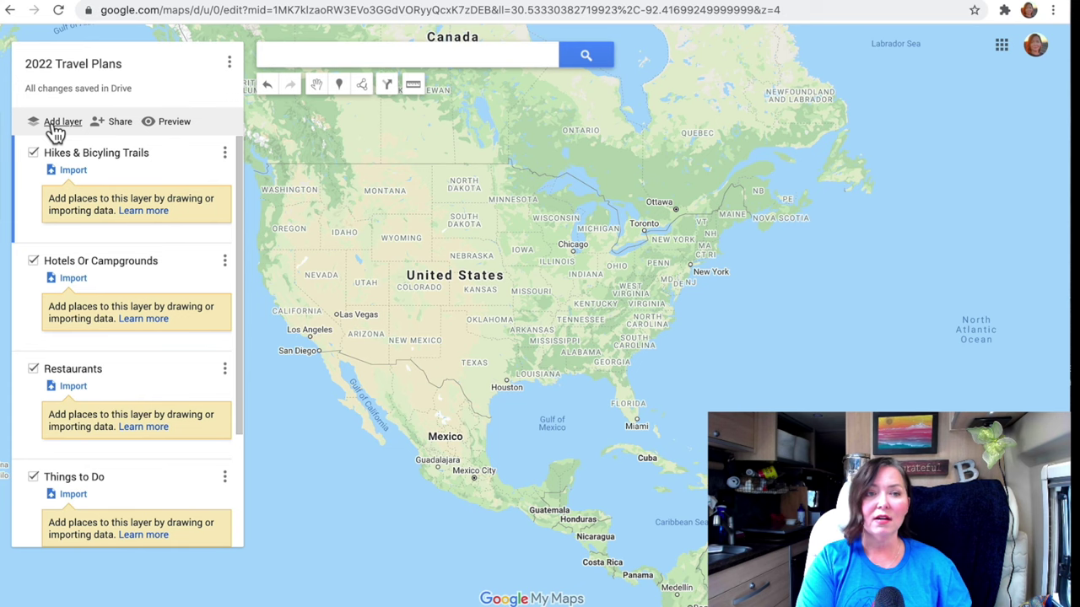
Step: Add another layer to the map and name it Destinations
click(54, 131)
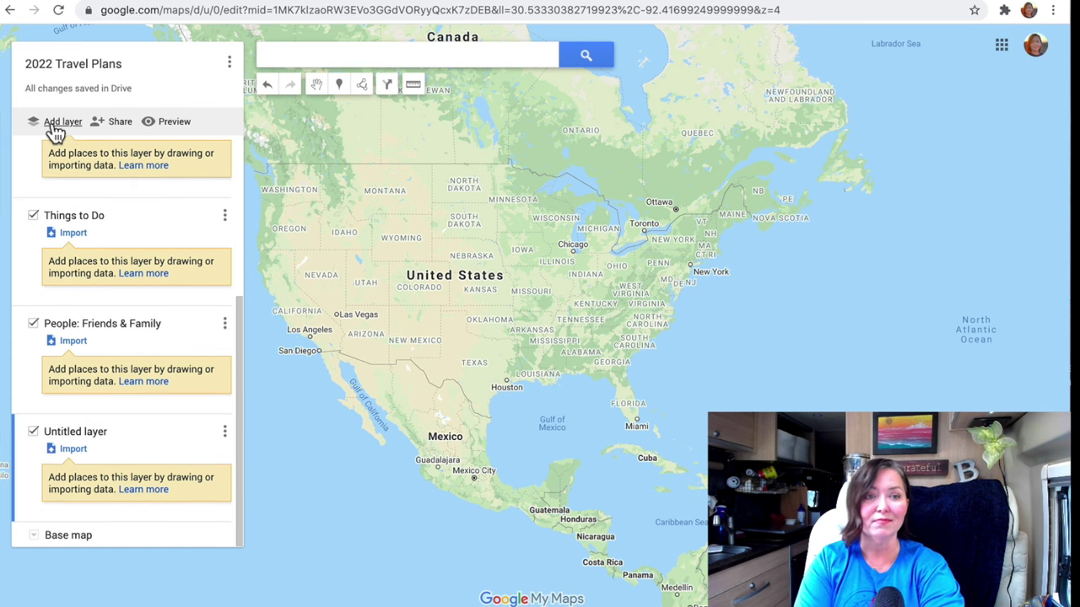
click(99, 437)
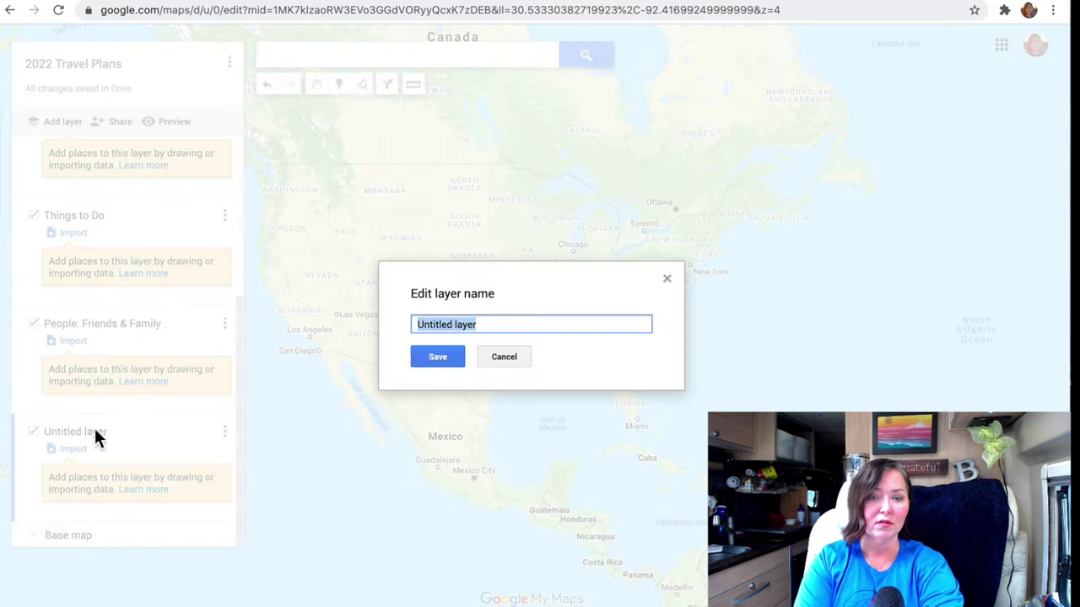
text(Destinations)
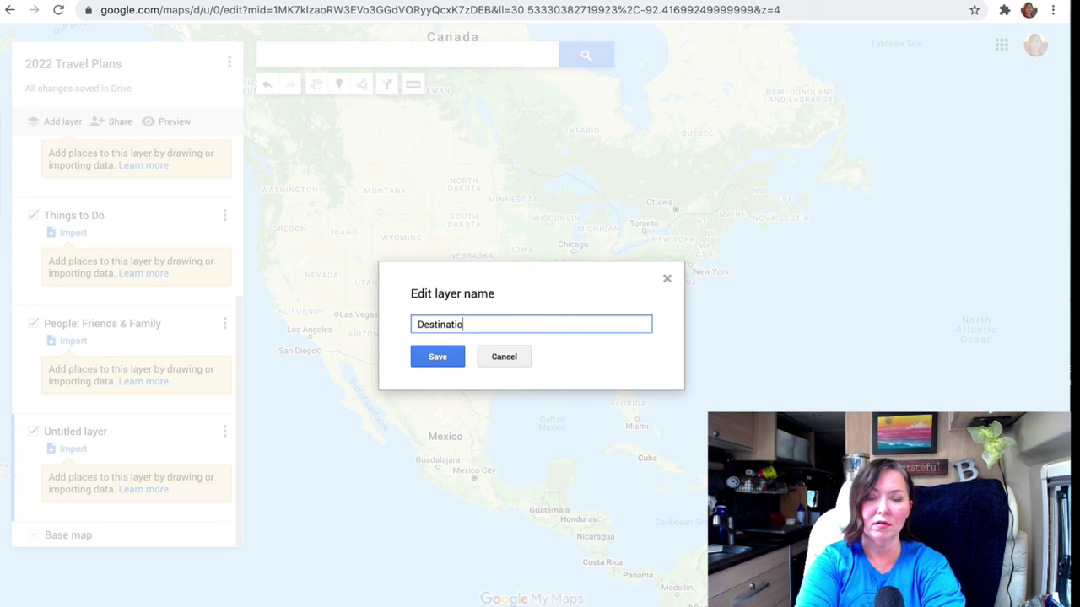
click(442, 360)
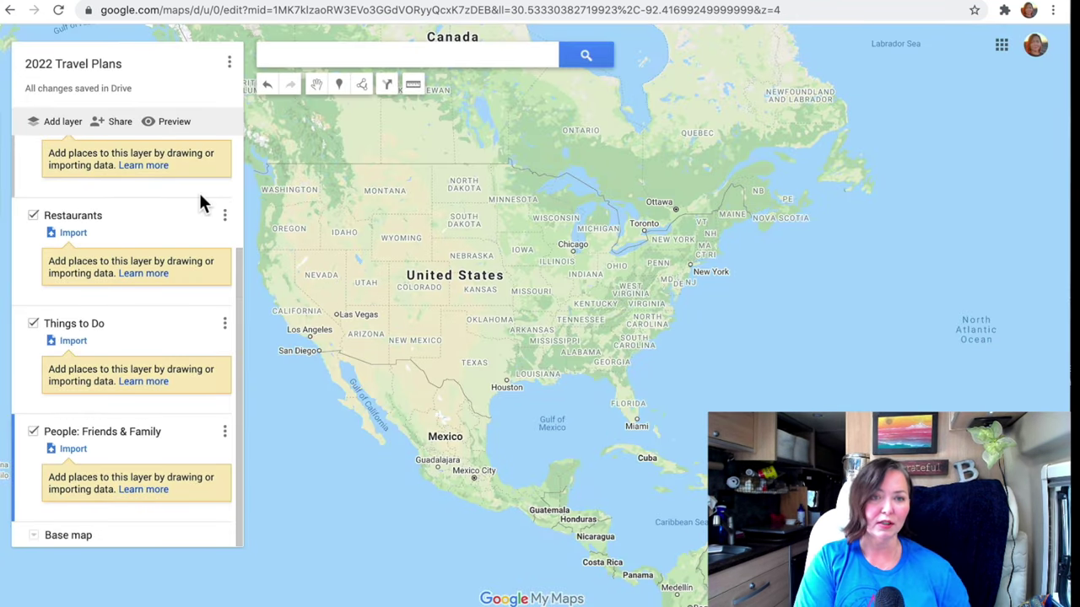
Step: Search the map for Bar Harbor and choose the Bar Harbor, ME, USA suggestion
scroll(198, 190, up, 2)
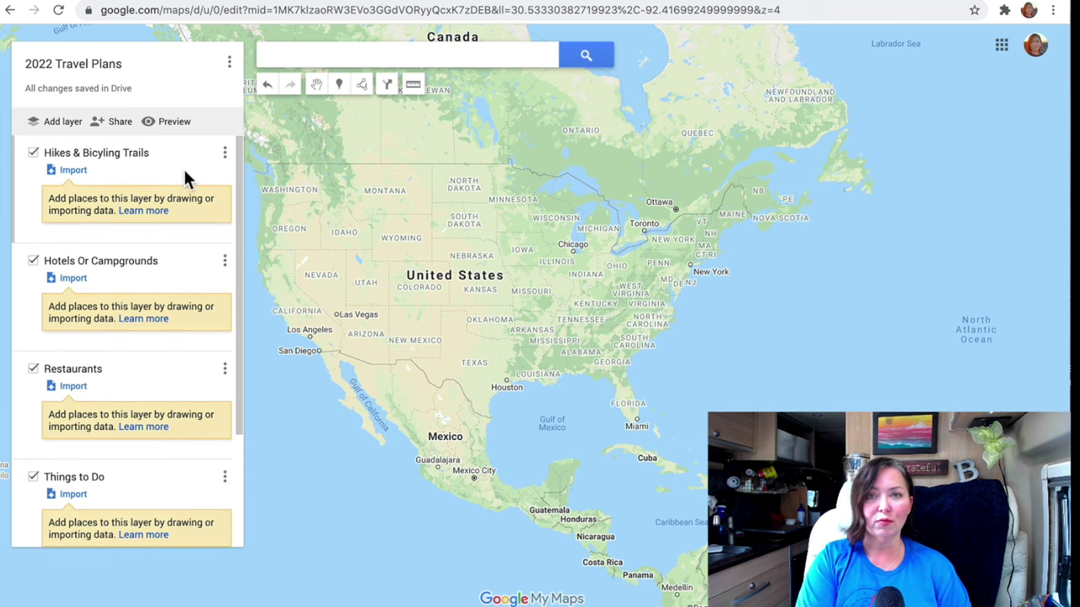
click(133, 173)
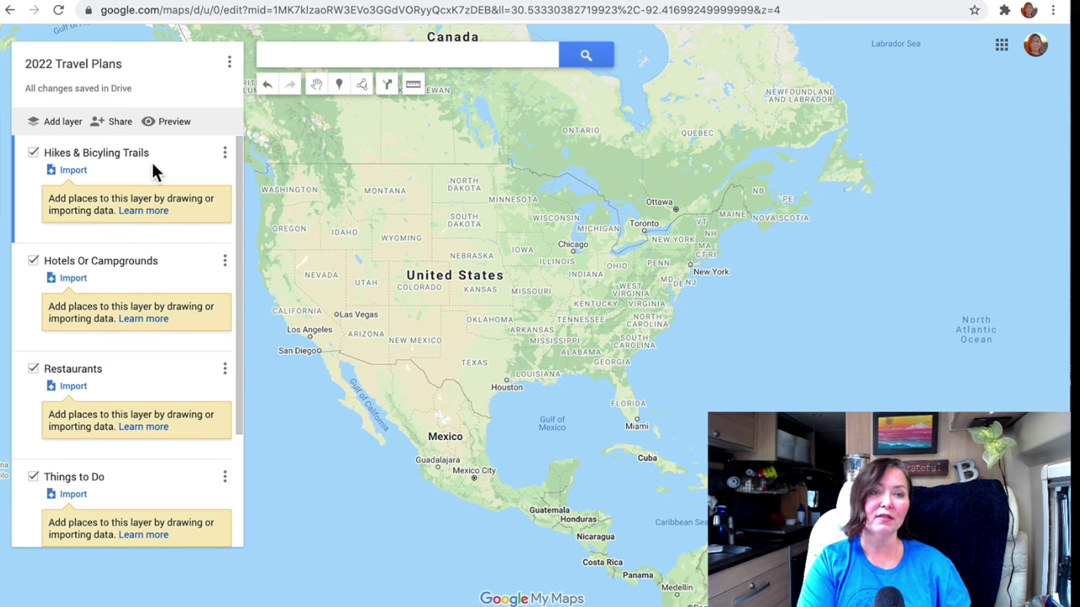
scroll(156, 157, down, 3)
click(335, 53)
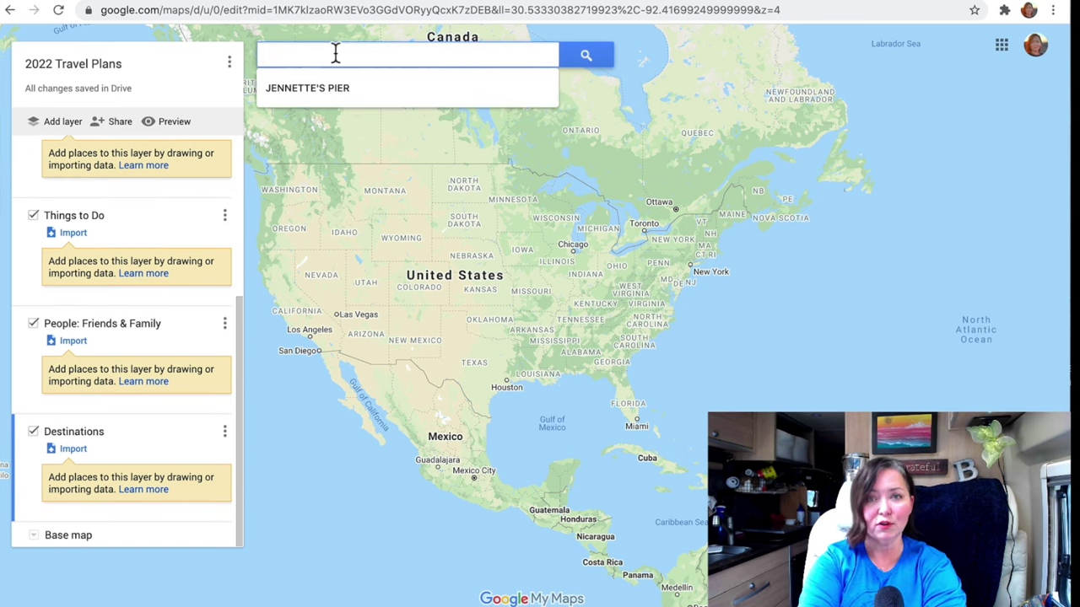
text(B)
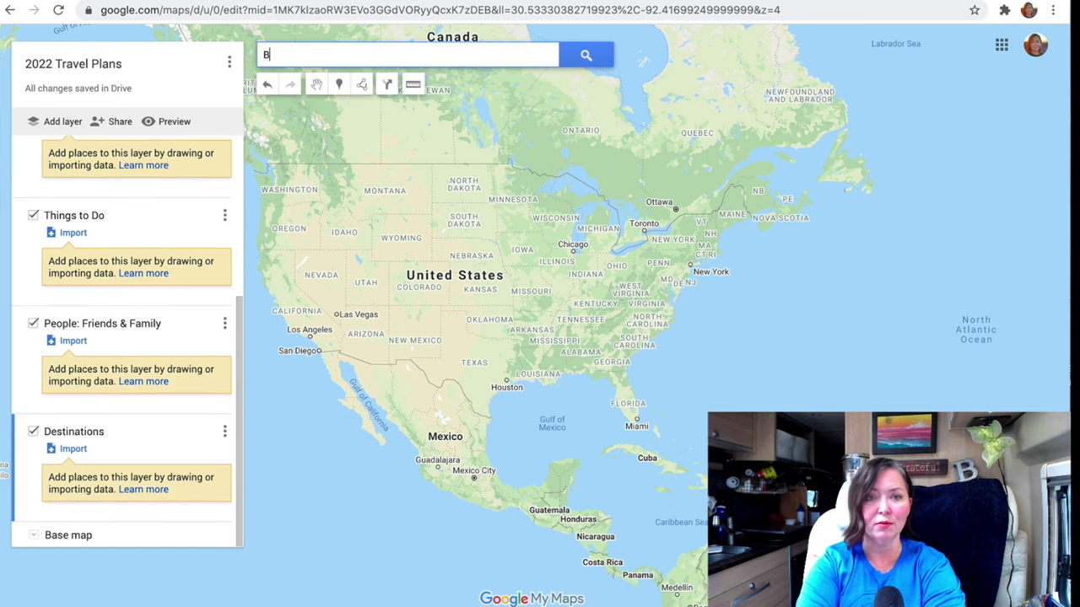
text(ar Harbor)
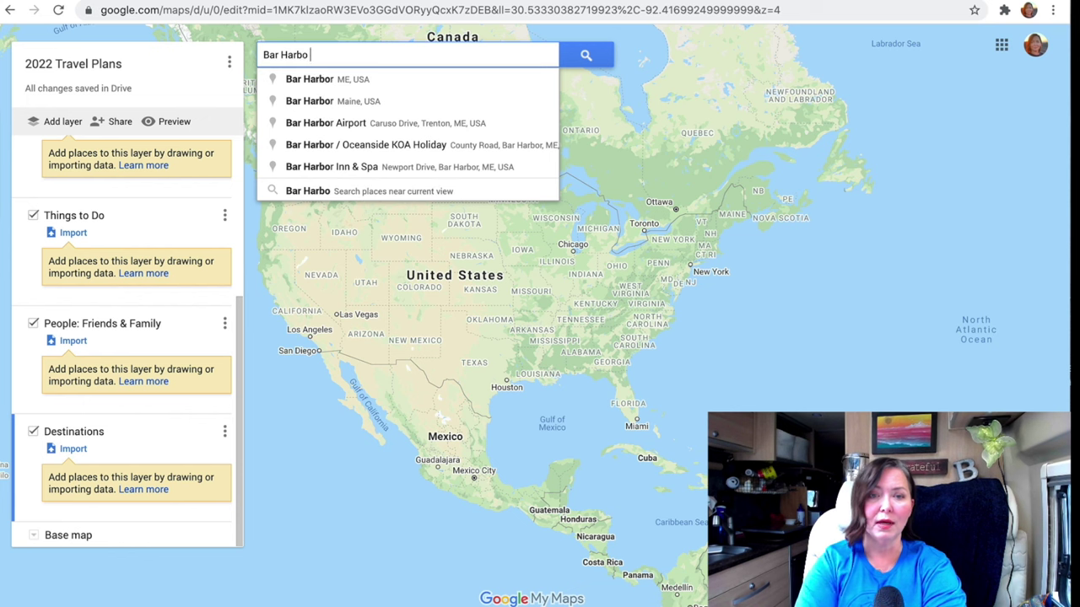
click(349, 79)
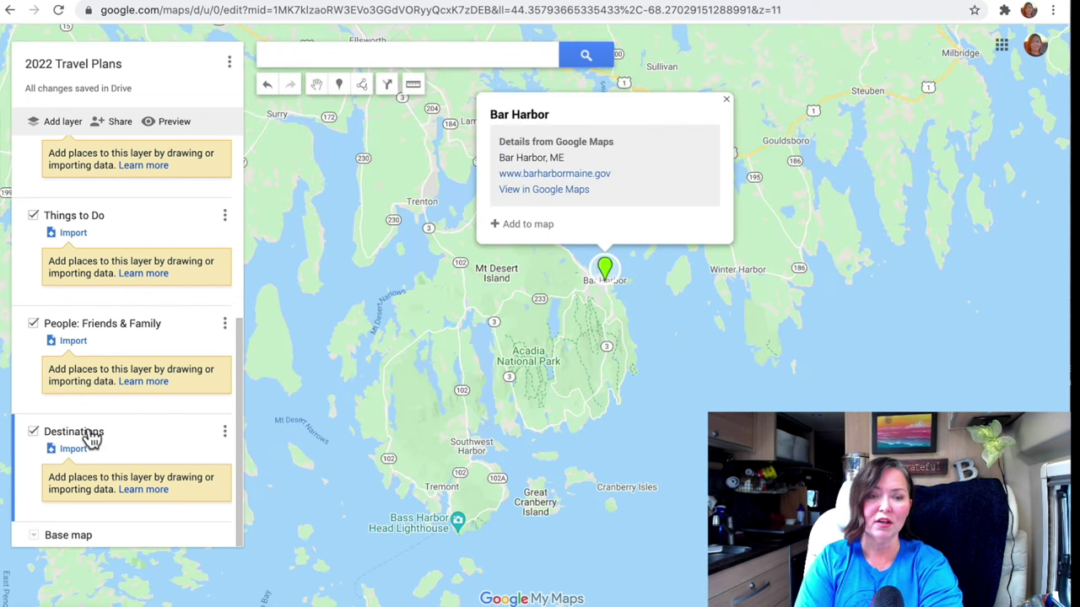
Step: Add Bar Harbor to the Destinations layer, view its marker's style options and close its details
click(88, 434)
click(434, 359)
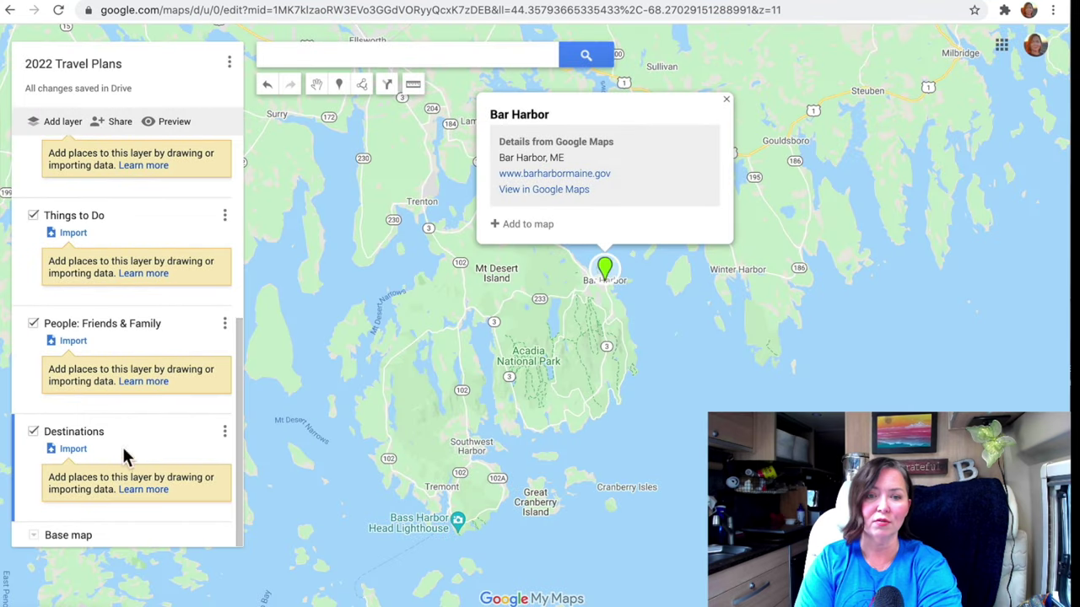
click(528, 225)
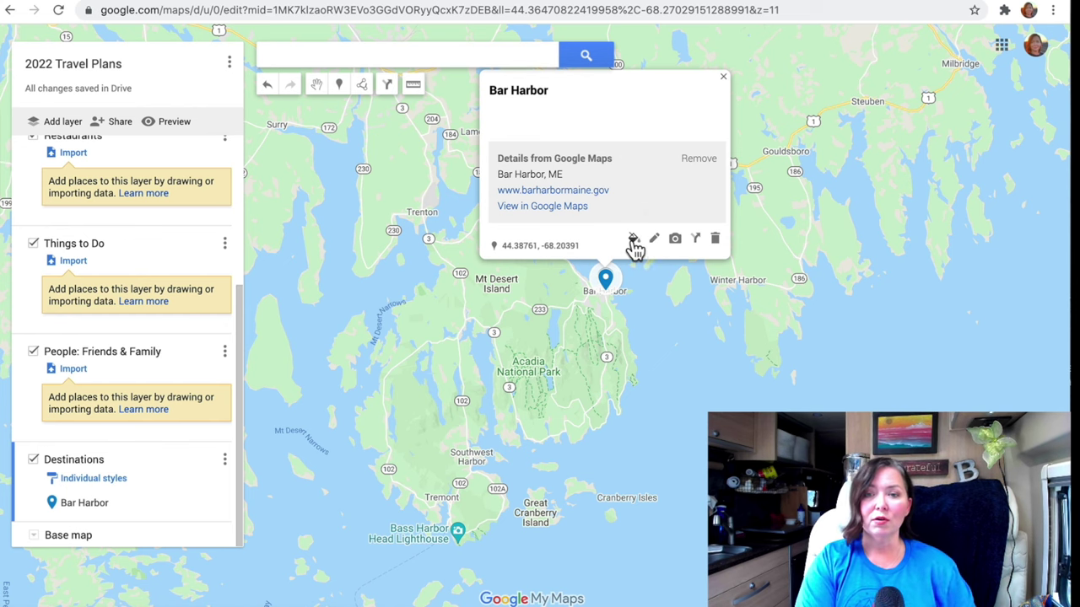
click(634, 246)
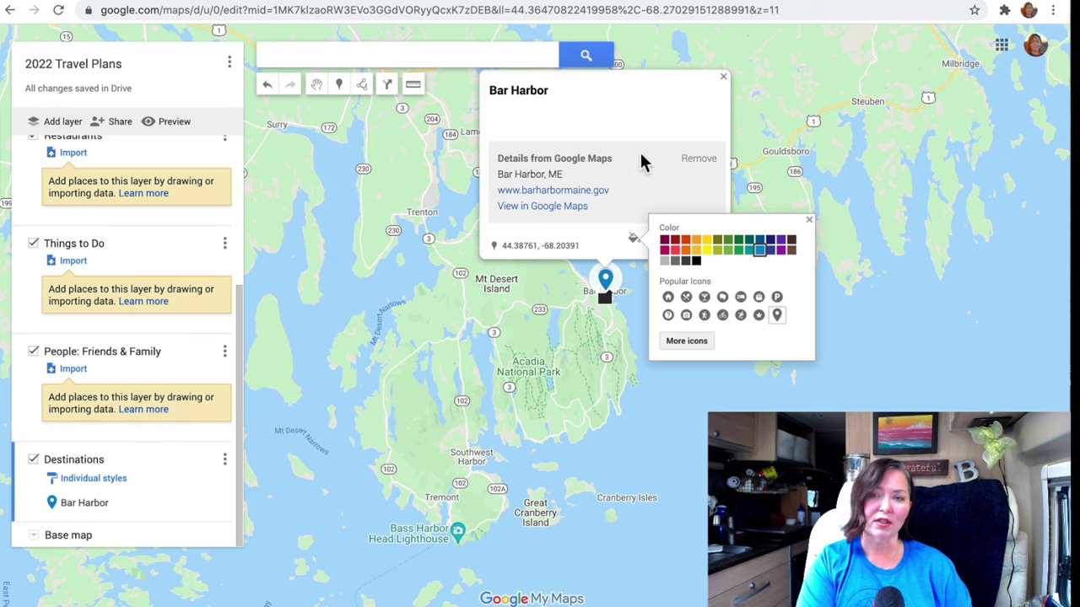
click(720, 77)
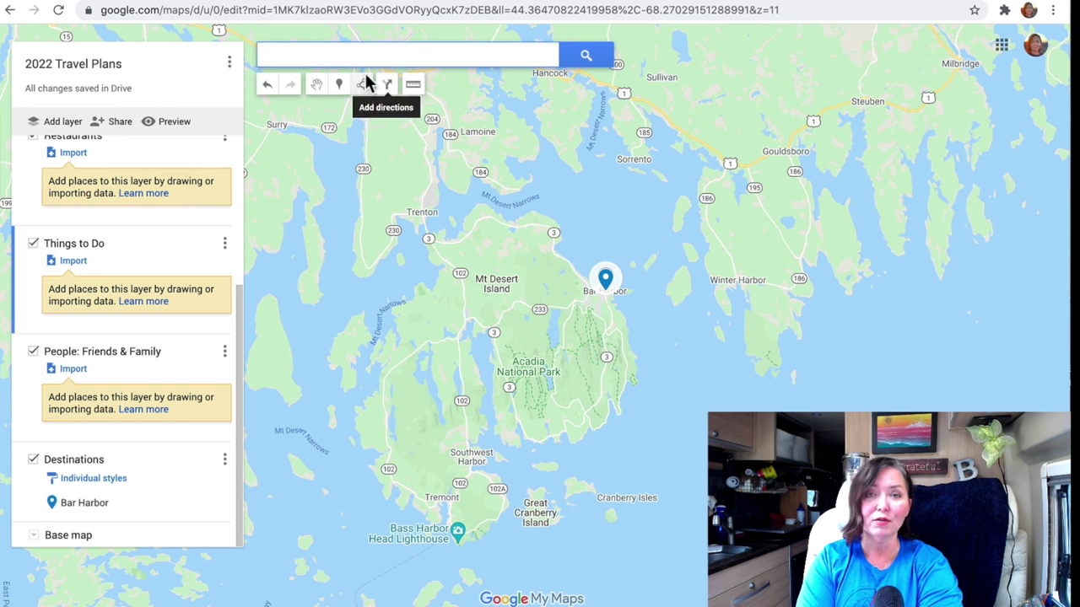
Step: Make Things to Do the active layer, find Acadia National Park in Maine and add it to that layer
click(75, 251)
click(299, 55)
text(Acadia)
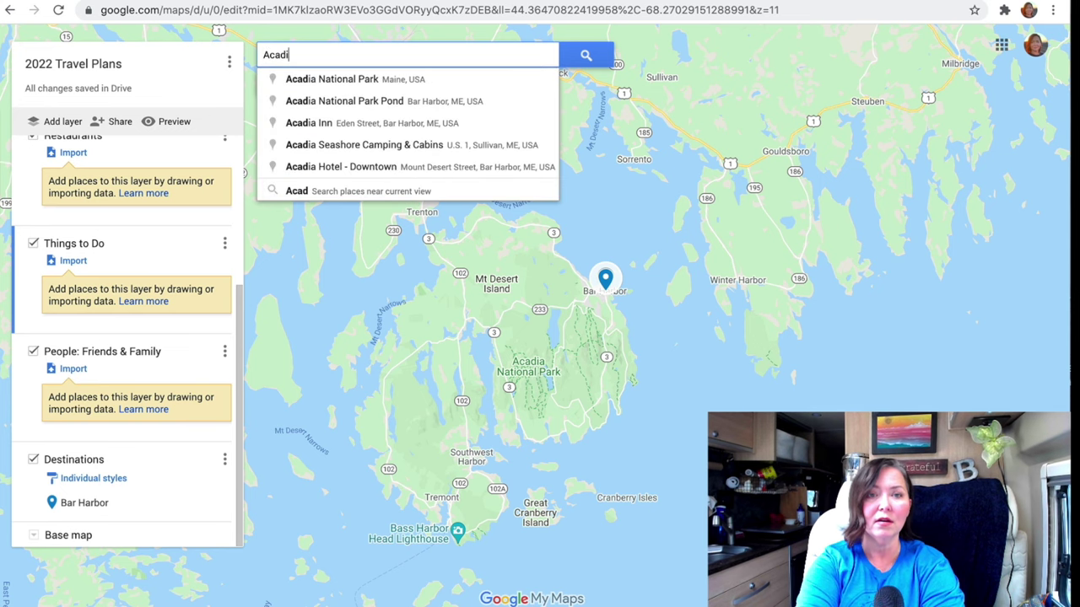
click(338, 83)
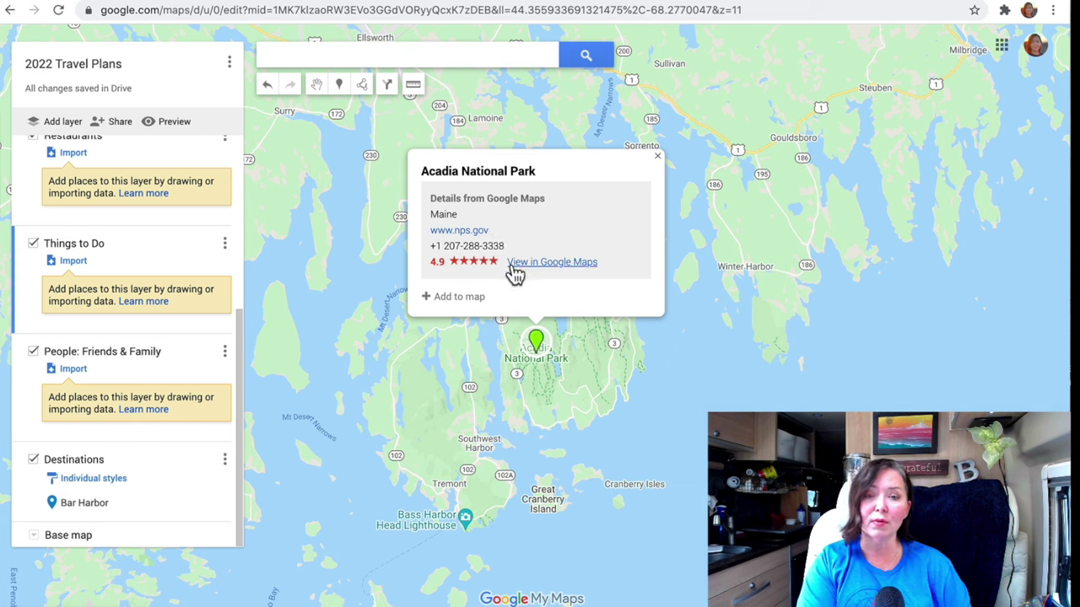
click(451, 304)
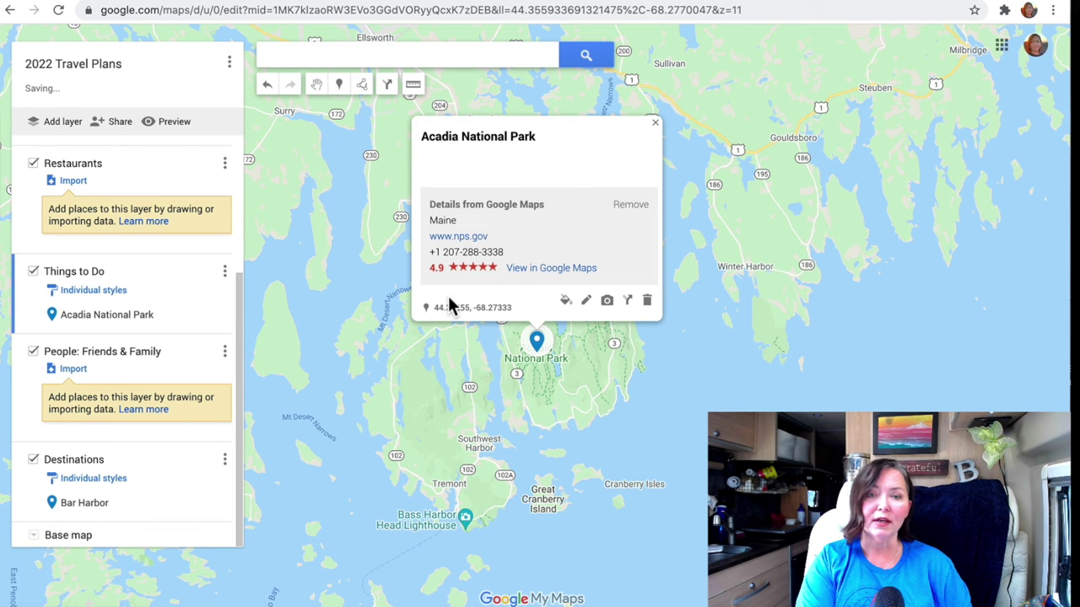
Step: Filter the full icon set for tree and give the Acadia National Park marker the Sports and Recreation pine tree icon
click(566, 305)
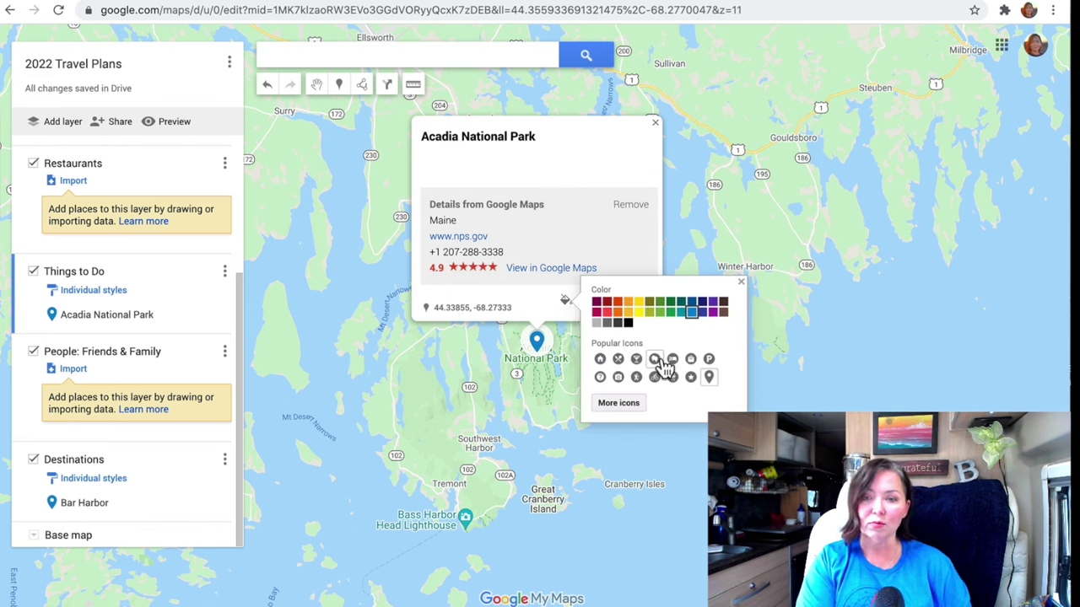
click(619, 403)
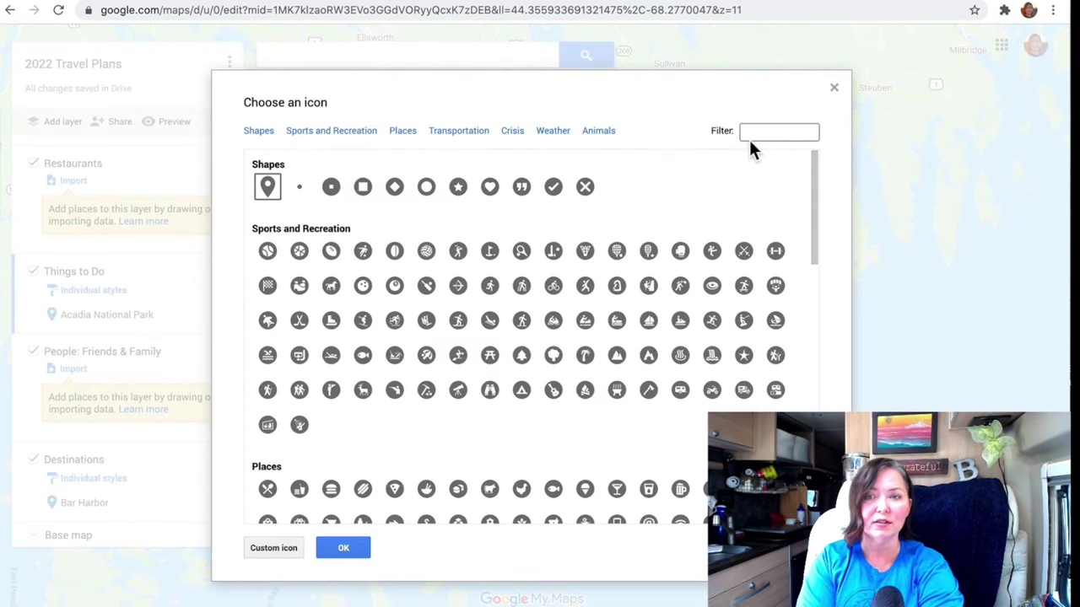
click(775, 132)
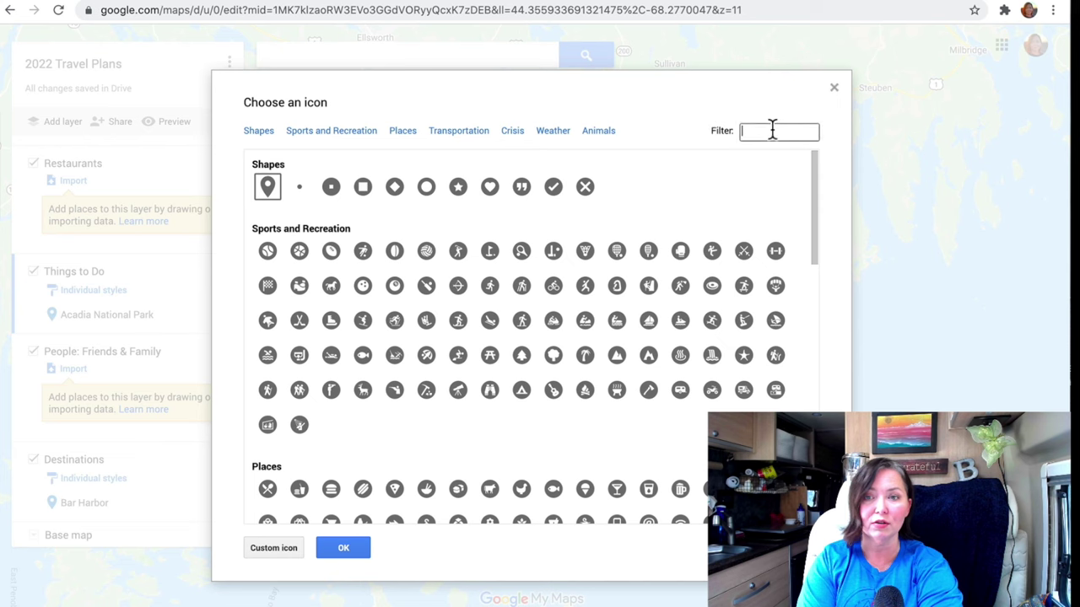
text(tree)
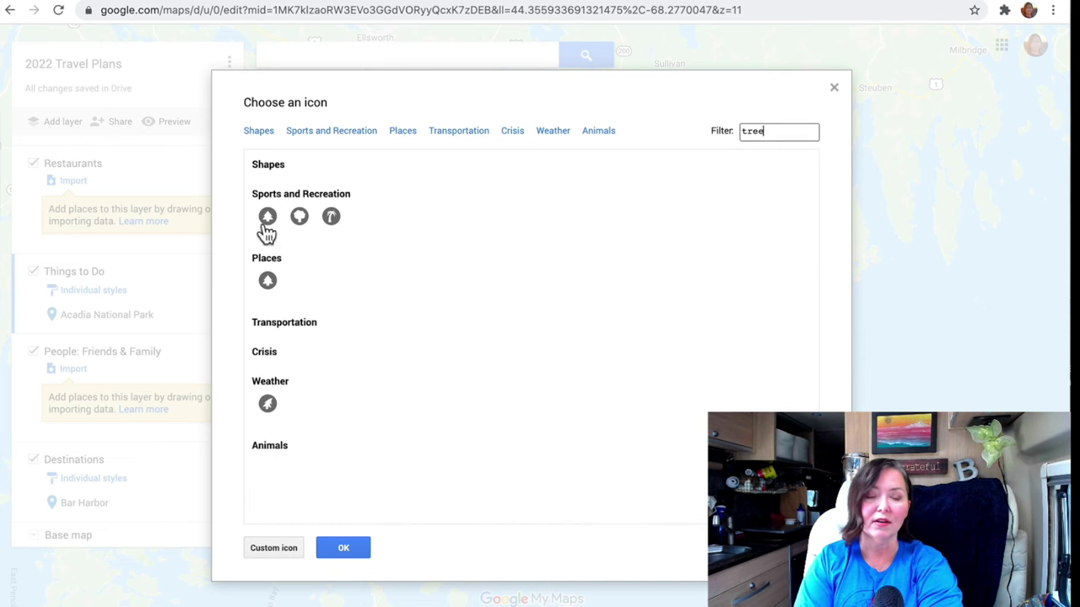
click(267, 219)
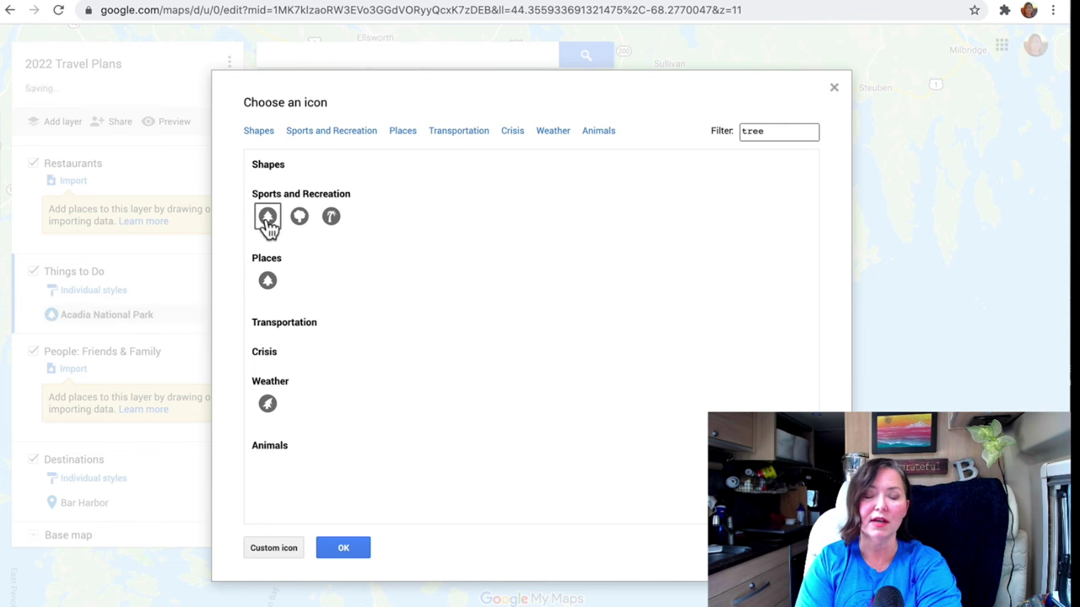
click(342, 548)
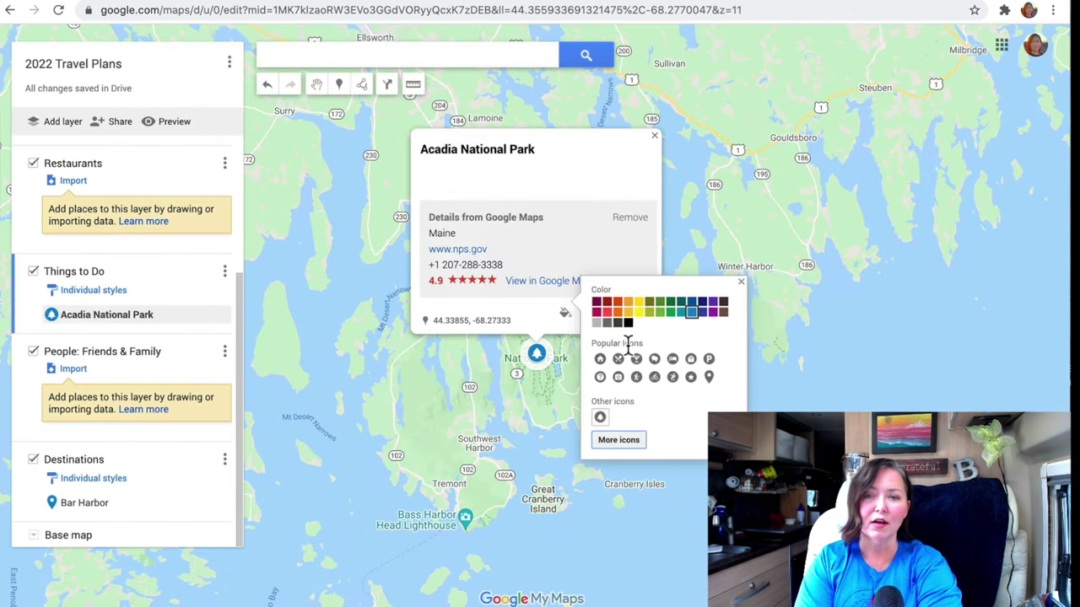
Step: Color the Acadia National Park marker brown and close its details
click(723, 312)
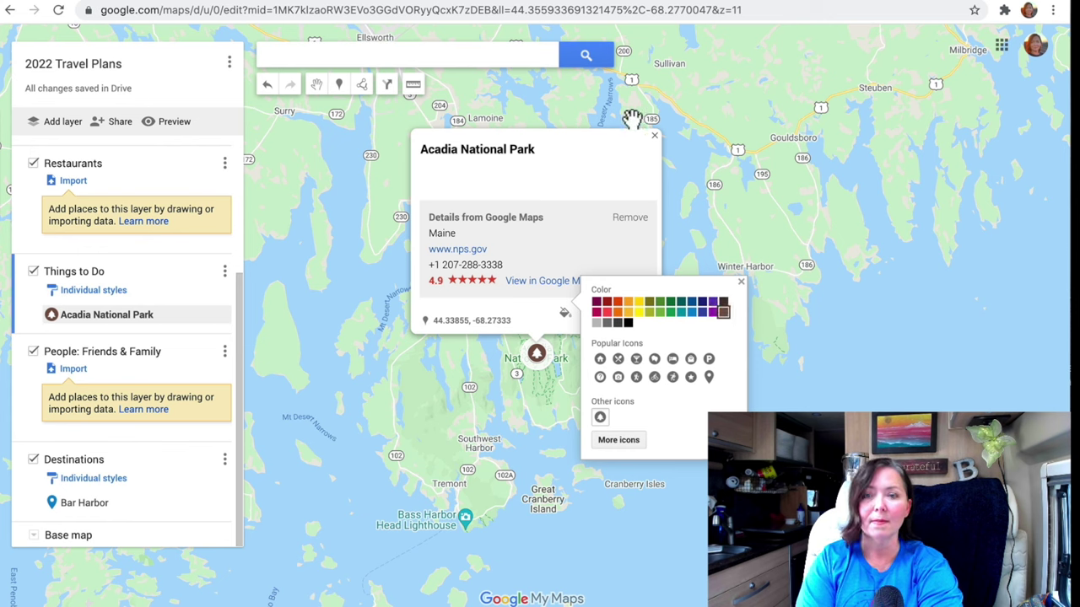
click(603, 167)
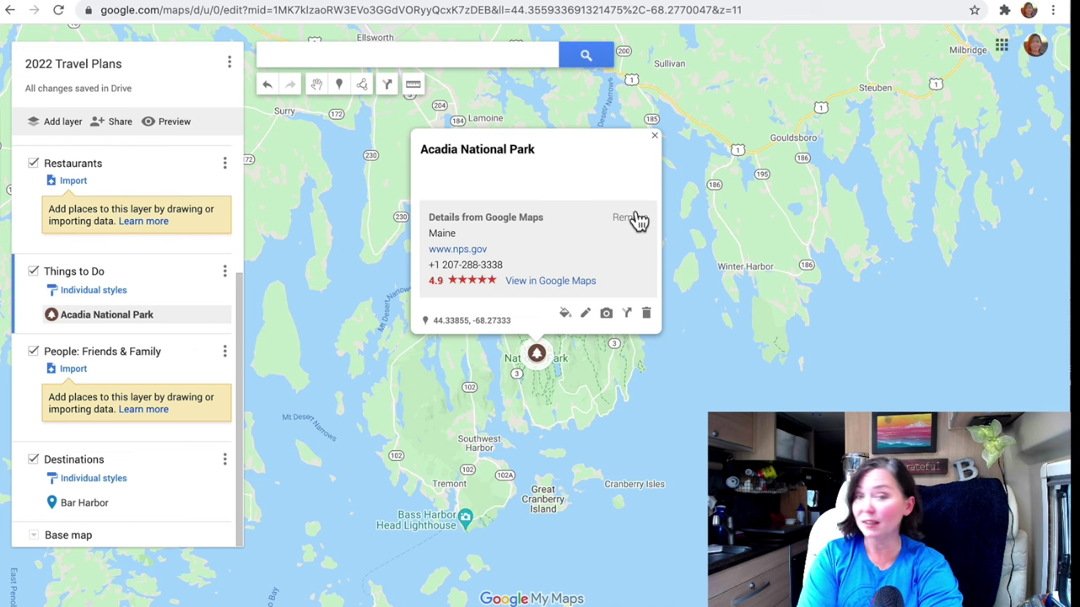
click(655, 139)
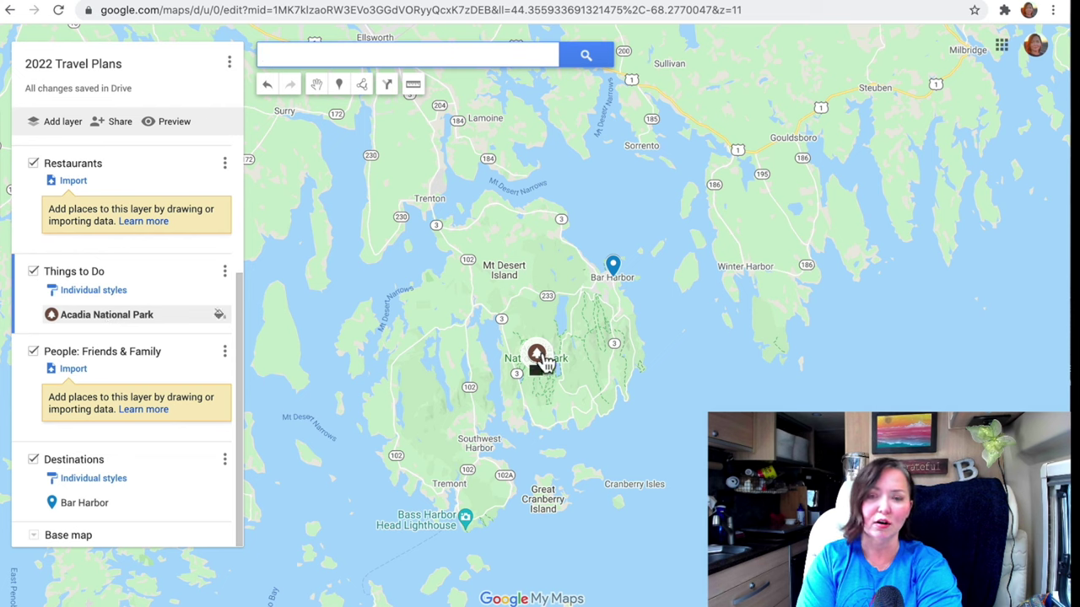
Step: Make Restaurants the active layer and find Thurston's Lobster Pound in Bernard, Maine
click(372, 54)
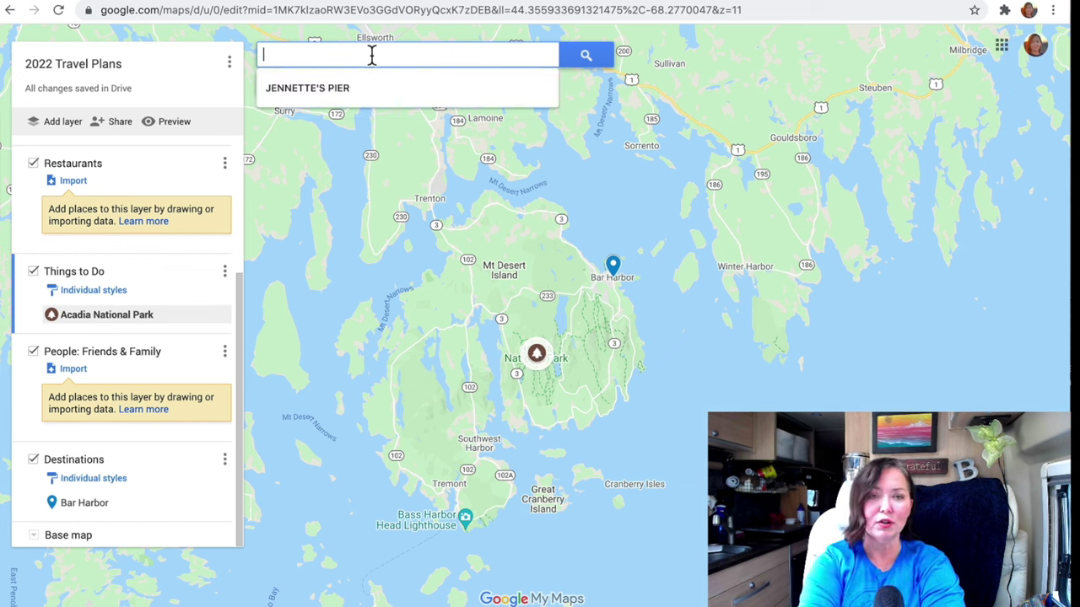
click(85, 166)
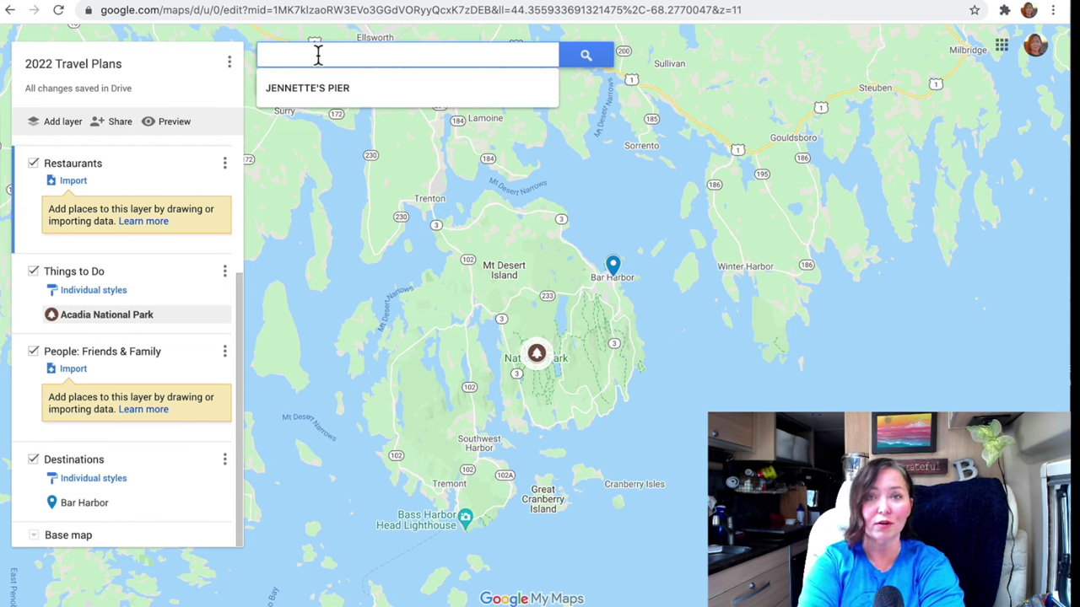
text(Thurston)
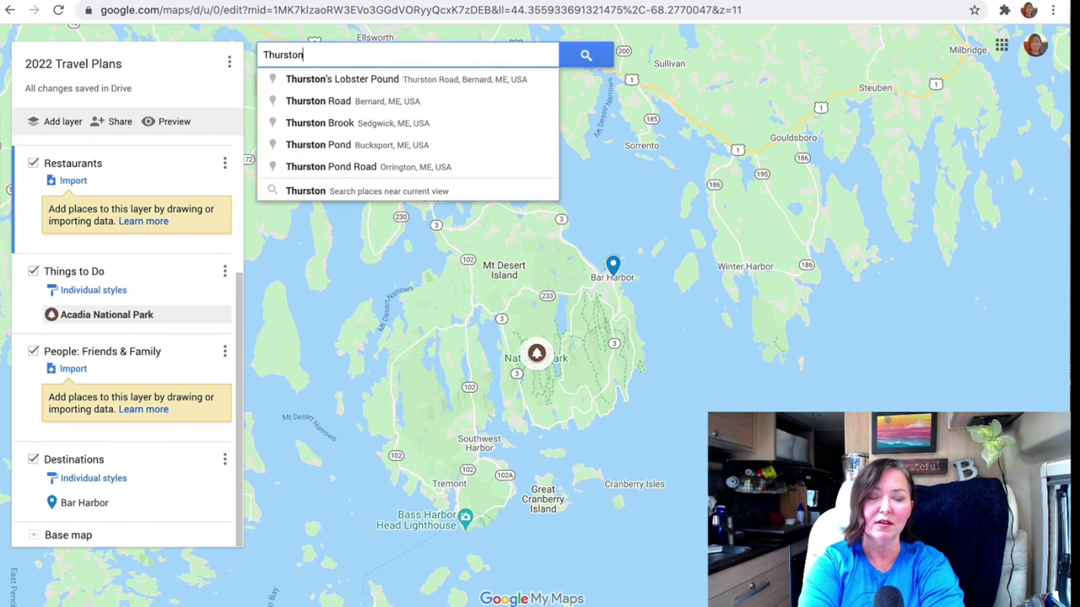
click(389, 88)
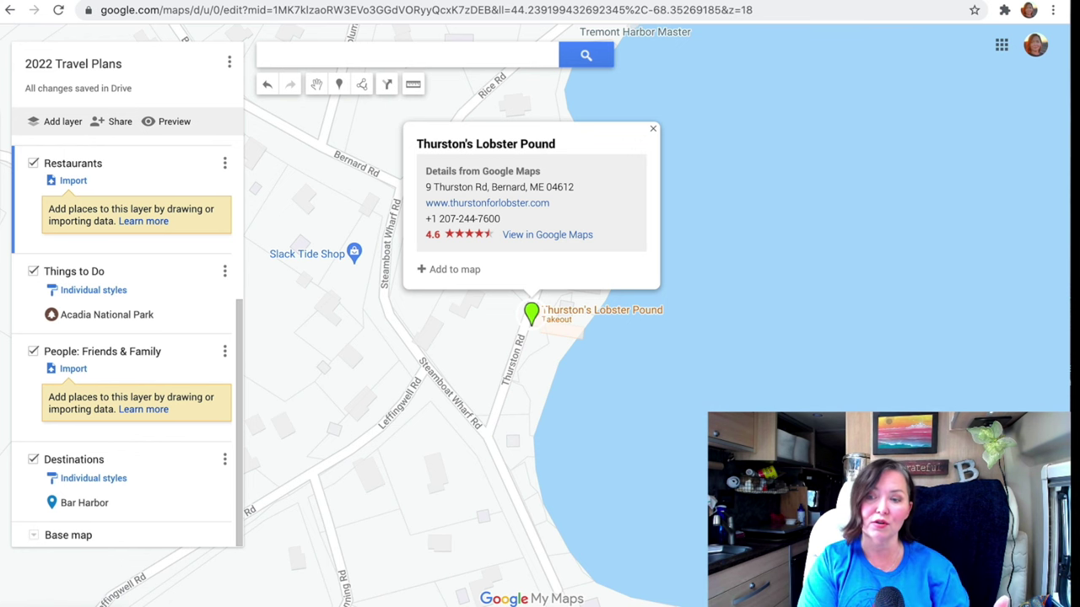
Step: Add Thurston's Lobster Pound to the Restaurants layer
key(minus)
key(minus)
key(minus)
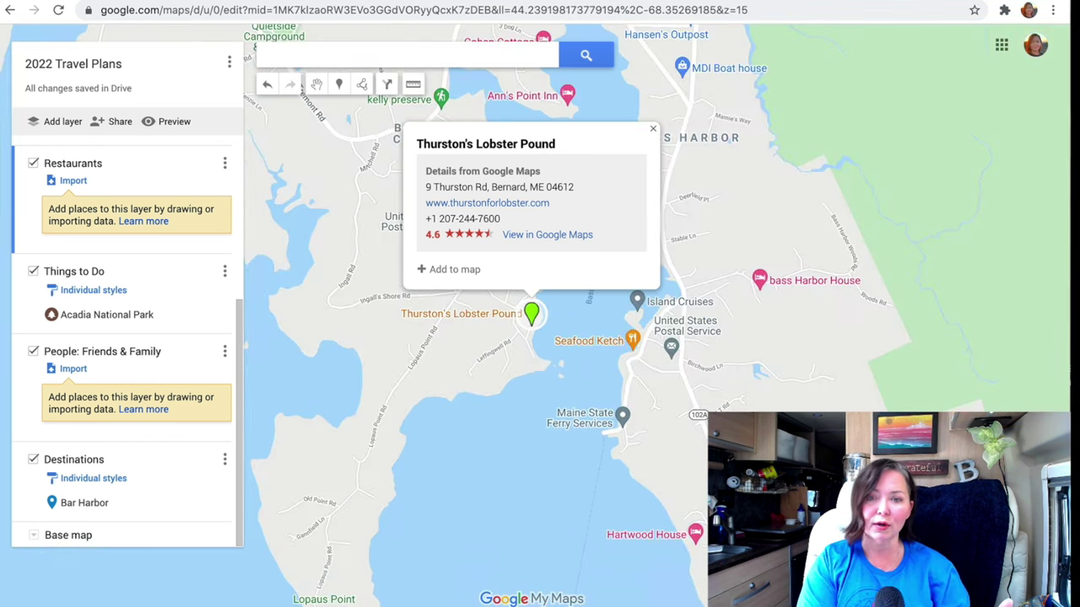
key(minus)
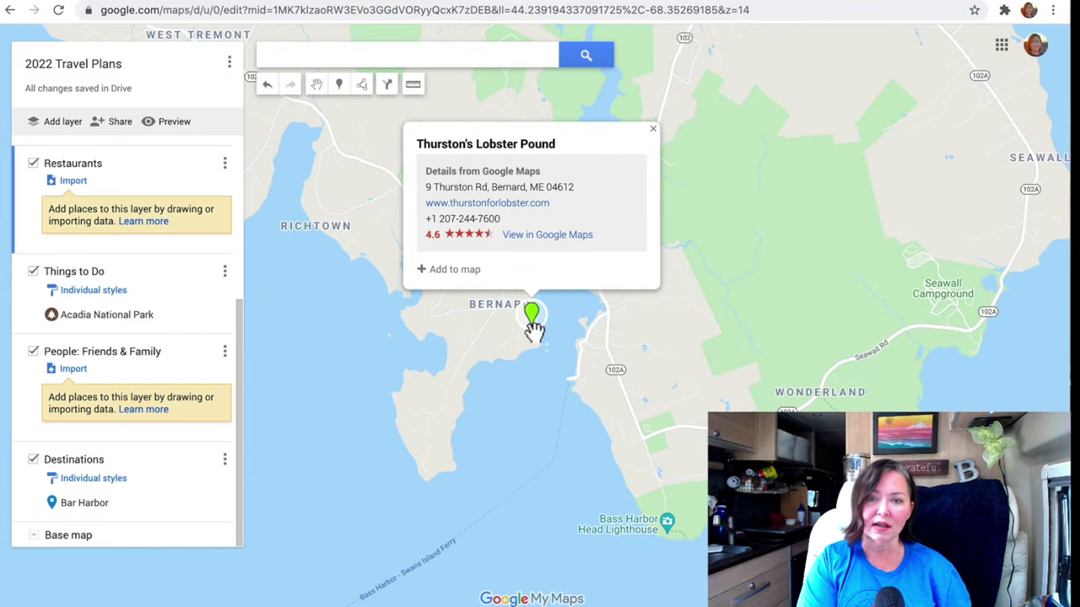
key(minus)
key(minus)
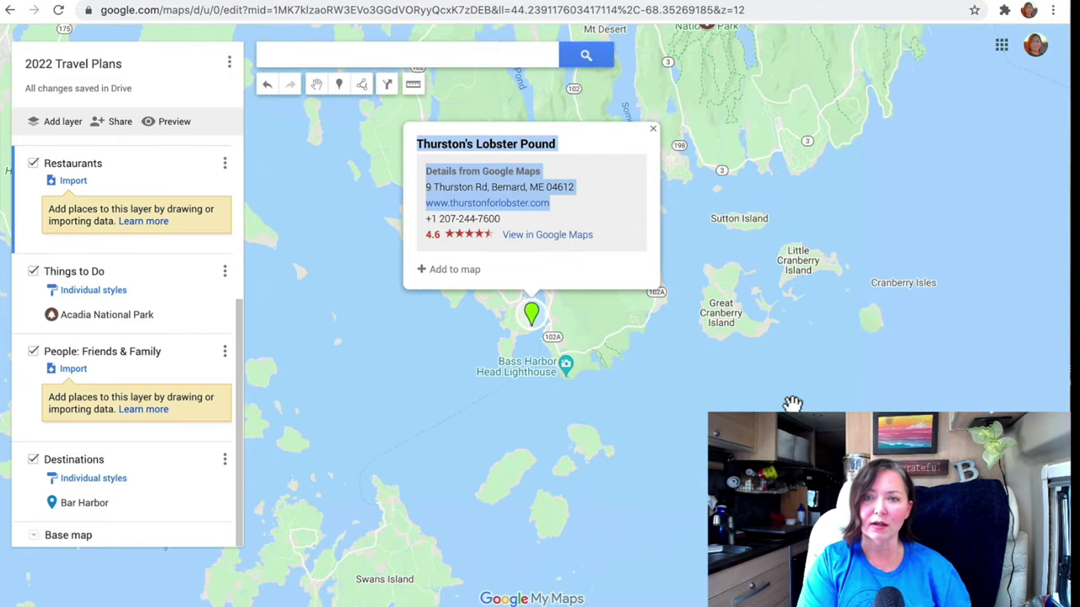
click(663, 242)
key(minus)
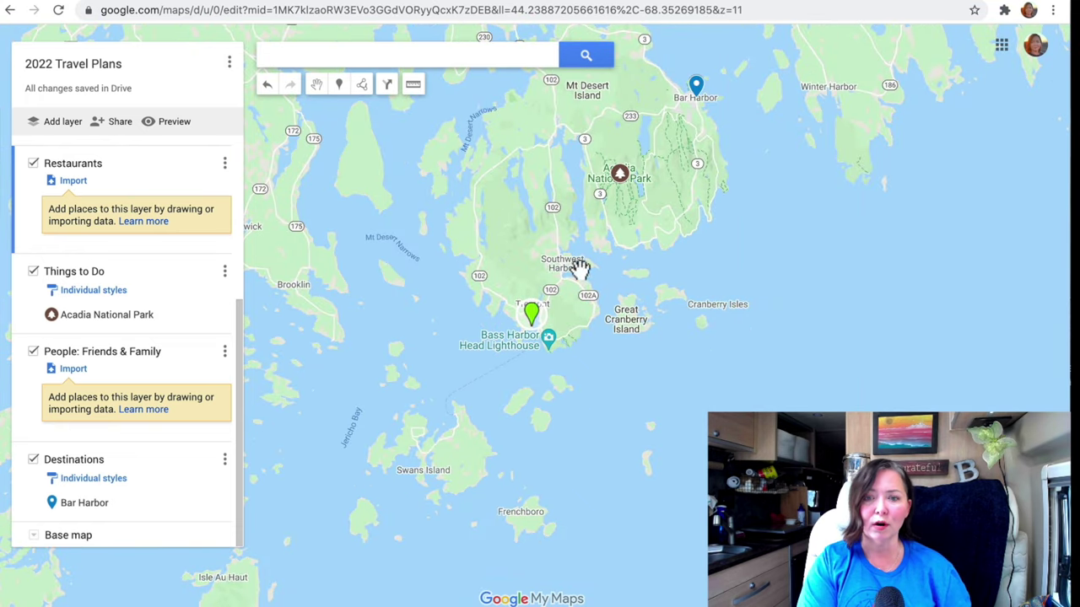
click(533, 318)
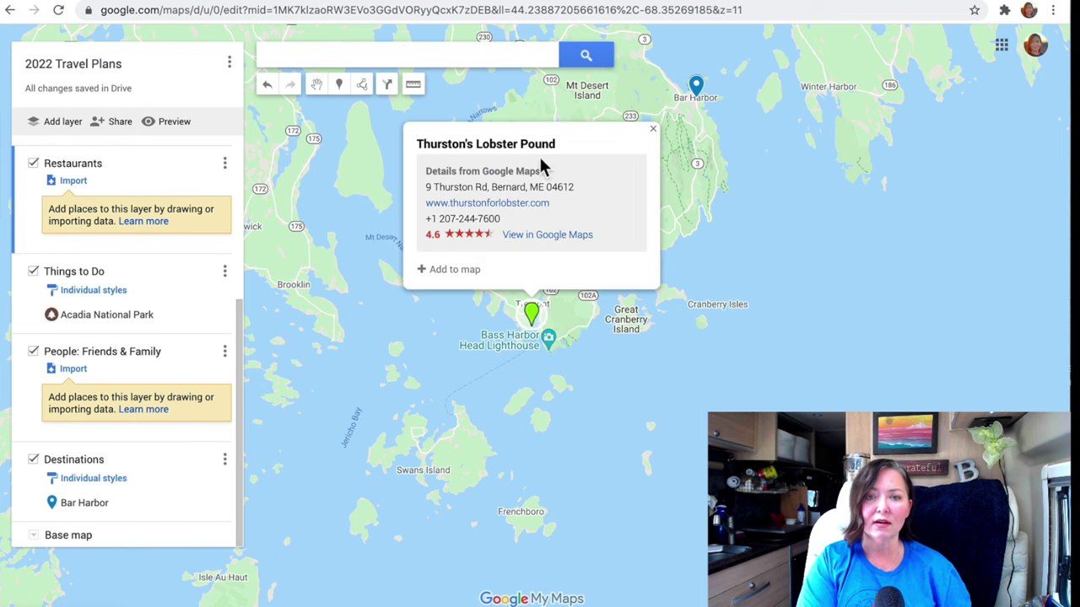
click(456, 271)
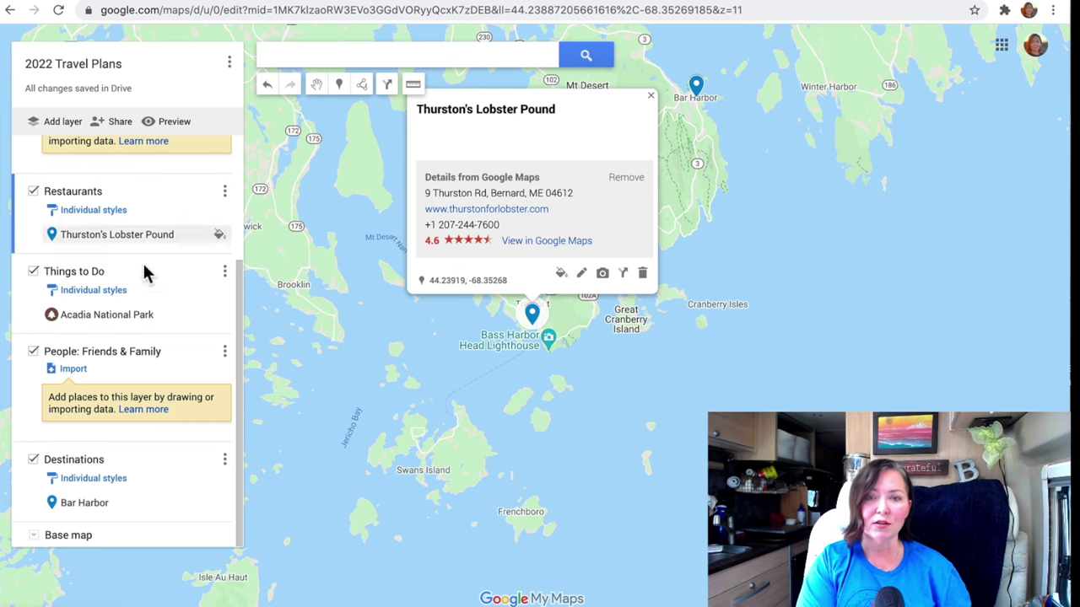
Step: Open the full icon set for the Thurston's Lobster Pound marker
click(560, 275)
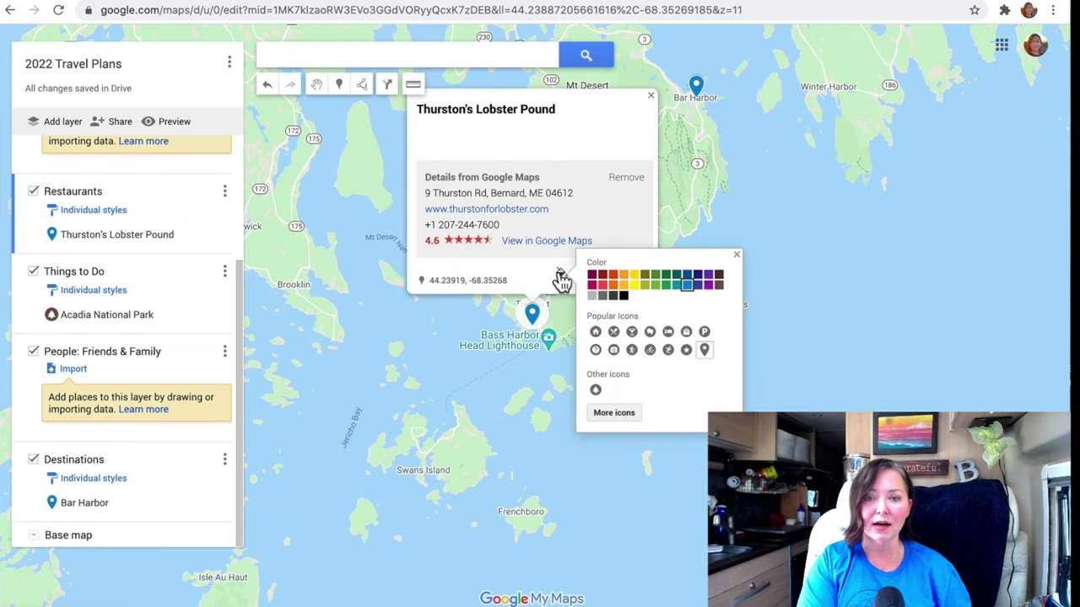
click(614, 416)
click(785, 132)
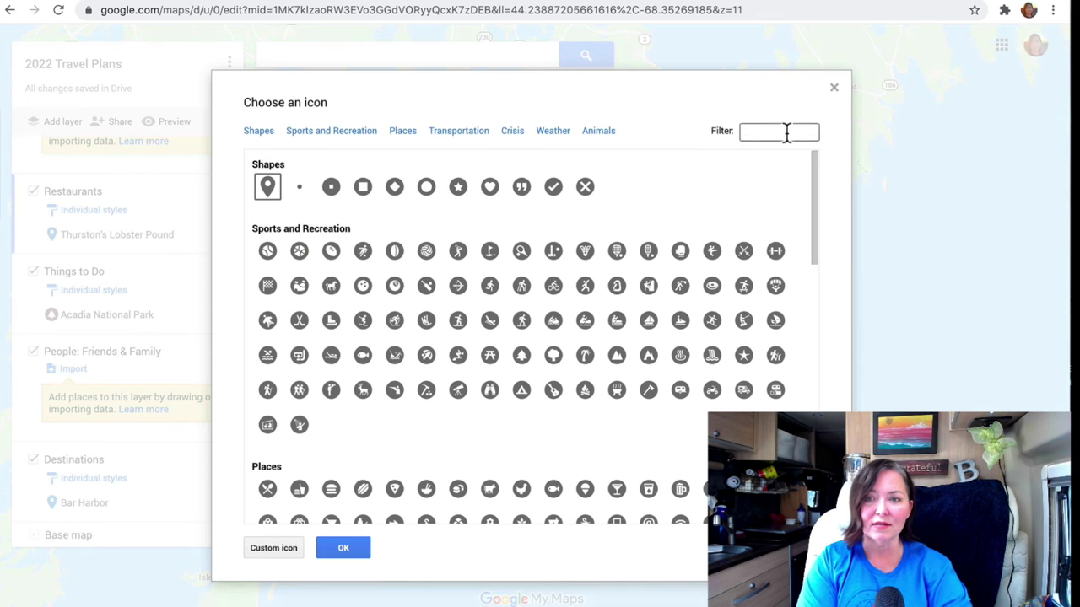
Step: Try filtering the icons for meal and clear the filter
text(meal)
key(Return)
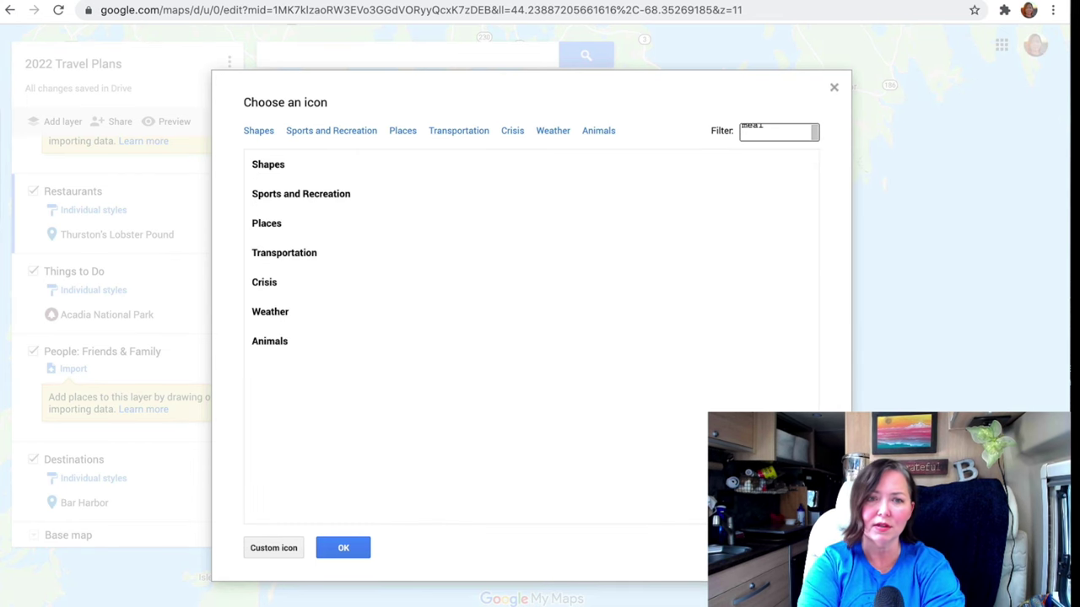
key(BackSpace)
key(BackSpace)
key(BackSpace)
key(BackSpace)
key(BackSpace)
Step: Filter the icons for food, give the restaurant marker the Places crossed-utensils icon and color it black
text(food)
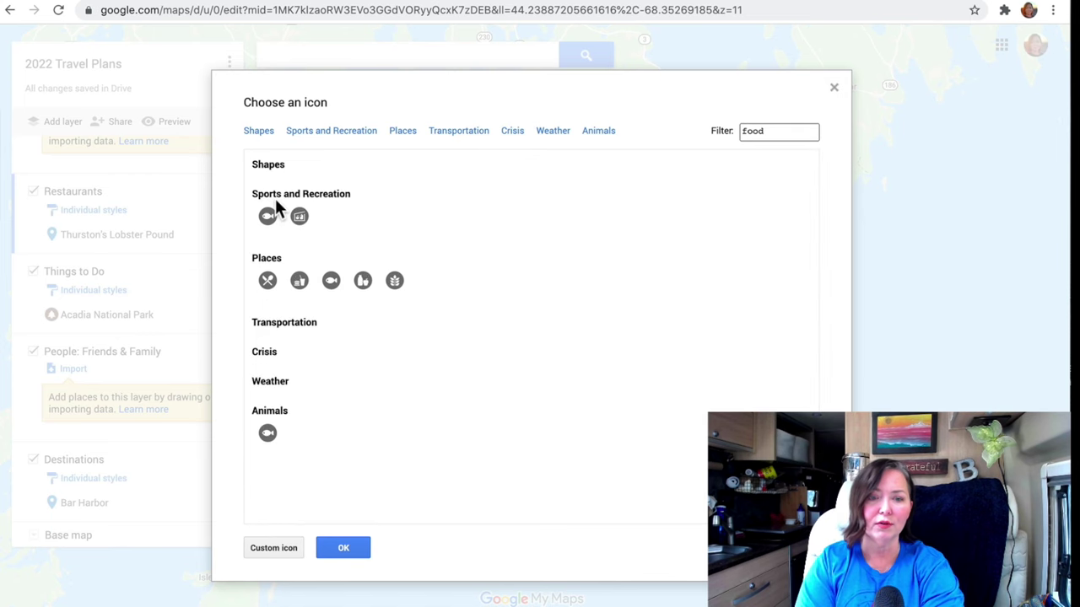
click(268, 282)
click(339, 550)
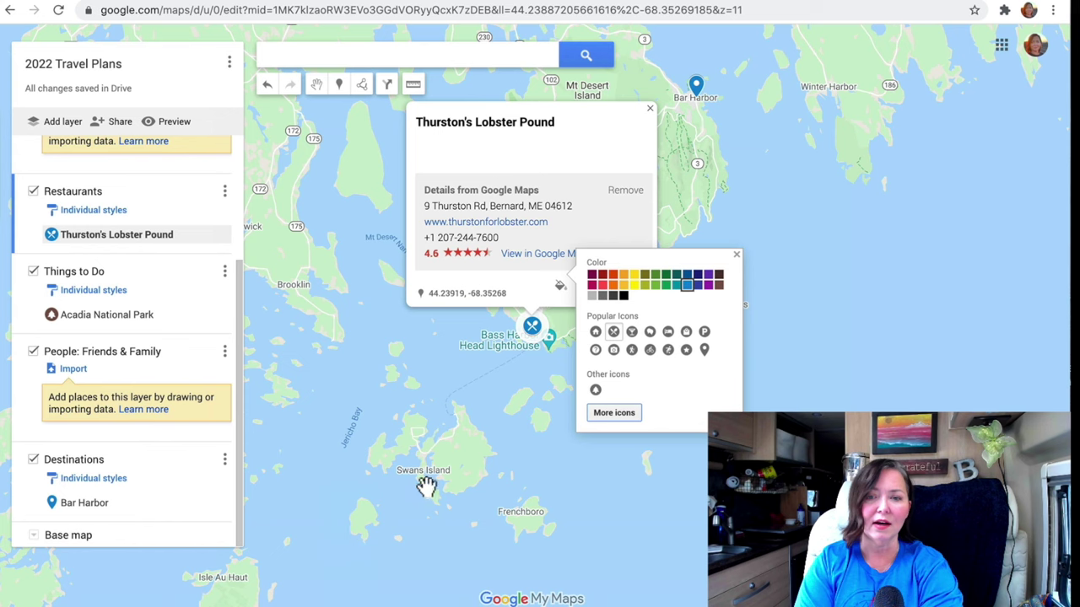
click(624, 297)
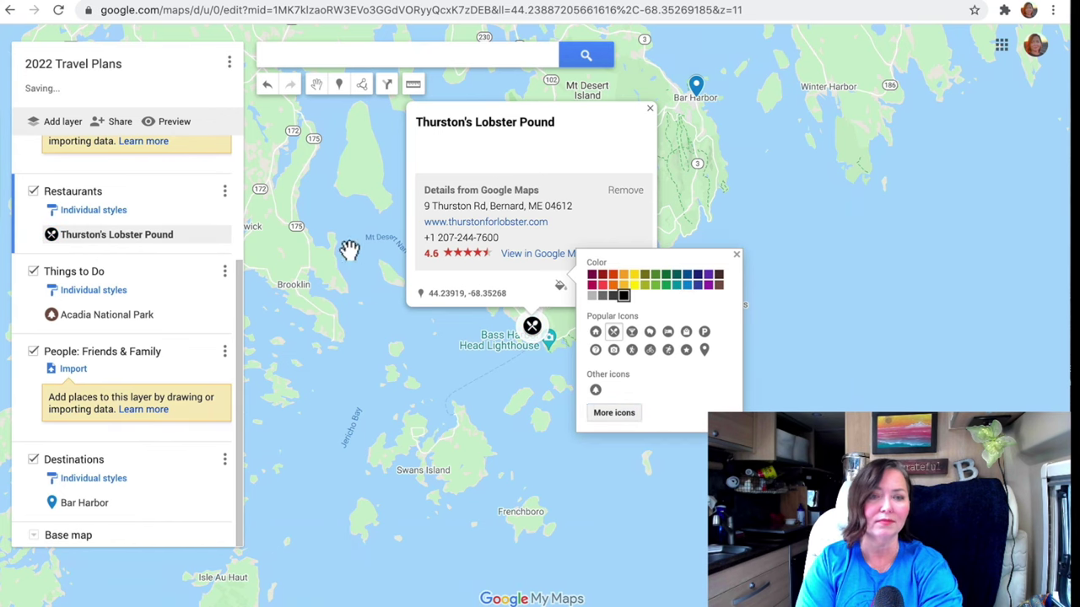
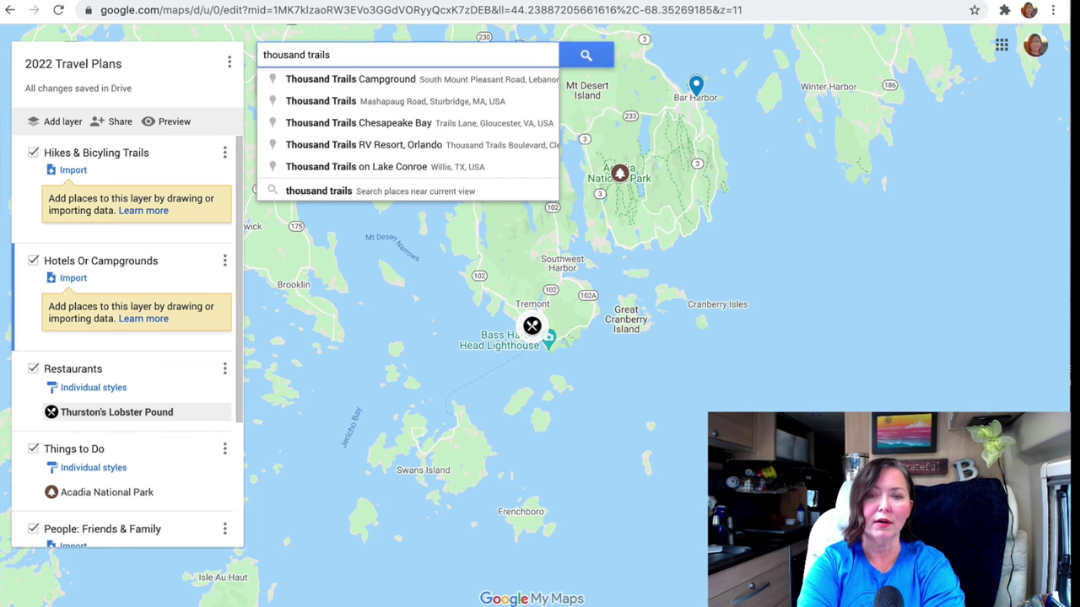
Step: Try to find a campground by searching for thousand trails bar harbor, and clear the search
text(bar)
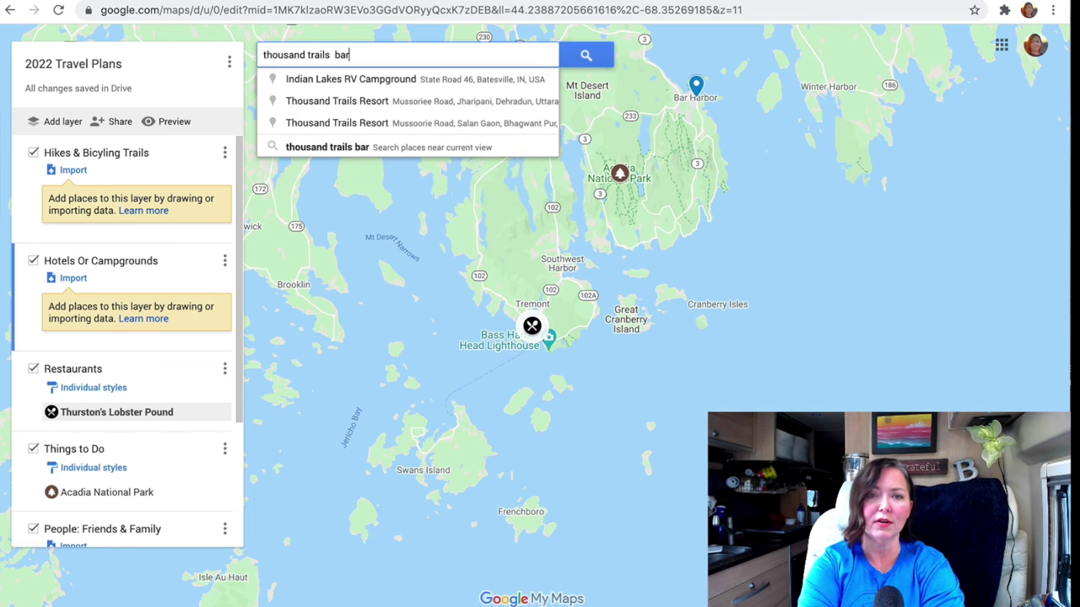
key(BackSpace)
key(BackSpace)
key(BackSpace)
key(BackSpace)
key(BackSpace)
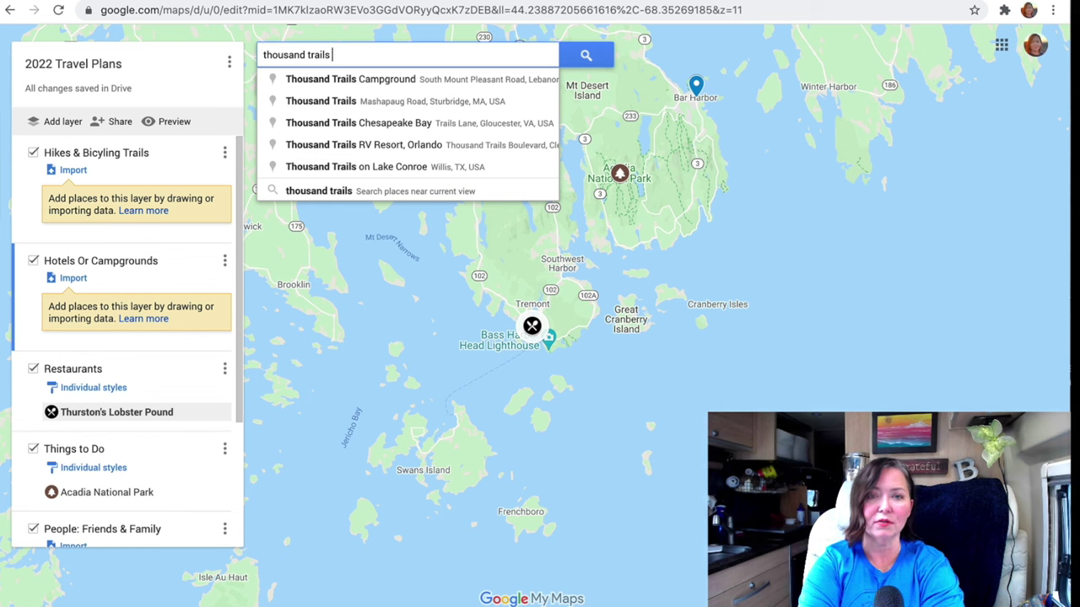
text(baa)
key(BackSpace)
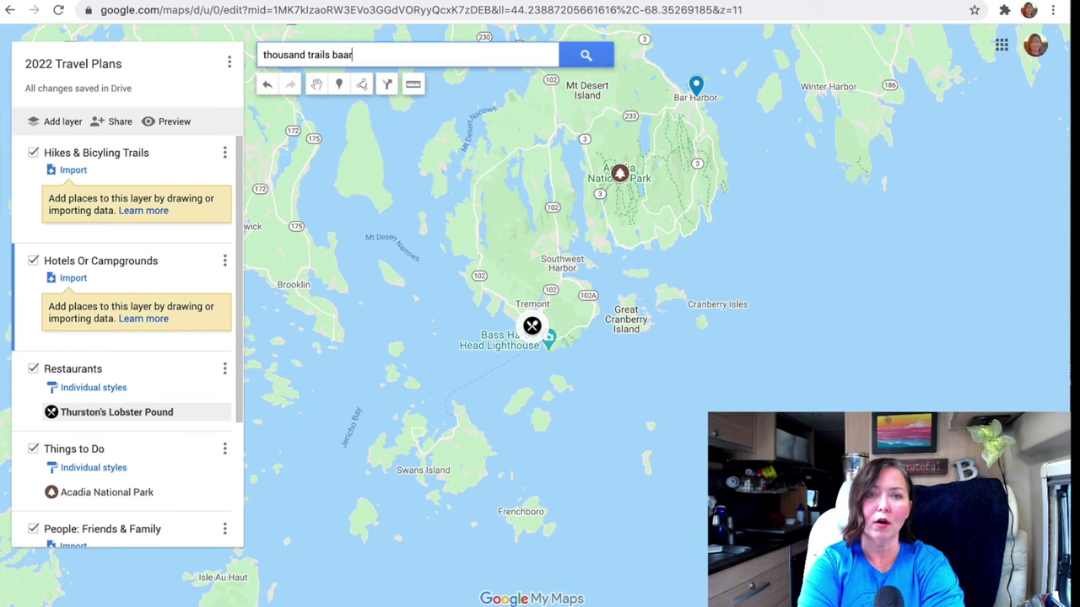
text(r )
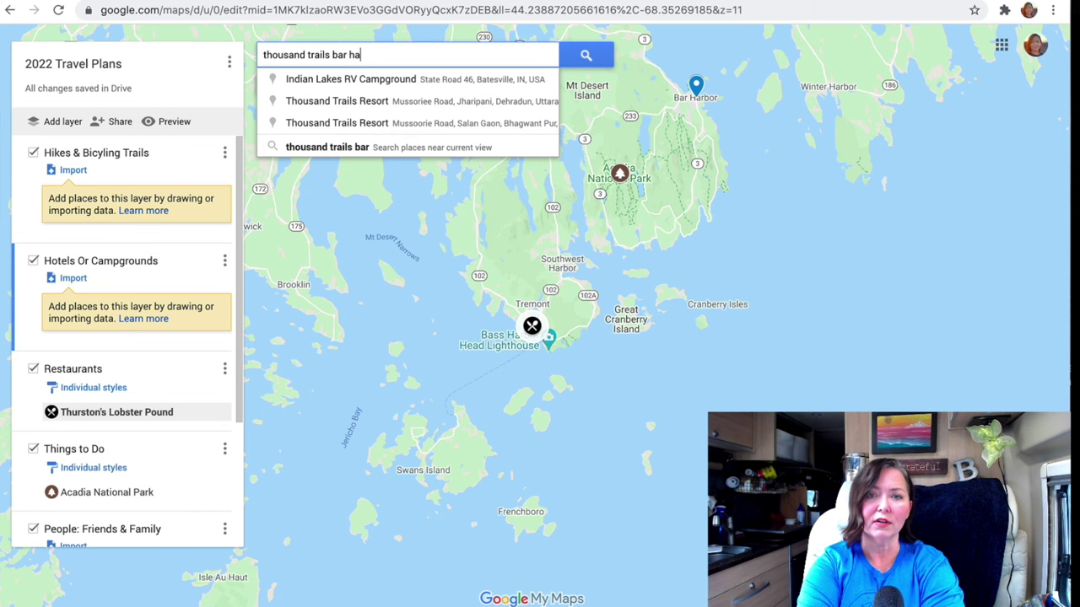
text(harbor)
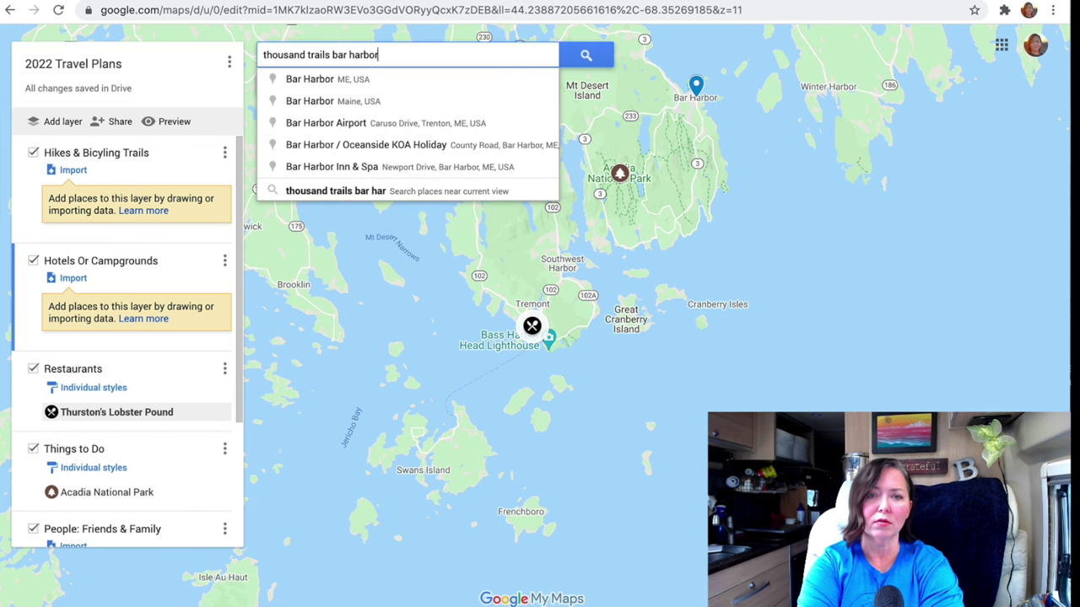
key(BackSpace)
key(BackSpace)
key(BackSpace)
key(BackSpace)
key(BackSpace)
key(BackSpace)
key(BackSpace)
key(BackSpace)
key(BackSpace)
key(BackSpace)
key(BackSpace)
key(BackSpace)
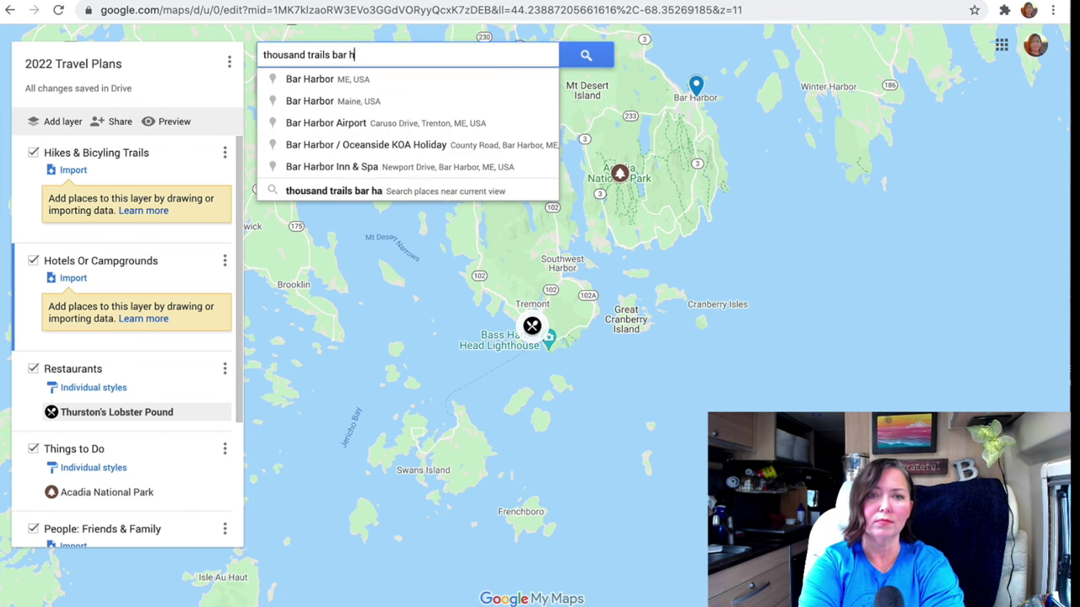
key(BackSpace)
key(BackSpace)
key(BackSpace)
key(BackSpace)
key(BackSpace)
key(BackSpace)
key(BackSpace)
key(BackSpace)
key(BackSpace)
key(BackSpace)
key(BackSpace)
key(BackSpace)
key(BackSpace)
key(BackSpace)
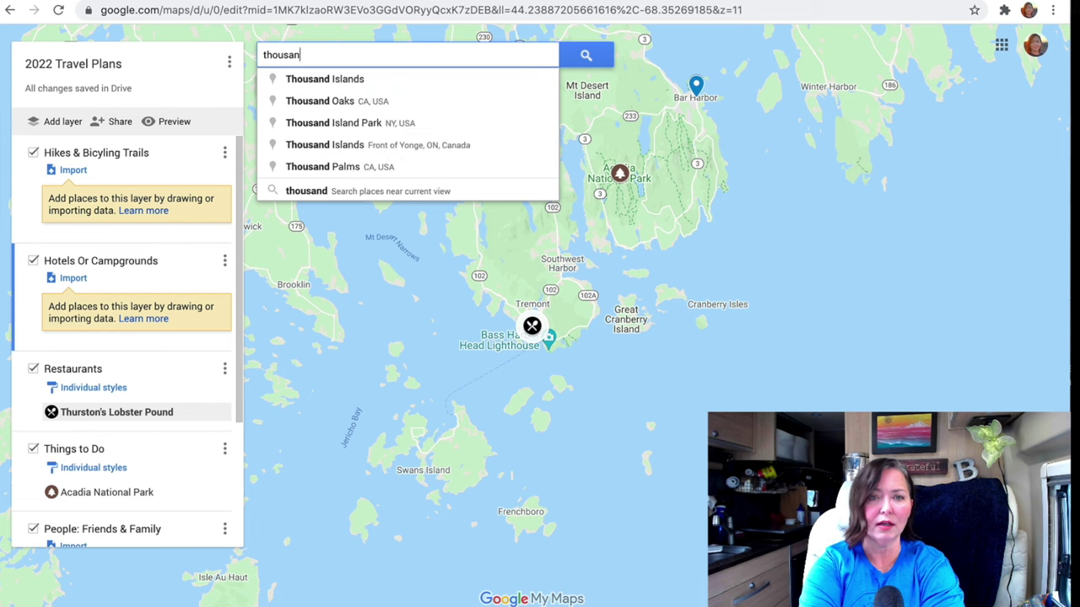
Step: Find Narrows Too Camping Resort in Trenton, Maine and add it to the Hotels Or Campgrounds layer
text(narros)
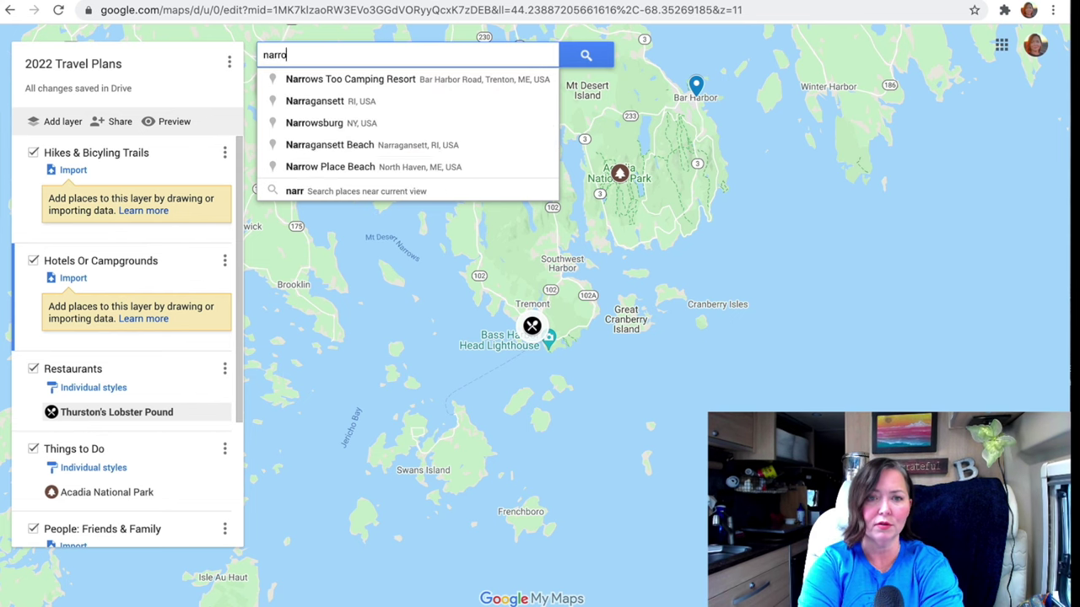
click(418, 84)
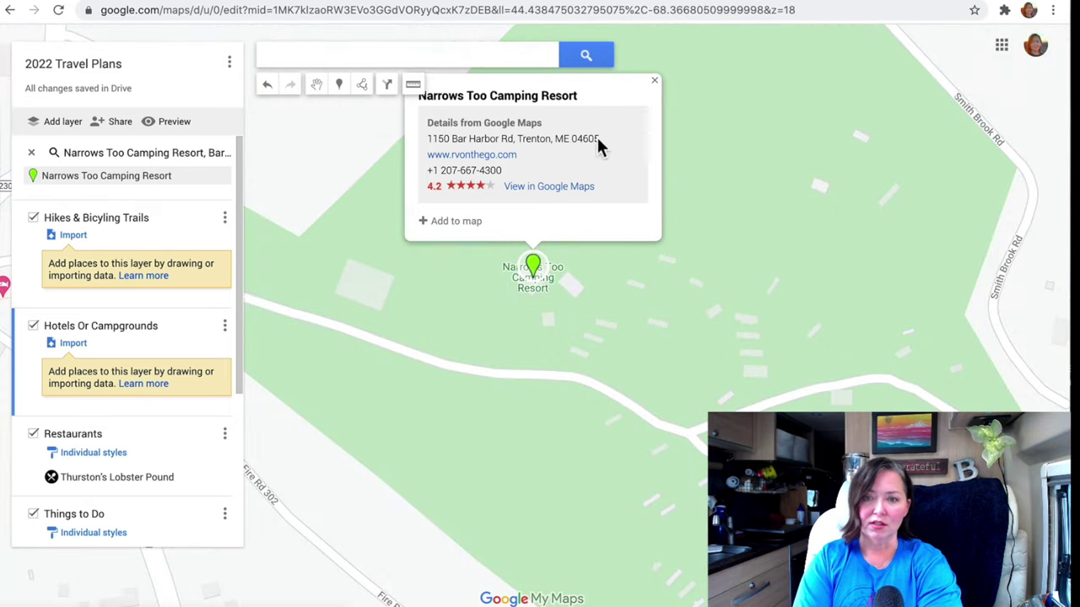
click(443, 221)
Step: Filter the full icon set for rv and give the Narrows Too Camping Resort marker the Sports and Recreation RV icon
click(561, 254)
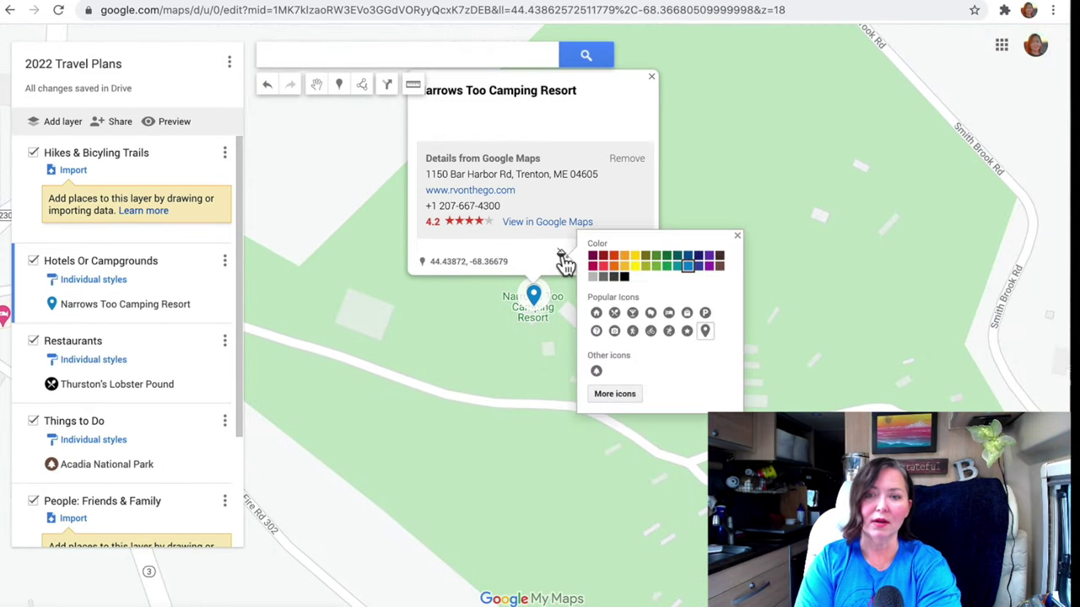
click(611, 397)
text(r)
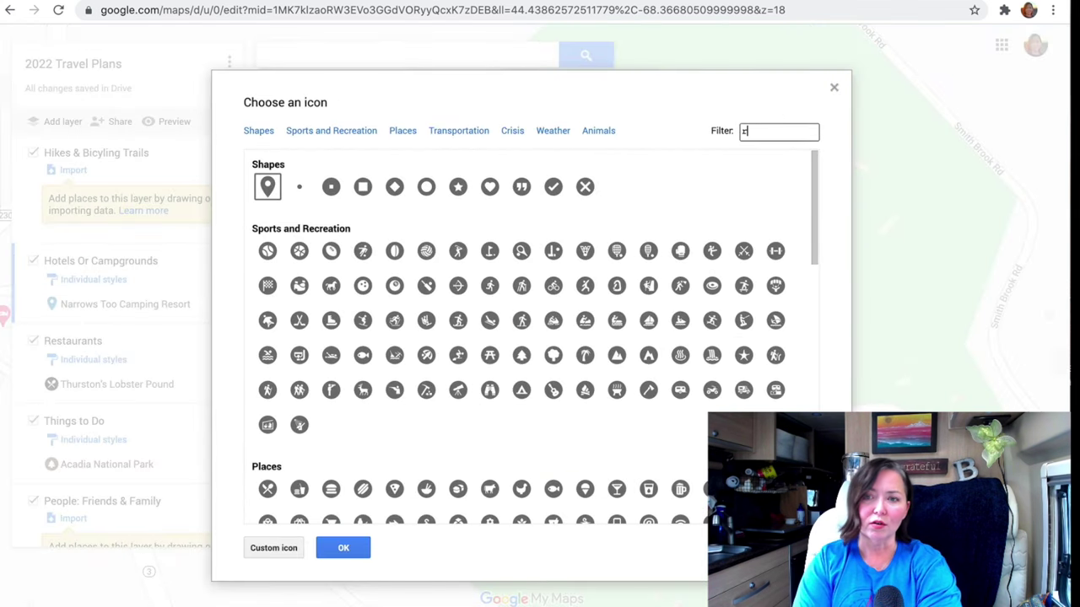
text(v)
click(268, 218)
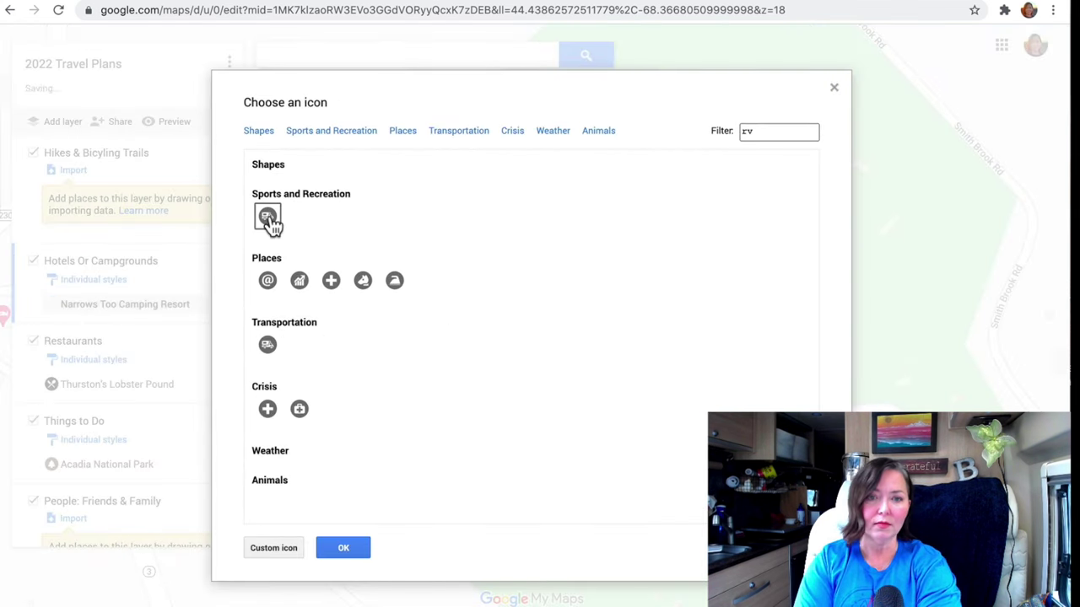
click(344, 550)
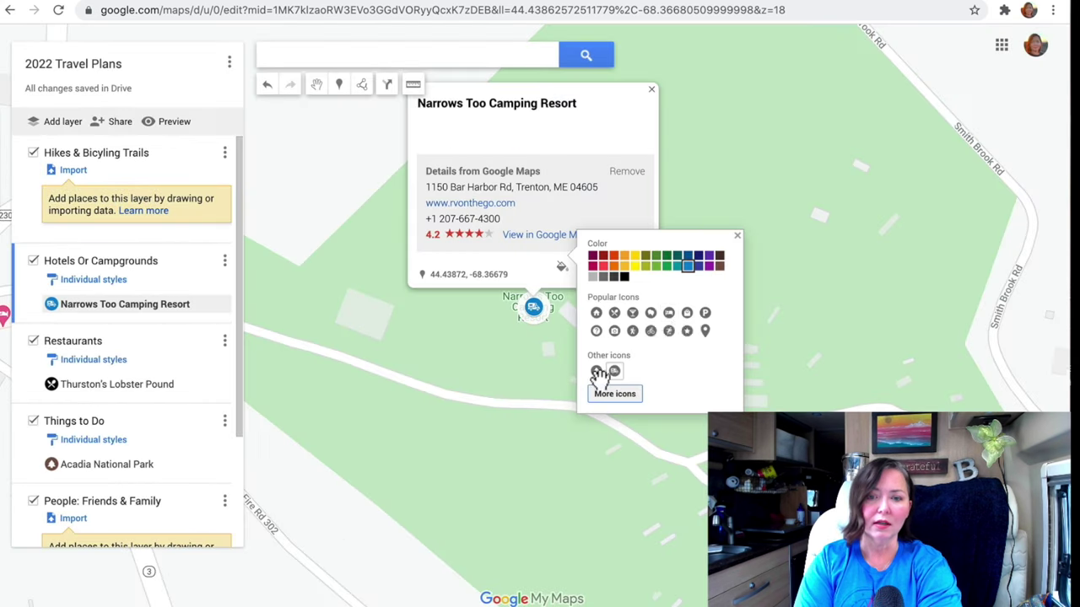
Step: Color the Narrows Too Camping Resort marker dark orange and close its details
click(613, 260)
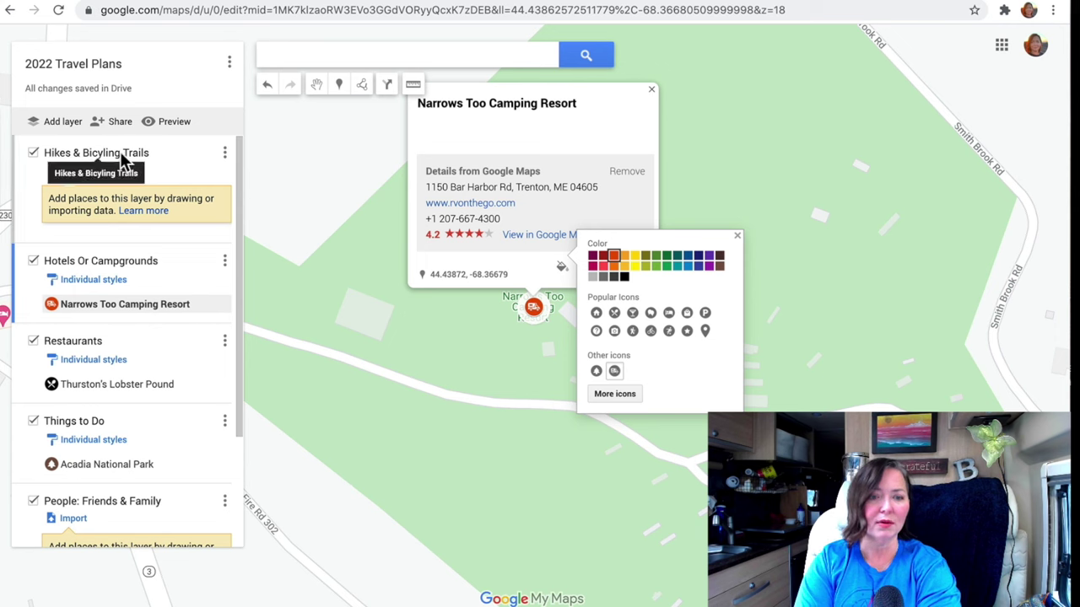
click(356, 55)
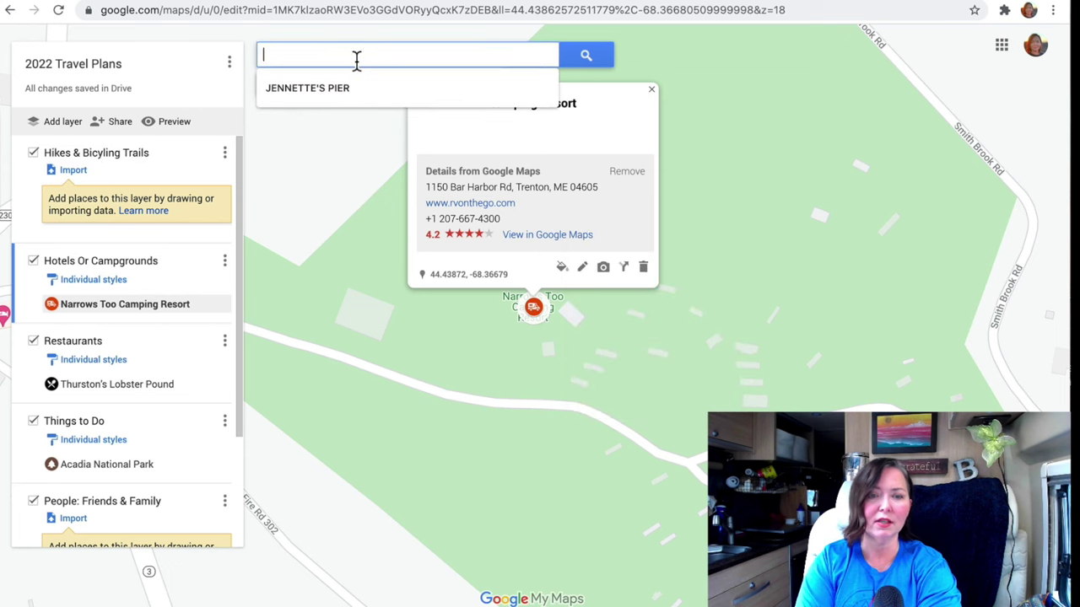
click(651, 89)
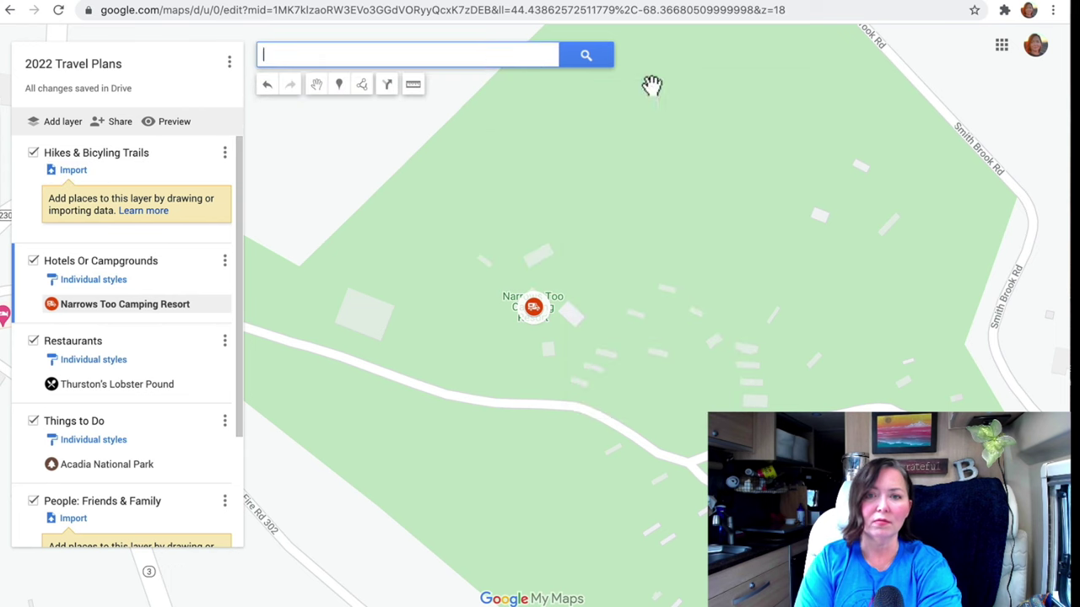
Step: Find Jordan Pond in Mount Desert, Maine and add it to the Hotels Or Campgrounds layer
click(474, 59)
text(jordon's)
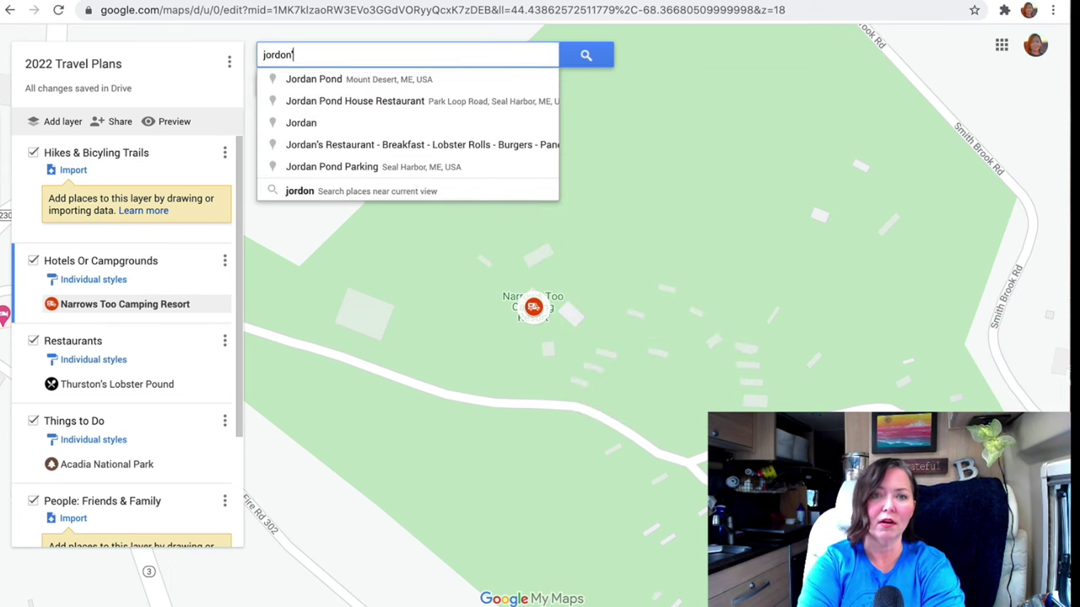
click(393, 79)
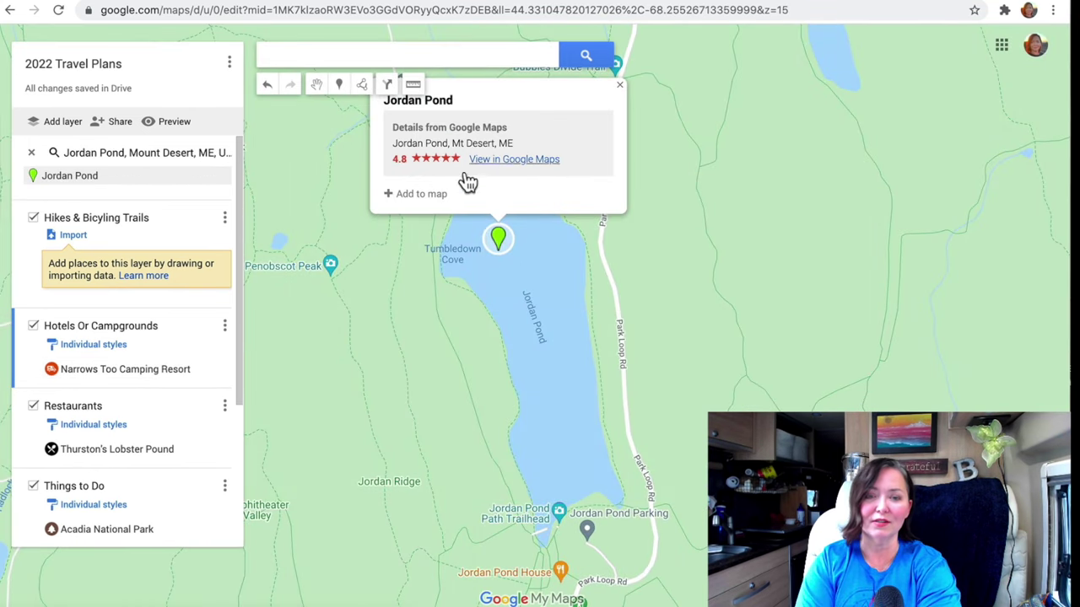
click(405, 196)
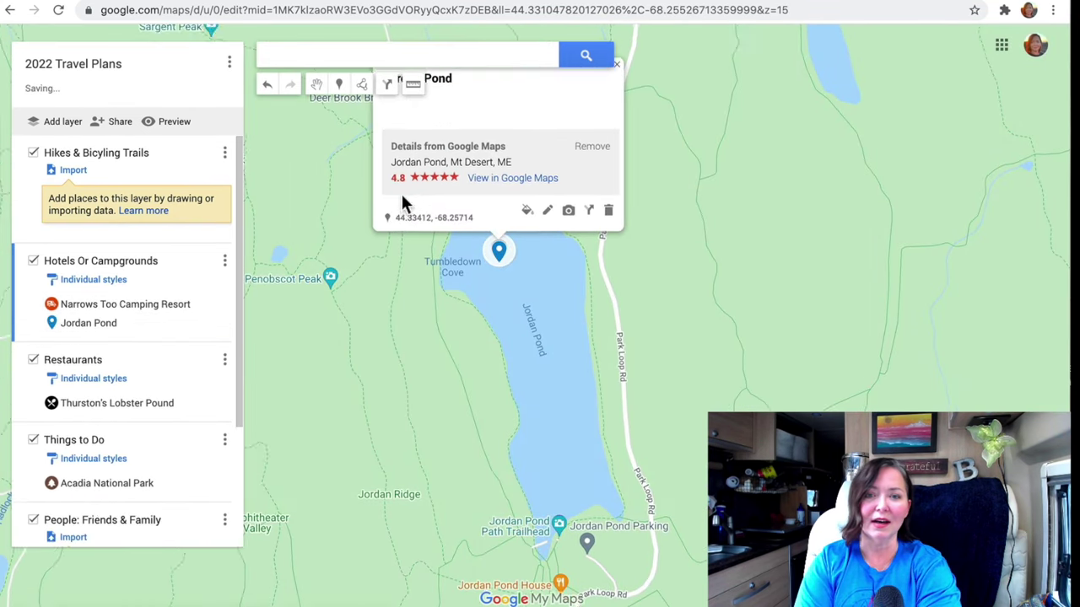
Step: Color the Jordan Pond marker dark green and give it the Sports and Recreation hiking icon, filtering the full icon set for hiking
click(524, 228)
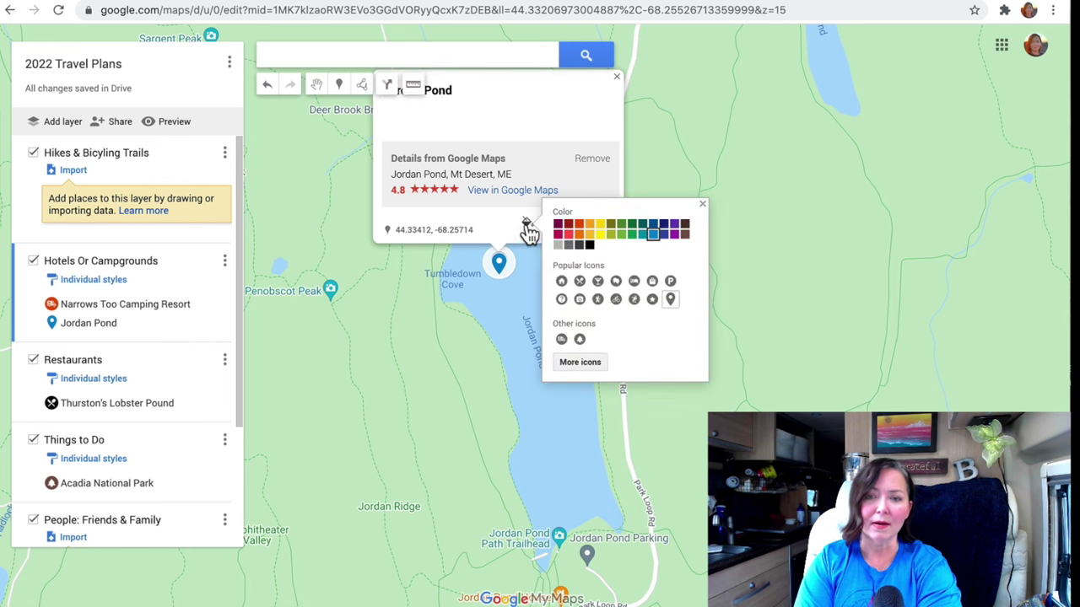
click(635, 226)
click(573, 361)
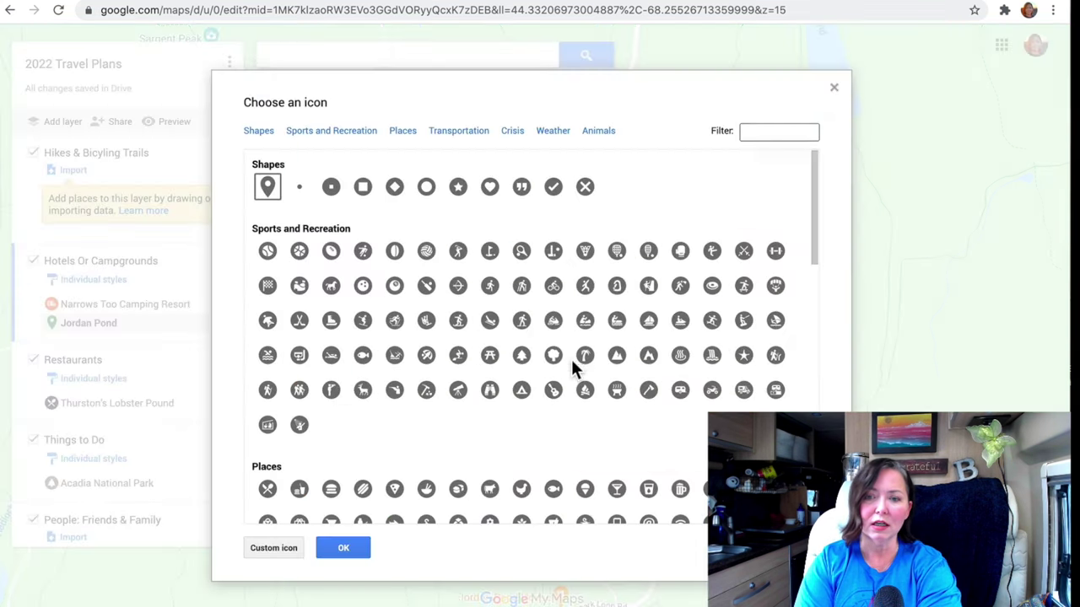
click(781, 130)
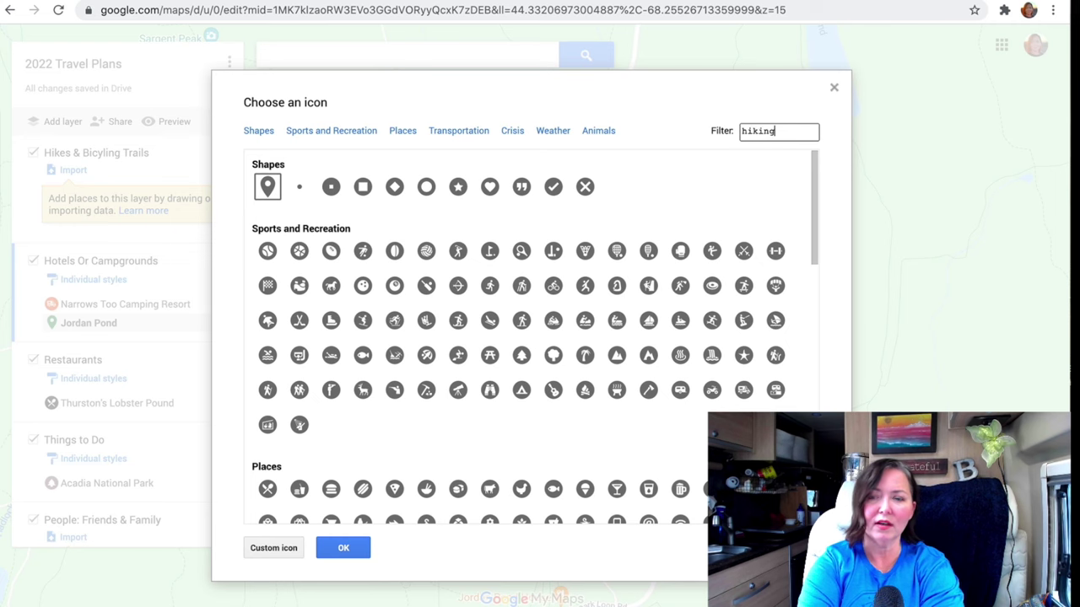
click(267, 217)
click(342, 548)
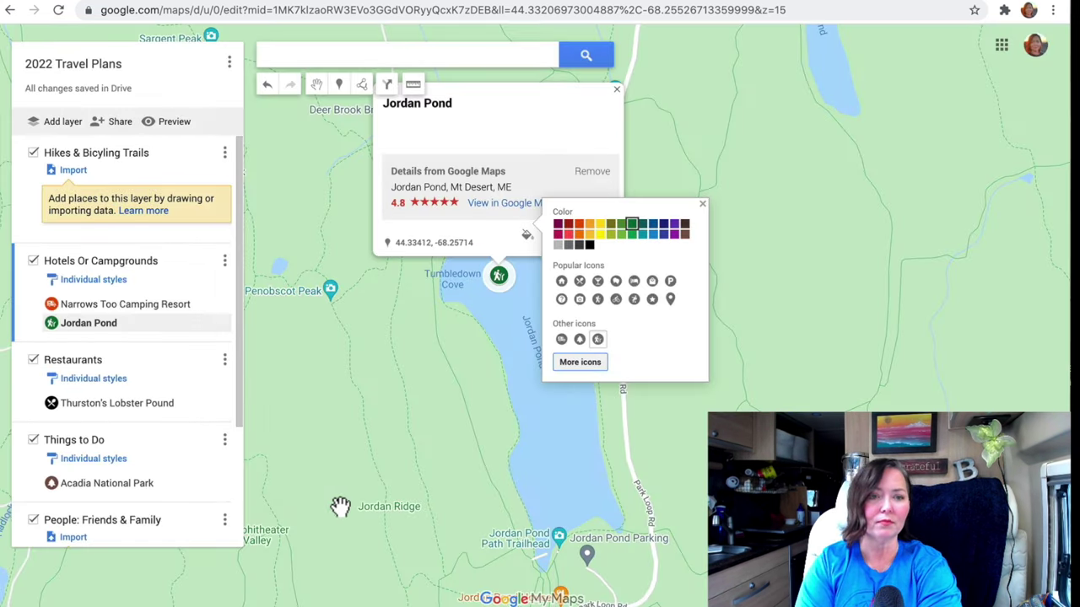
click(492, 181)
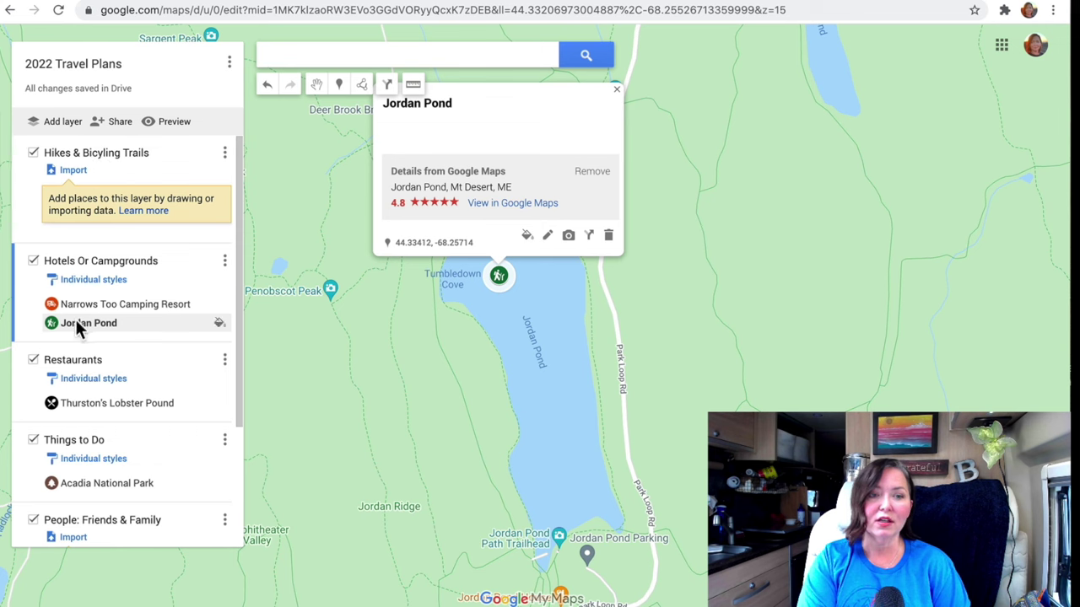
Step: Move Jordan Pond from the Hotels Or Campgrounds layer to Hikes & Bicyling Trails and close its details
drag(74, 323, 84, 203)
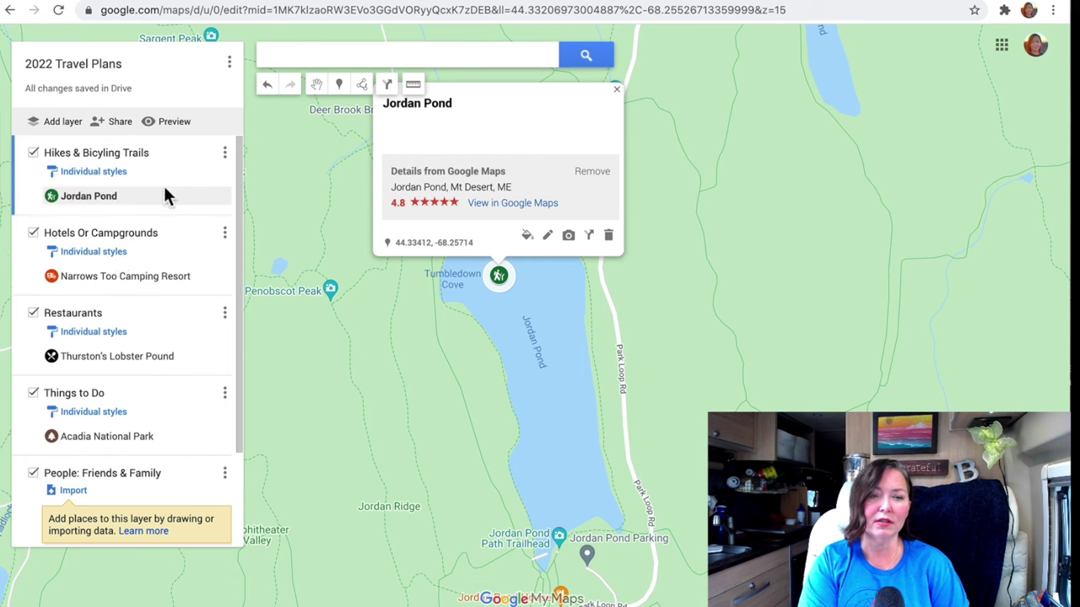
click(122, 201)
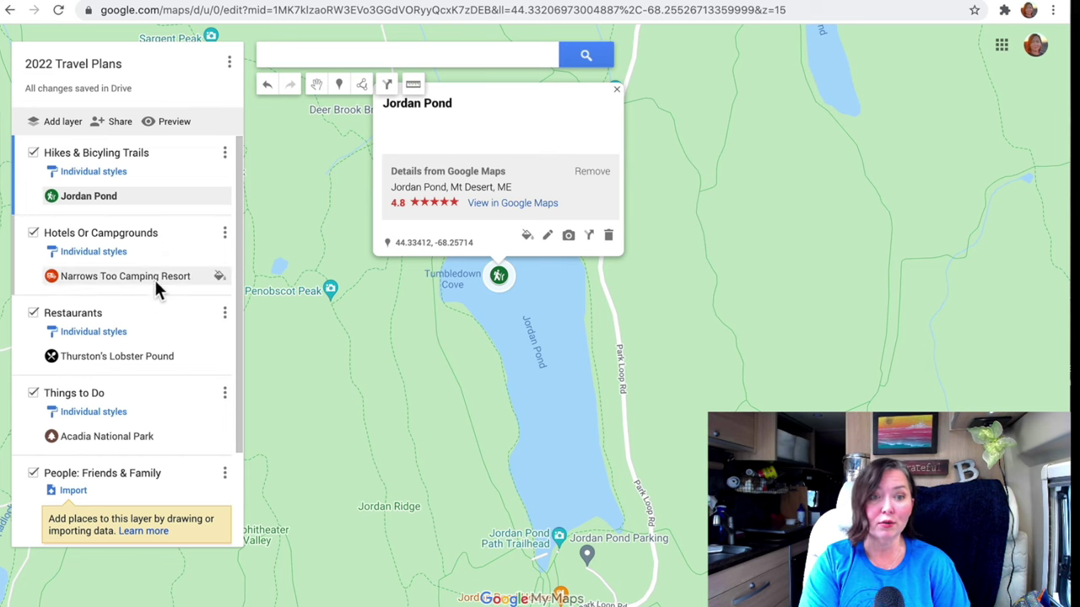
key(Escape)
Step: Search for phoenix az and add Phoenix to the People: Friends & Family layer
key(minus)
key(minus)
key(minus)
key(minus)
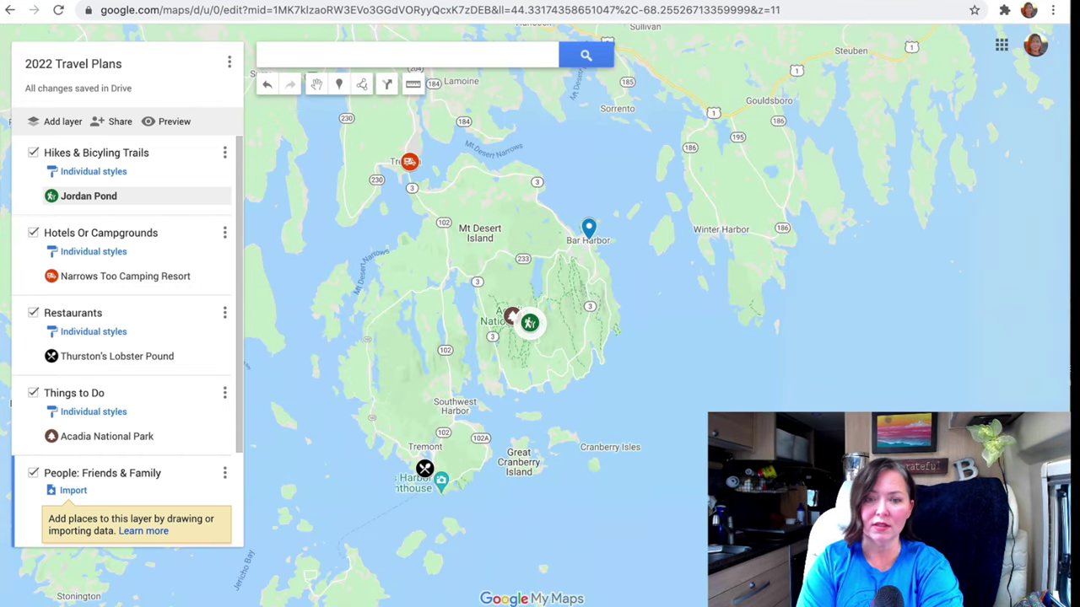
key(minus)
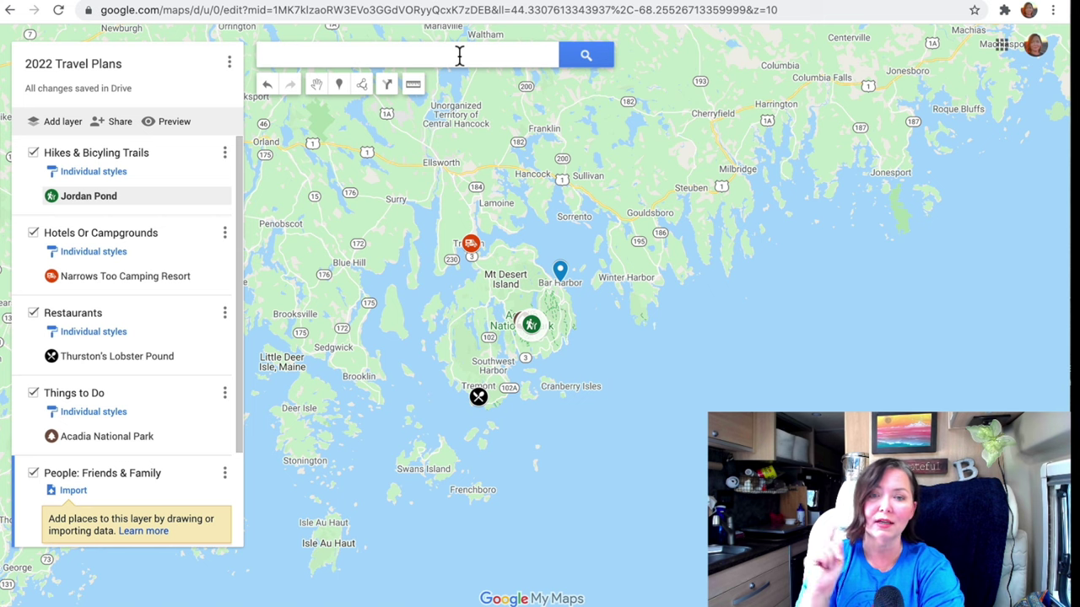
click(311, 47)
text(phoenix)
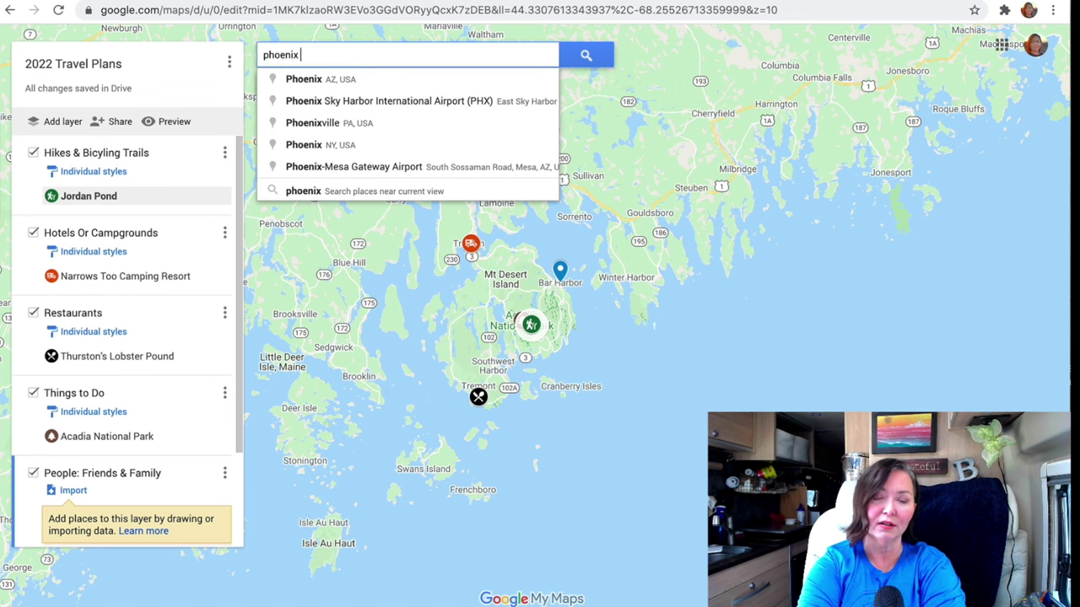
text( az)
key(ctrl+a)
key(BackSpace)
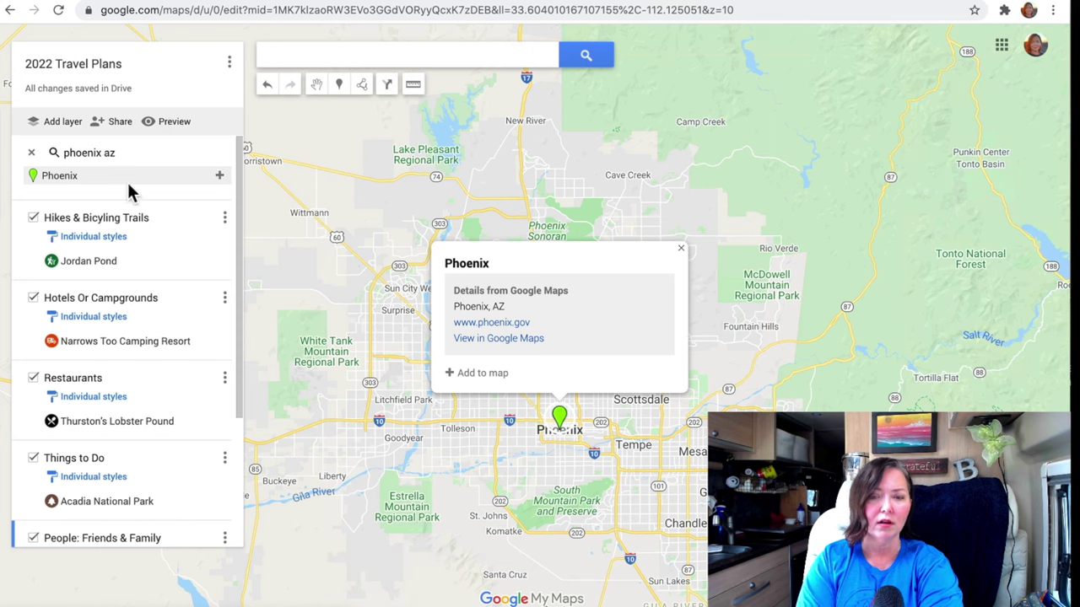
click(477, 374)
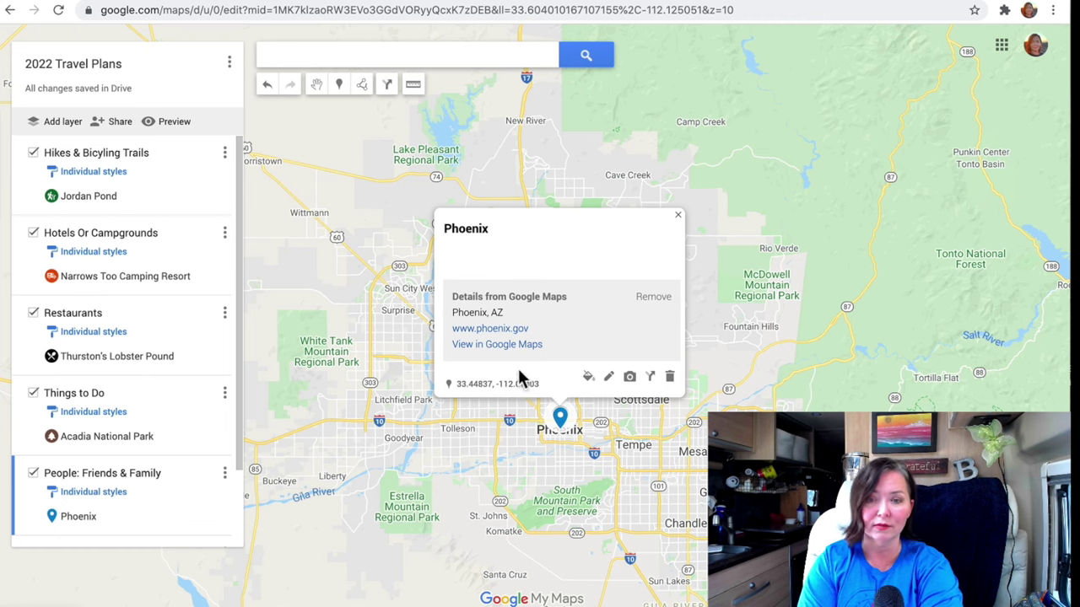
click(588, 377)
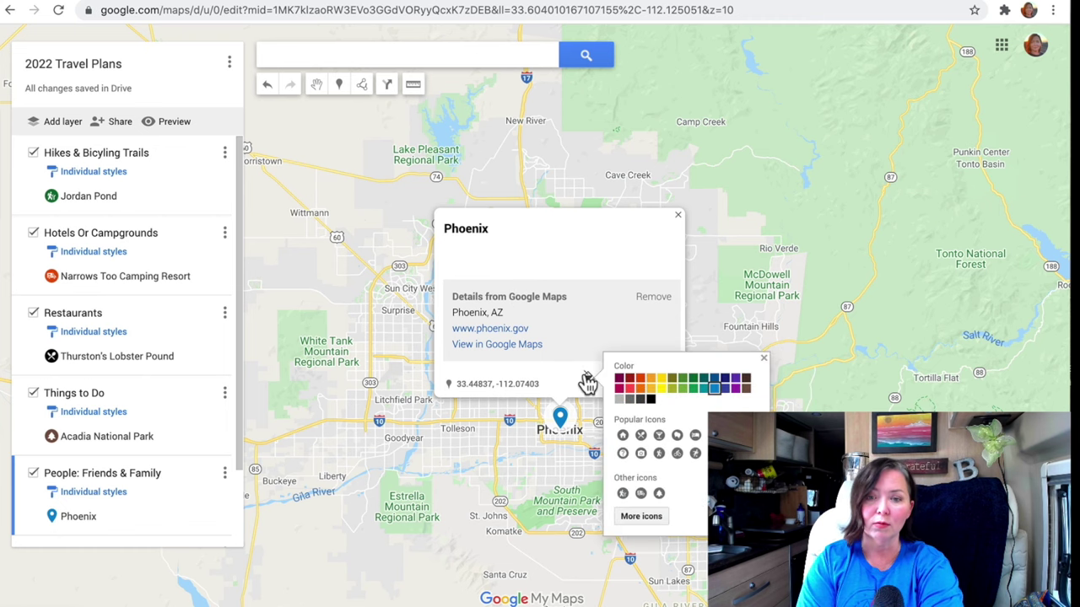
click(599, 270)
click(679, 214)
Step: Move Phoenix from the People: Friends & Family layer to the Destinations layer and close its details
scroll(115, 386, down, 2)
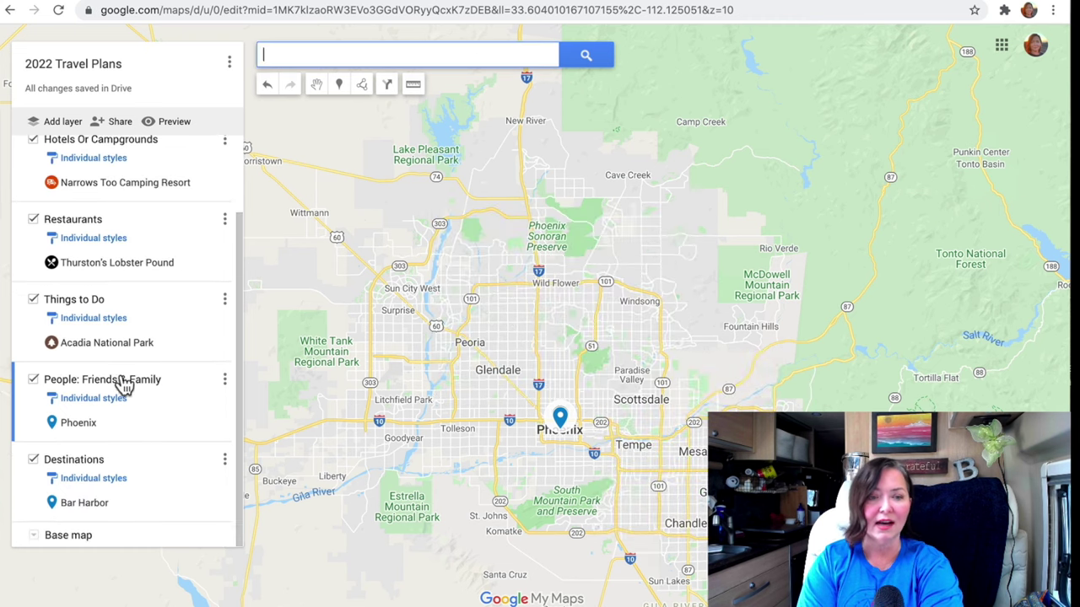
drag(87, 429, 78, 497)
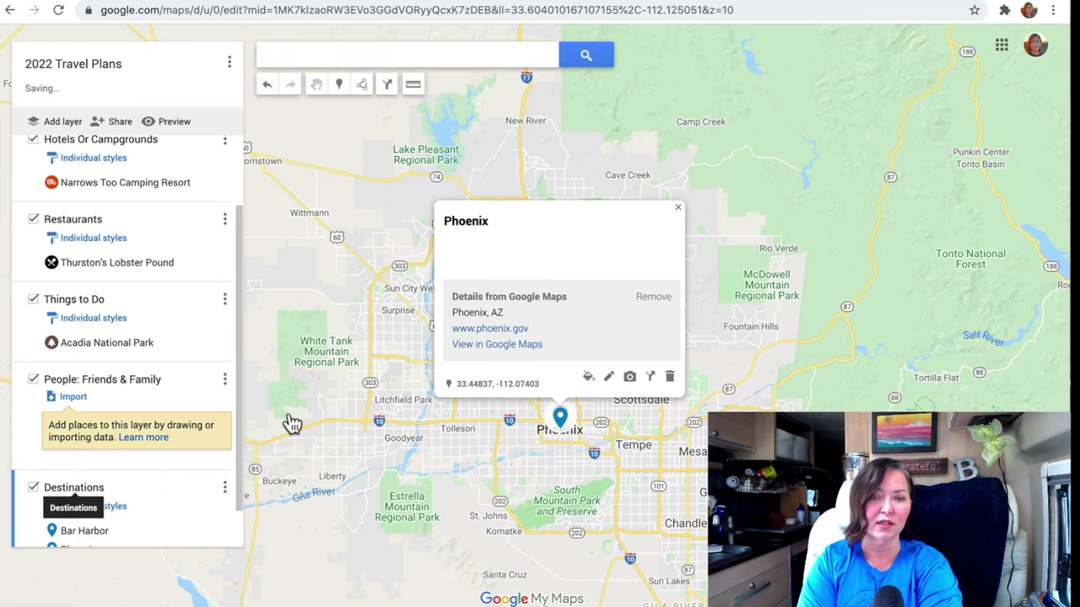
click(678, 207)
scroll(113, 501, down, 1)
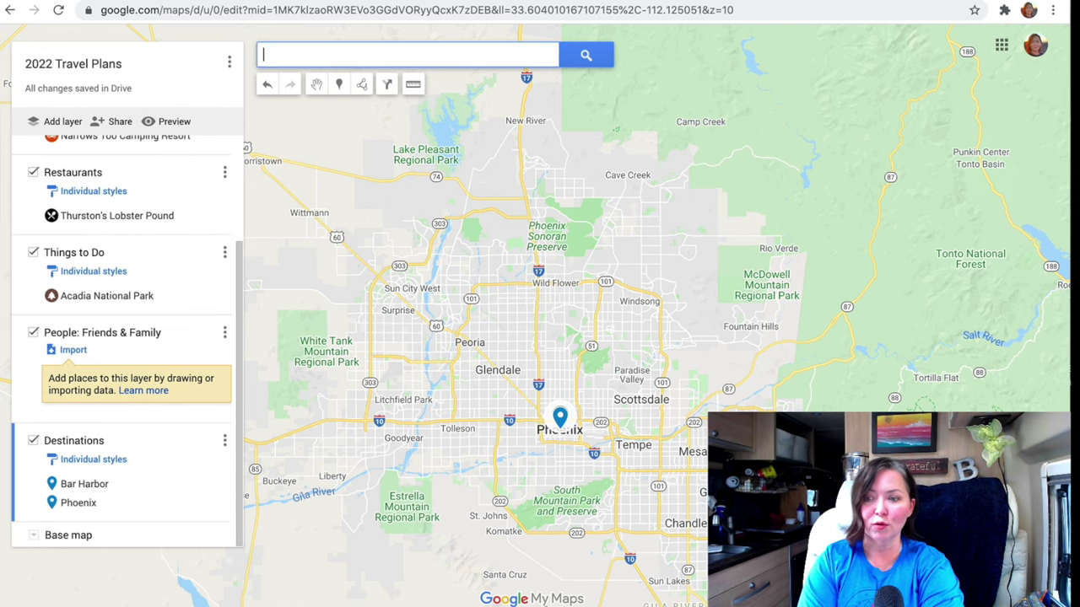
Step: Find Niagara Falls, NY, add it to the Destinations layer with the default marker style, and close its details
click(440, 57)
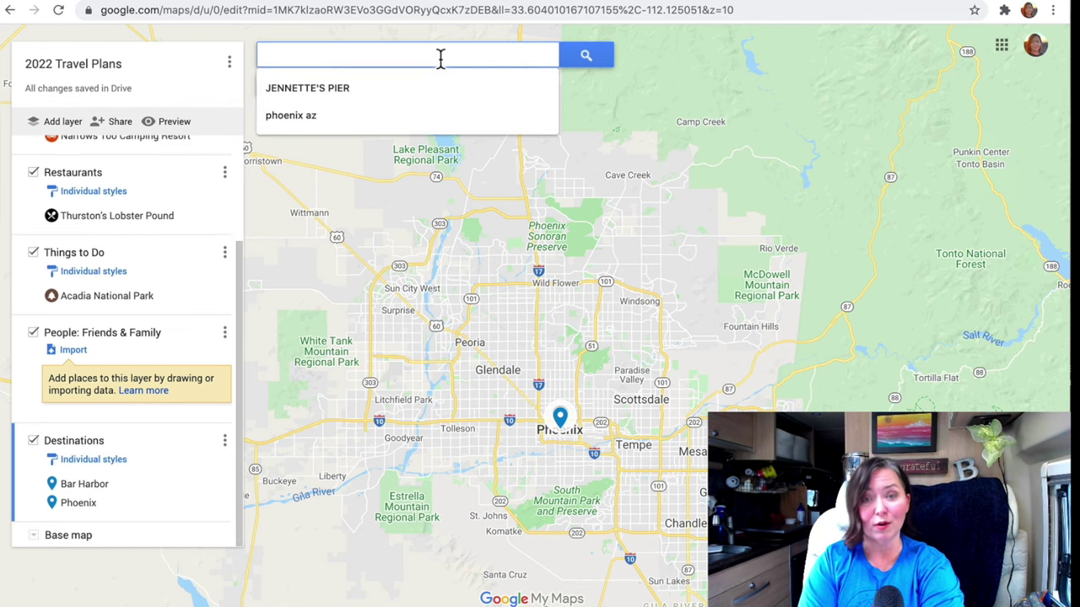
scroll(532, 314, down, 5)
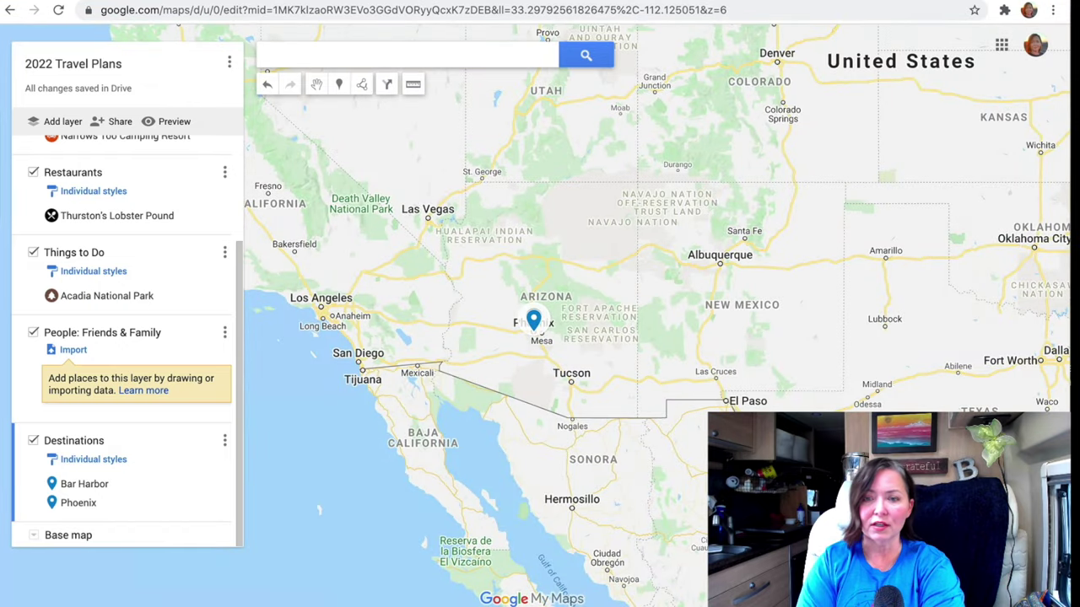
scroll(533, 319, down, 1)
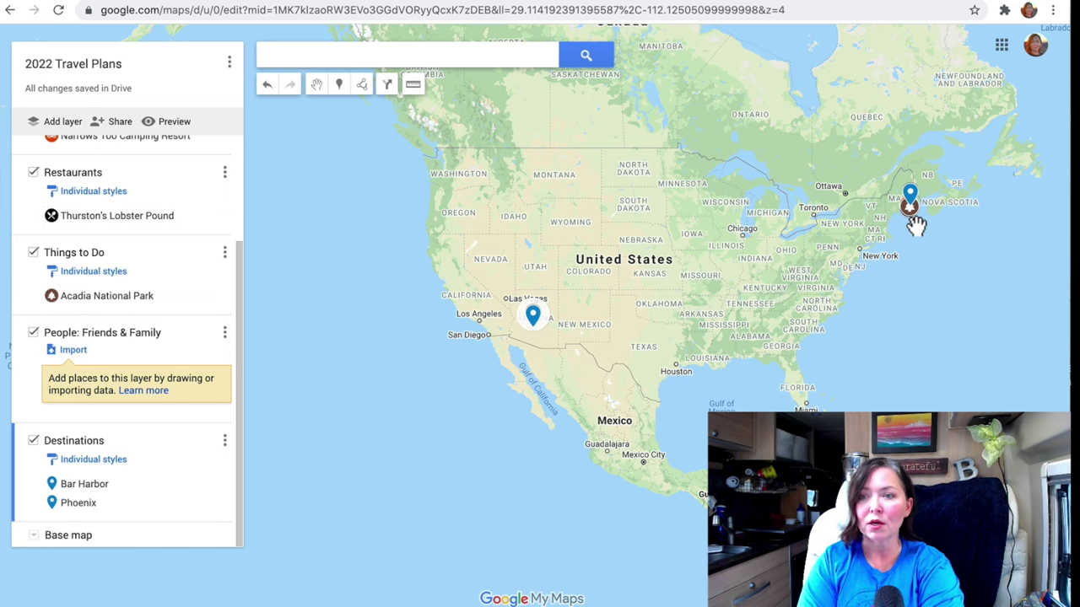
click(402, 49)
text(niagra)
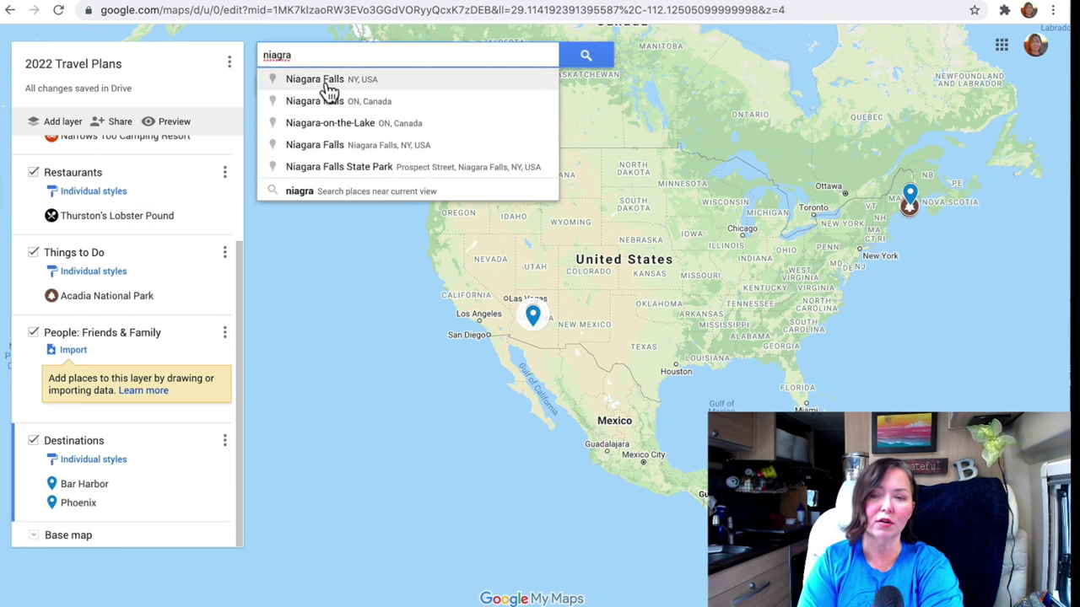
click(326, 81)
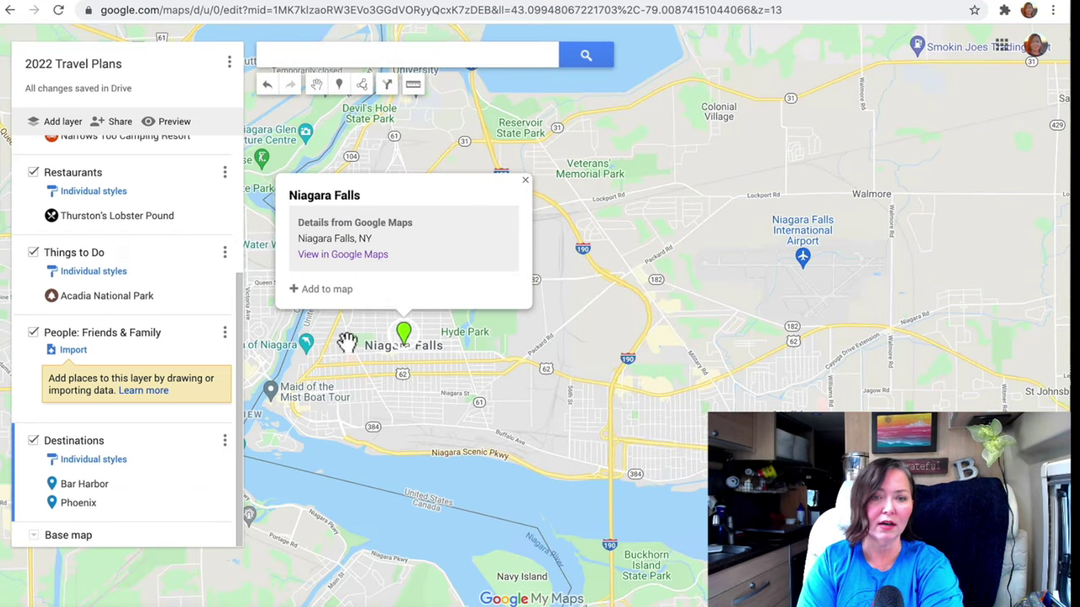
click(327, 289)
click(432, 295)
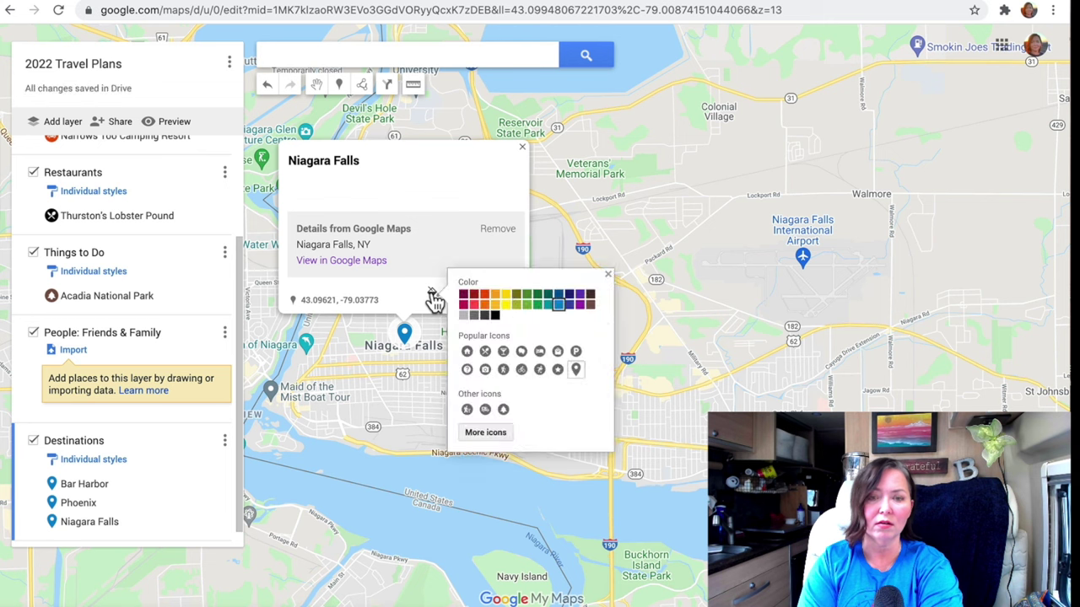
click(402, 345)
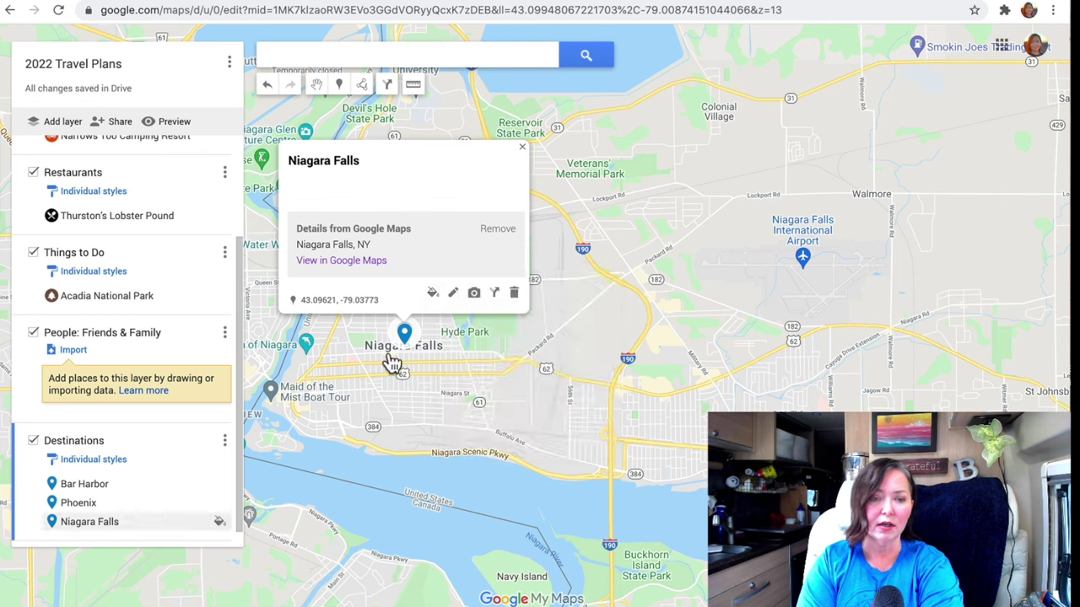
click(521, 147)
Step: Find Golden Hill State Park in Barker, NY and add it to the Destinations layer
click(341, 53)
text(gold)
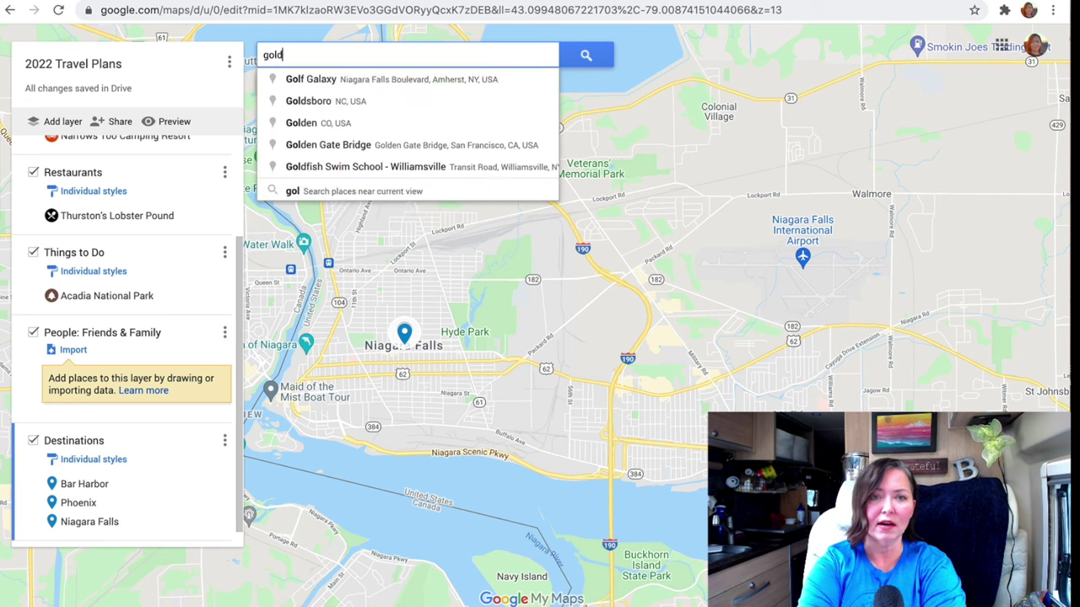
text(en hill)
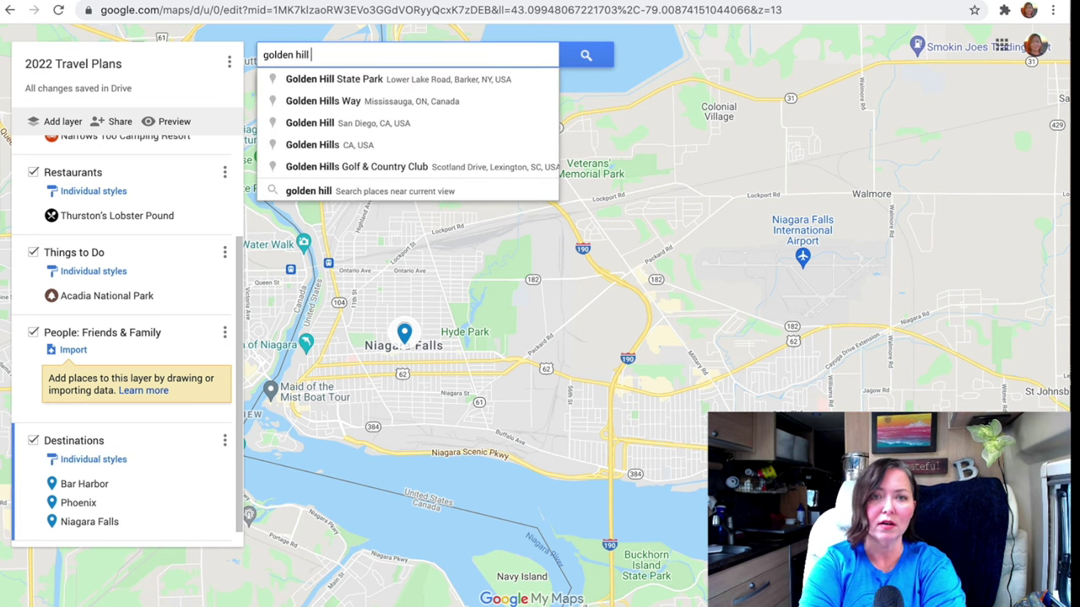
click(413, 84)
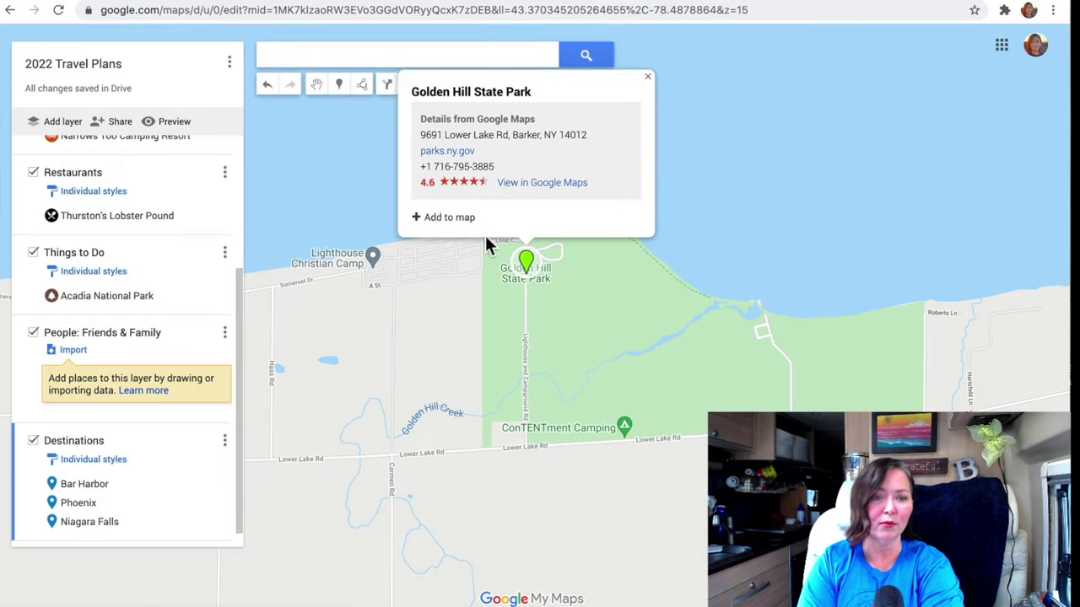
click(427, 217)
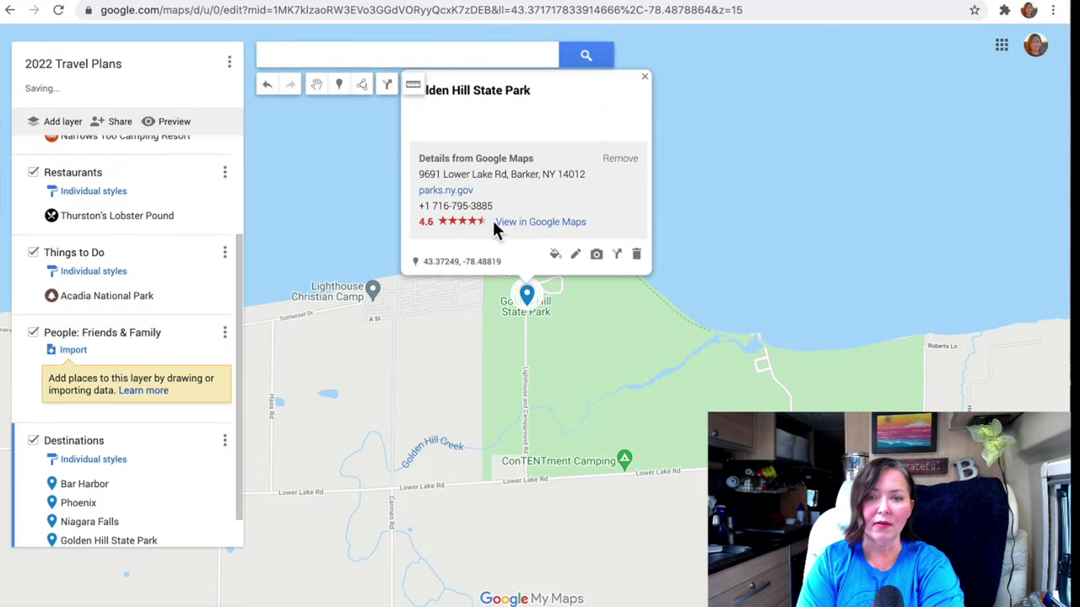
Step: Give the Golden Hill State Park marker the Sports and Recreation RV icon, color it dark orange, and close its details
click(562, 246)
click(606, 394)
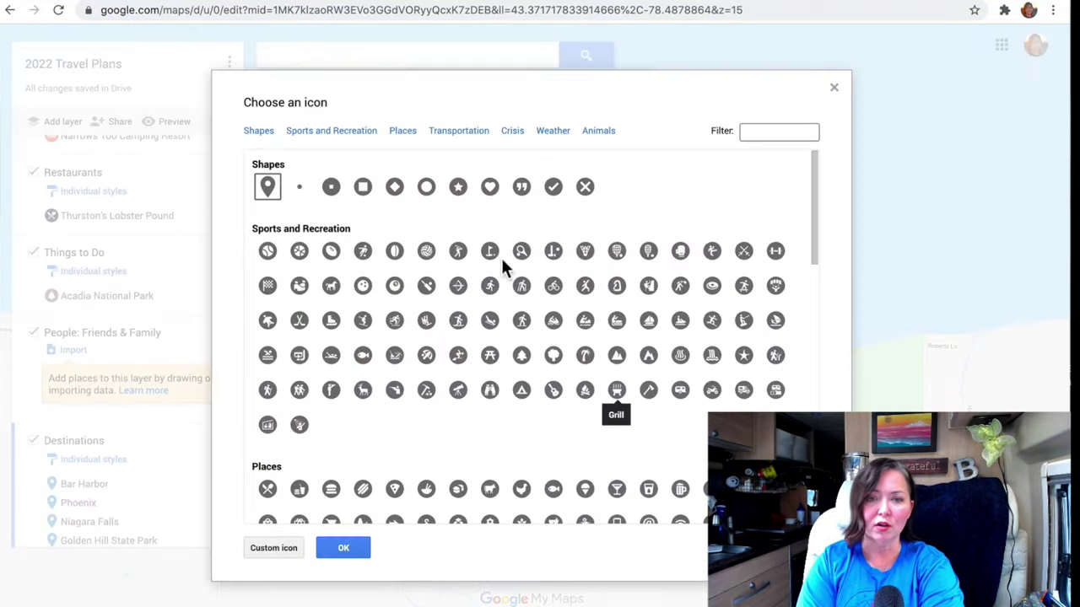
text(rv)
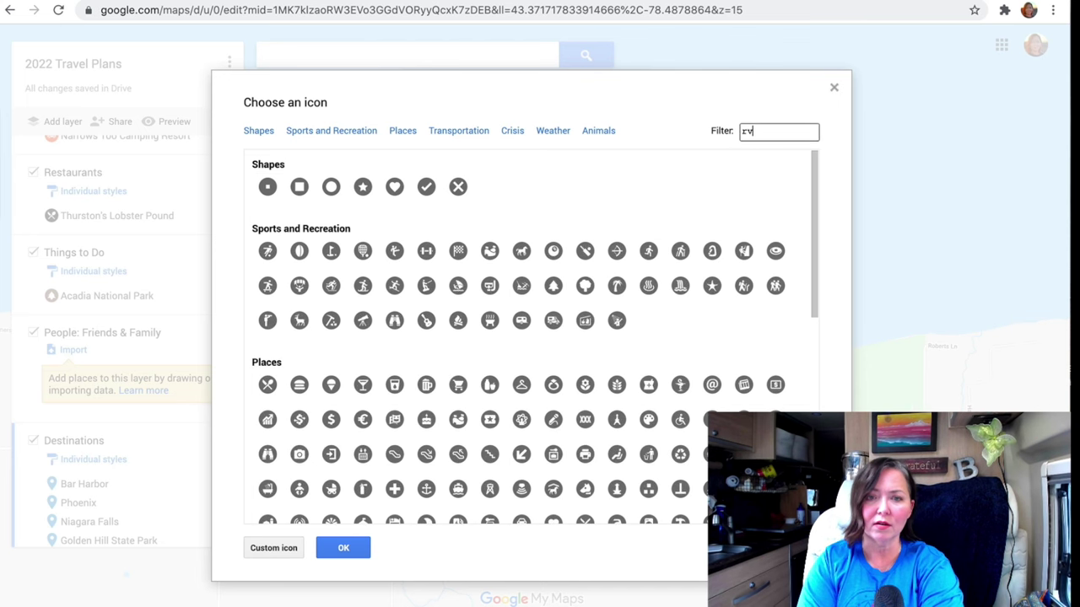
click(267, 217)
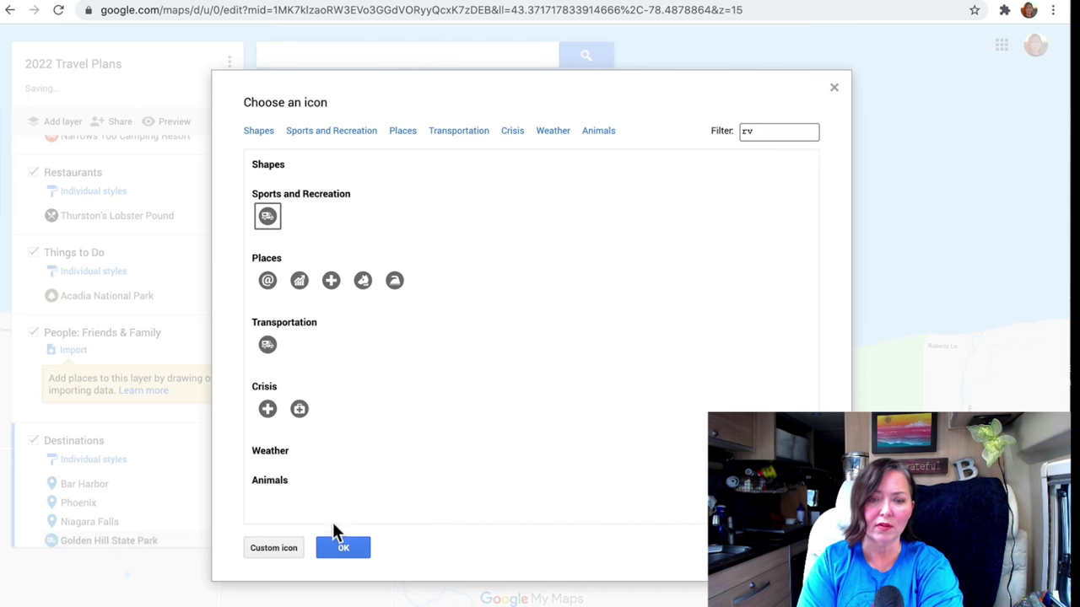
click(340, 550)
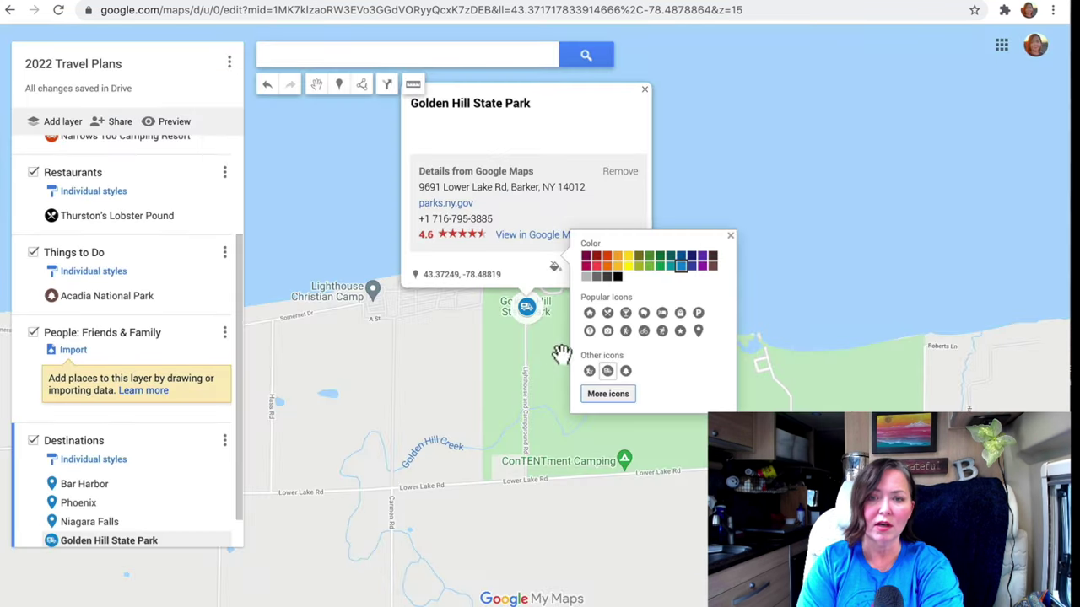
click(615, 267)
click(374, 353)
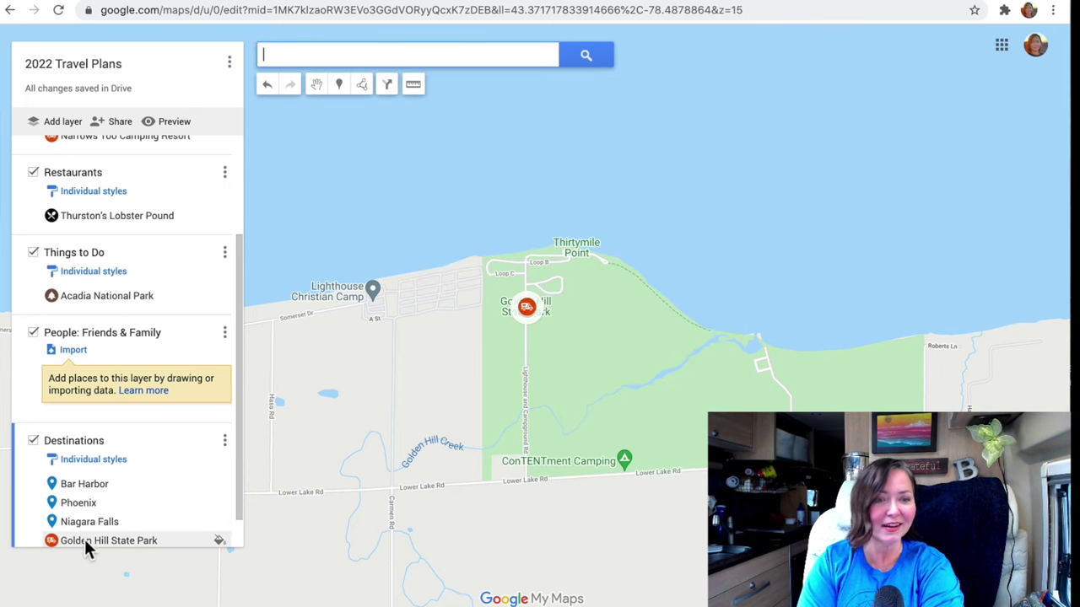
Step: Move Golden Hill State Park from the Destinations layer to the Hotels Or Campgrounds layer and close its details
drag(85, 539, 103, 261)
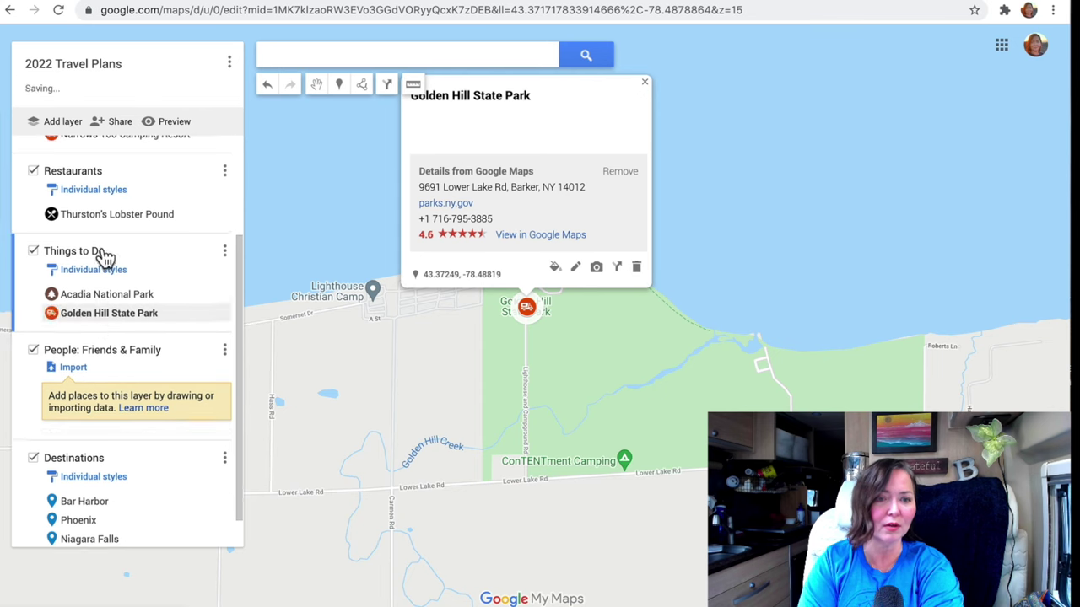
scroll(102, 257, up, 3)
drag(93, 453, 77, 269)
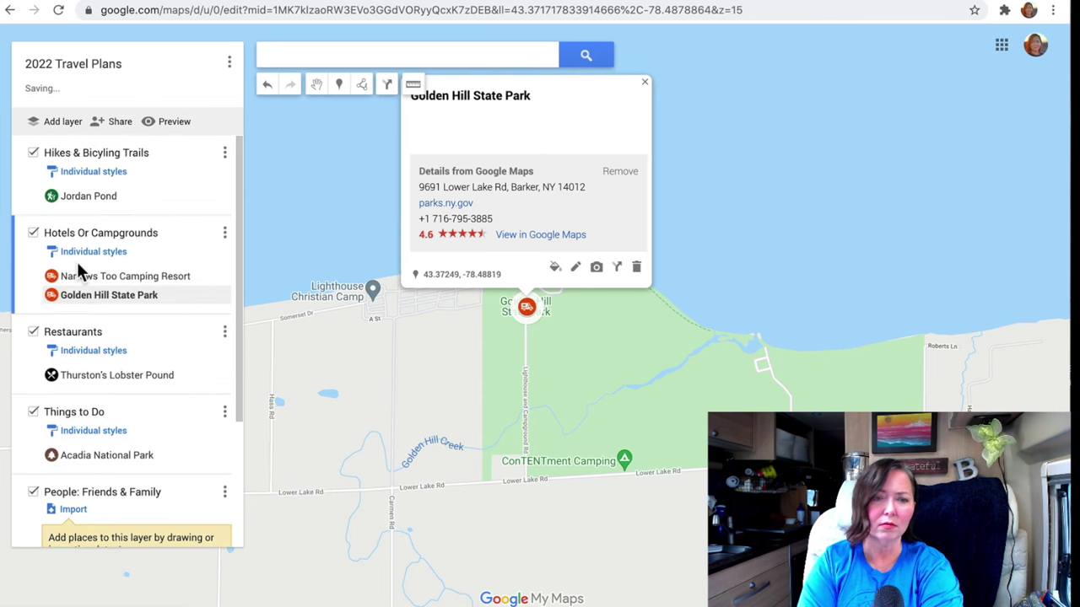
click(644, 82)
Step: Hide the trails, campgrounds, restaurants, things-to-do and friends-and-family layers so only the Destinations markers show across North America
scroll(531, 329, down, 1)
scroll(532, 329, down, 6)
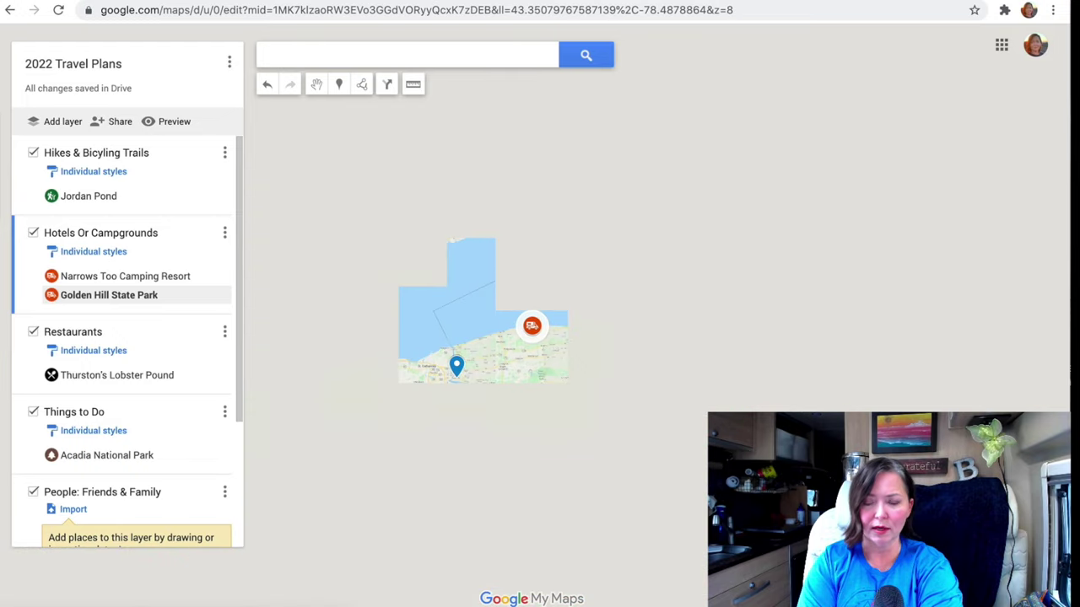
scroll(531, 329, down, 1)
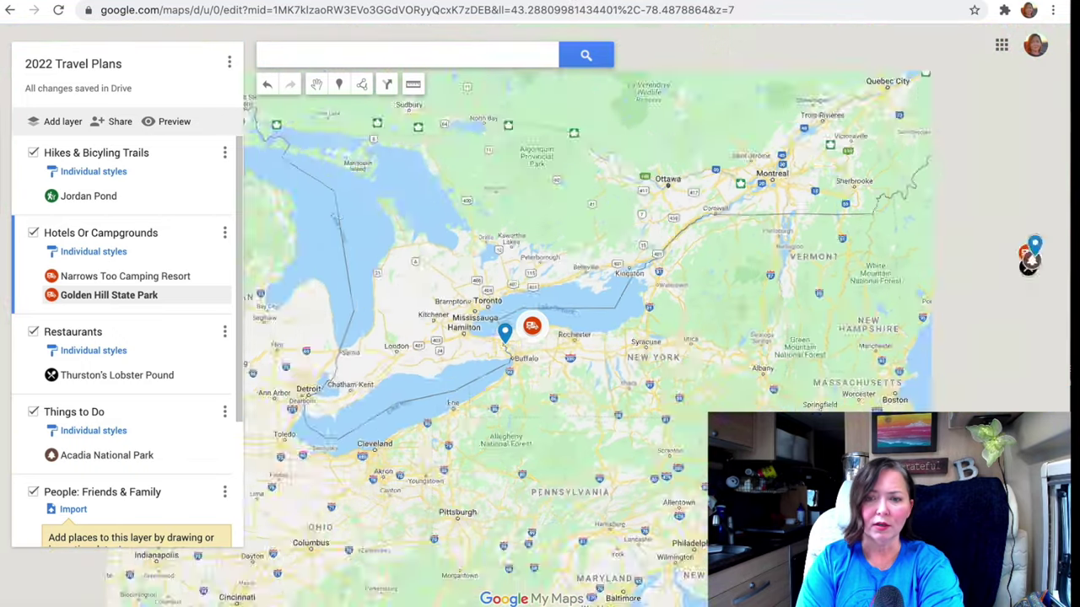
scroll(531, 329, down, 3)
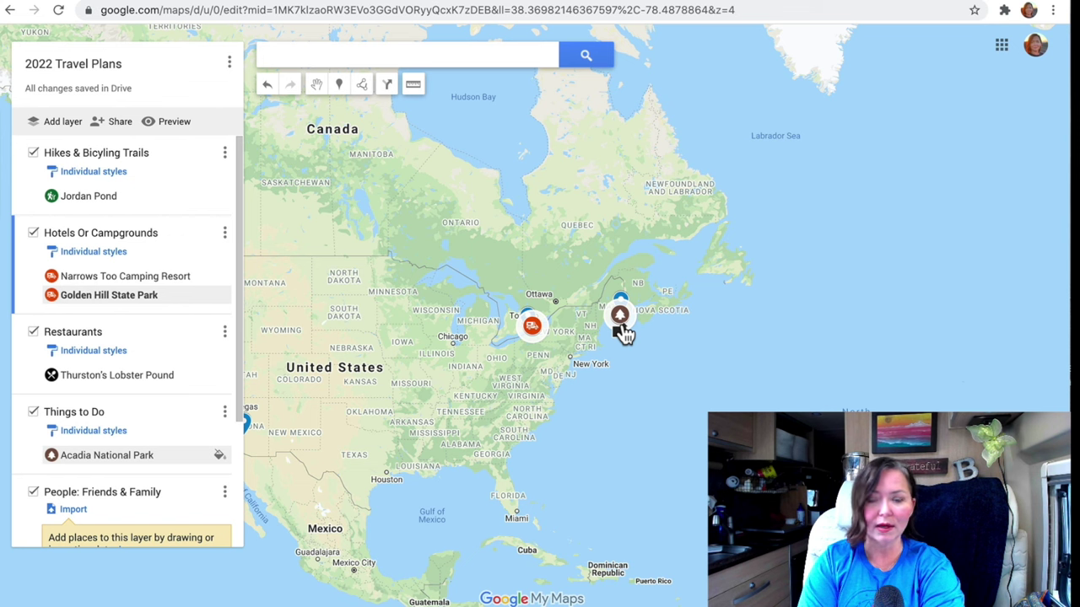
scroll(566, 481, down, 1)
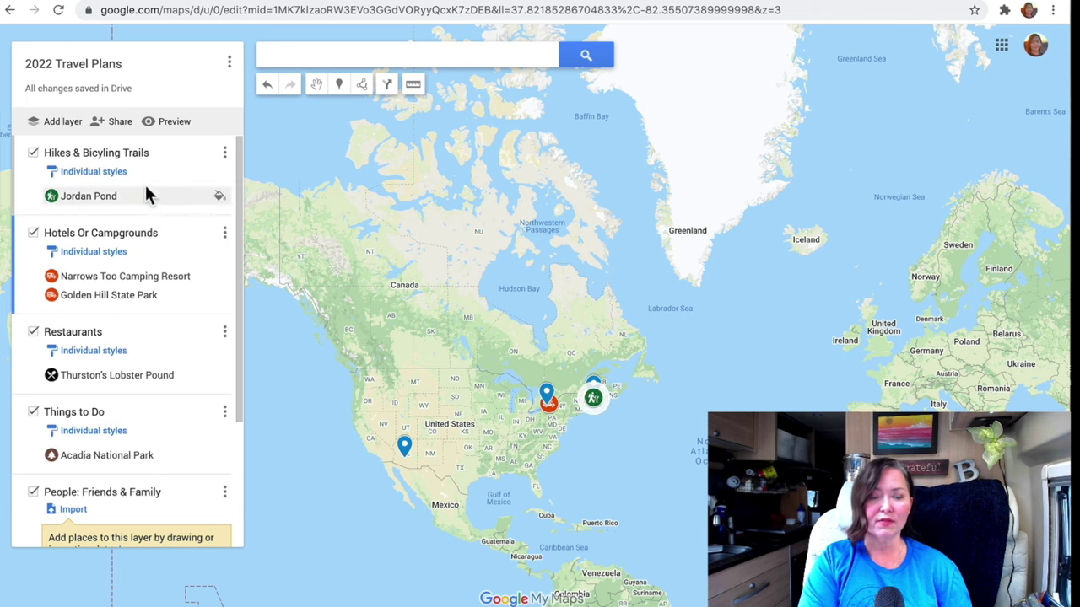
click(33, 157)
click(33, 187)
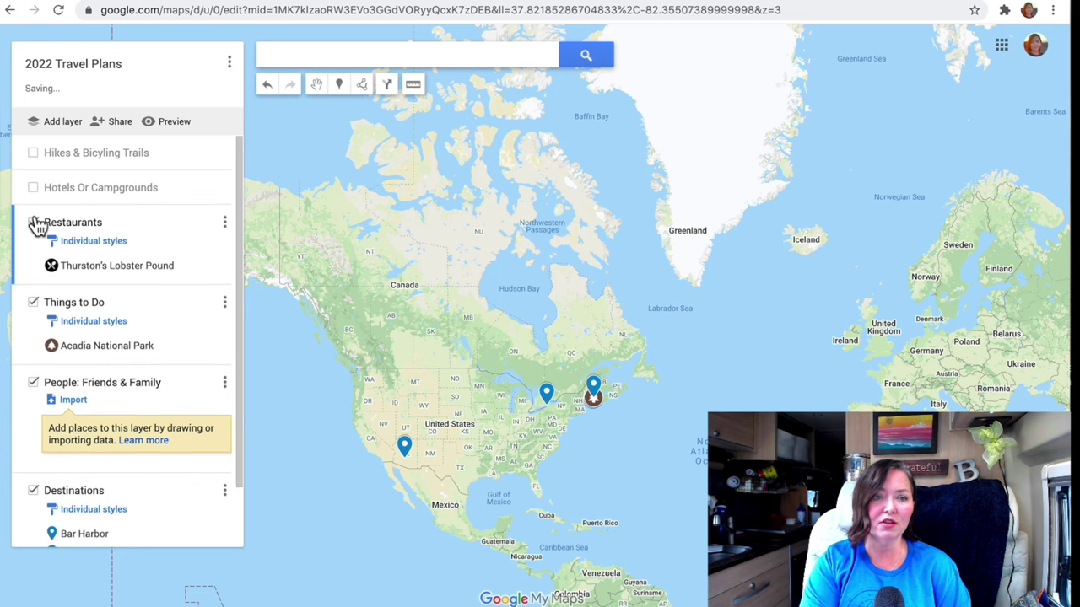
click(33, 222)
click(33, 258)
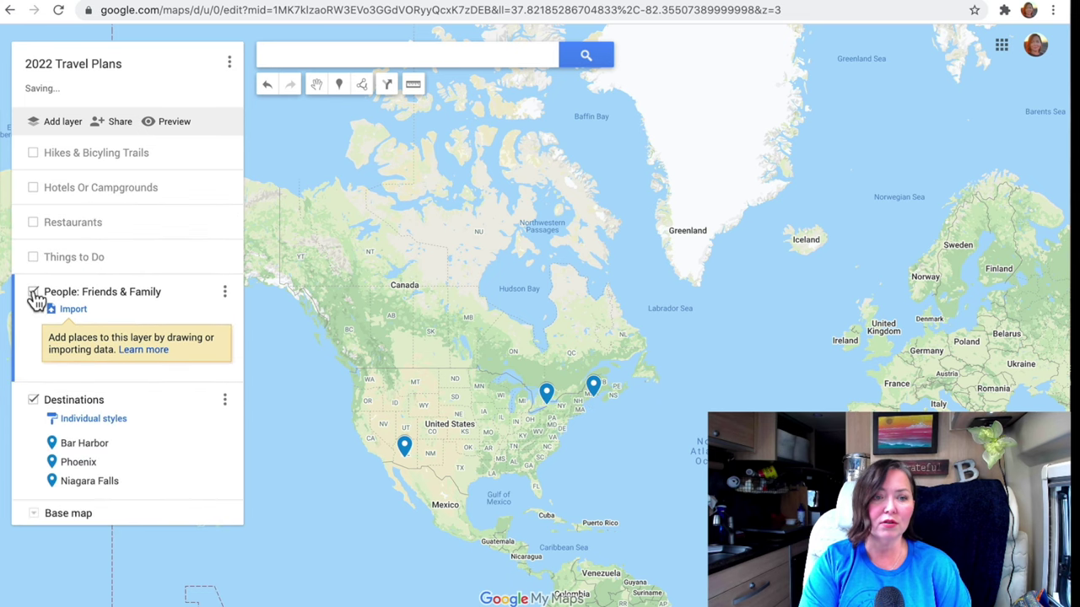
click(34, 293)
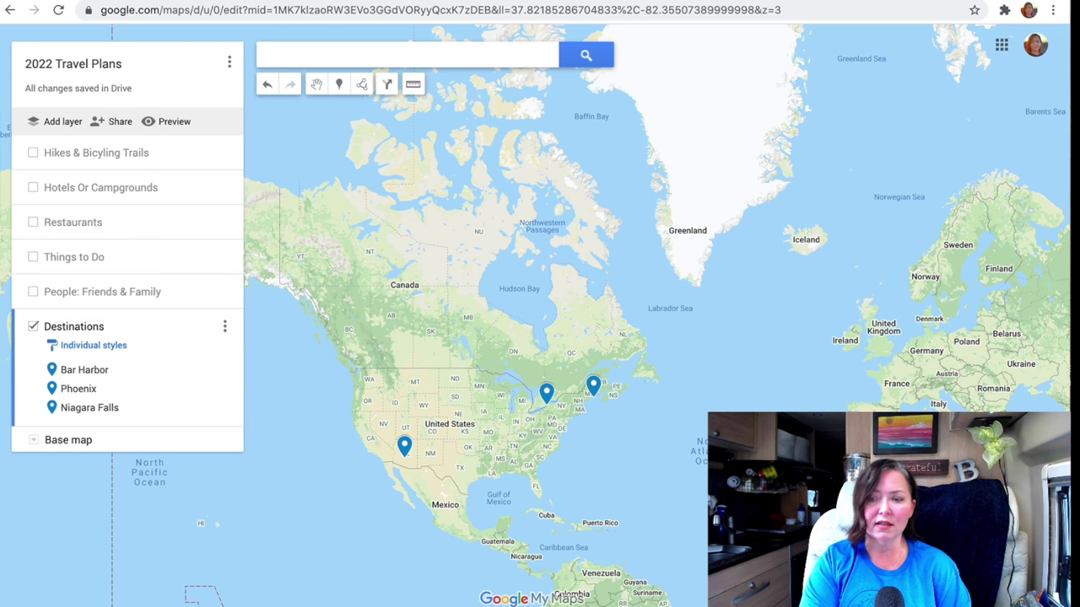
Step: Show the Hotels Or Campgrounds layer alongside Destinations over the United States, and hide it again
key(plus)
drag(890, 501, 1007, 313)
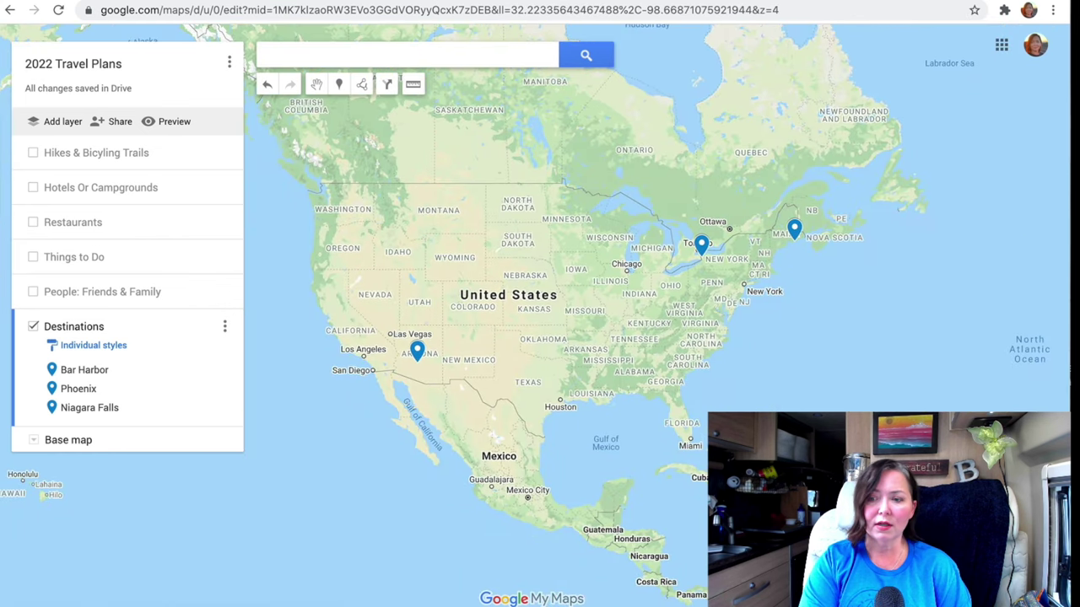
key(plus)
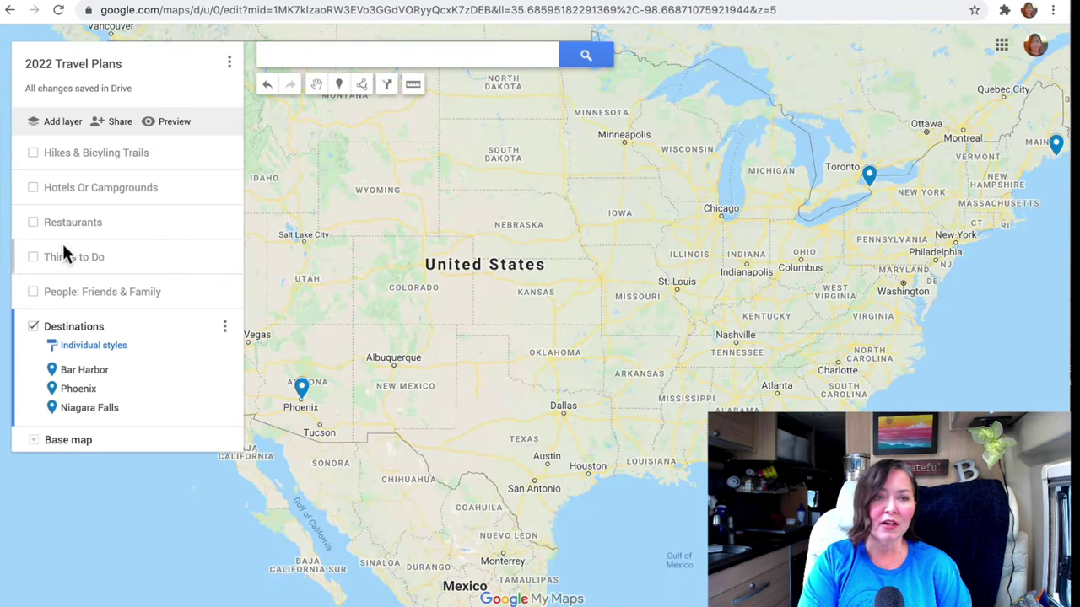
click(33, 189)
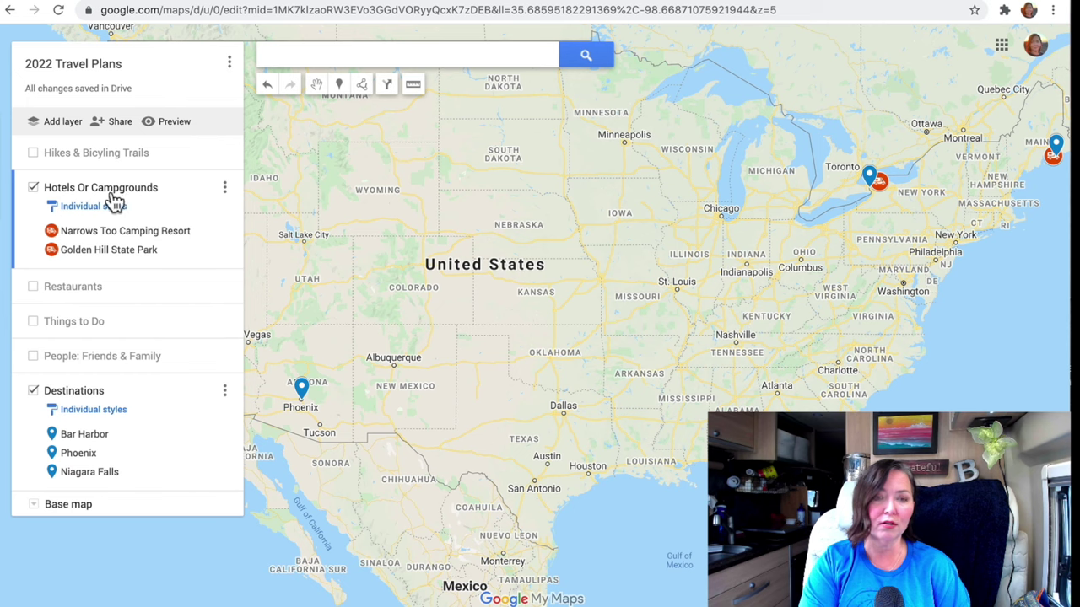
click(32, 187)
Step: Turn all five hidden layers back on, from People: Friends & Family up to Hikes & Bicyling Trails
click(33, 292)
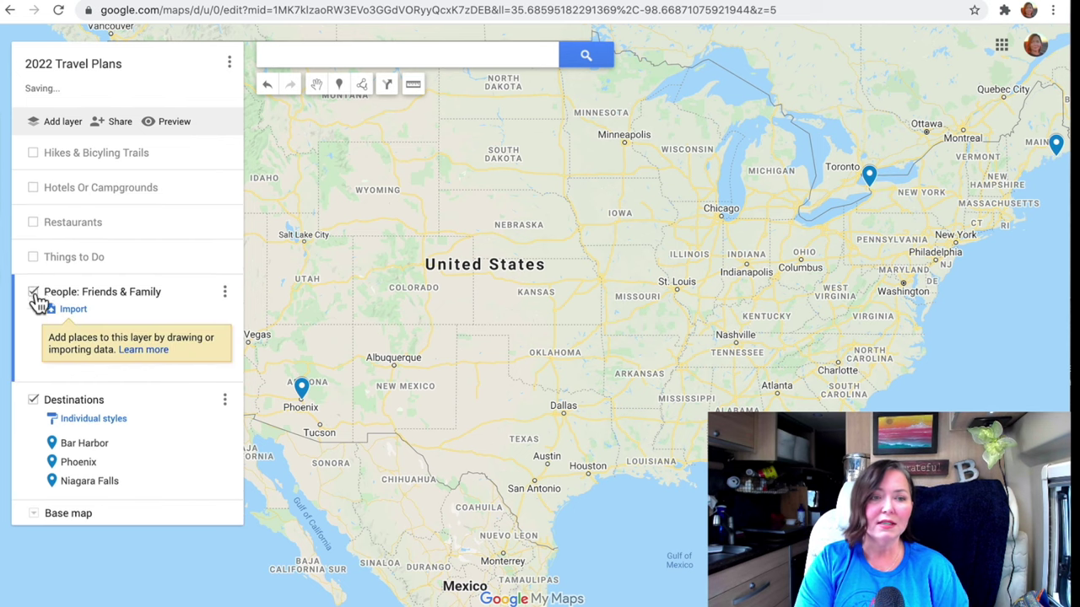
click(32, 255)
click(33, 222)
click(33, 187)
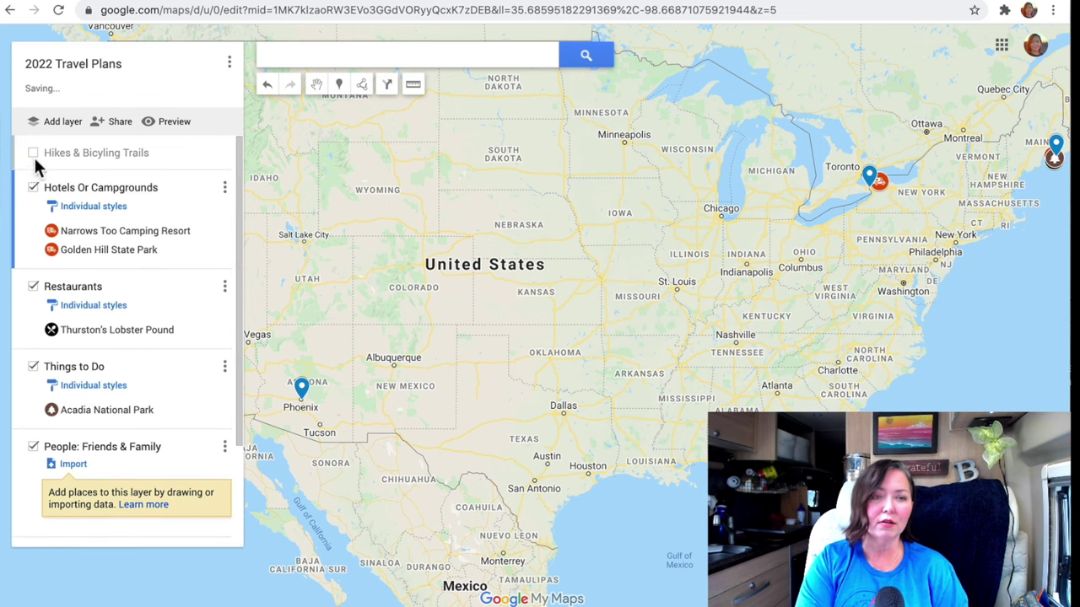
click(33, 153)
Step: Delete the empty People: Friends & Family layer from the map
scroll(156, 442, down, 3)
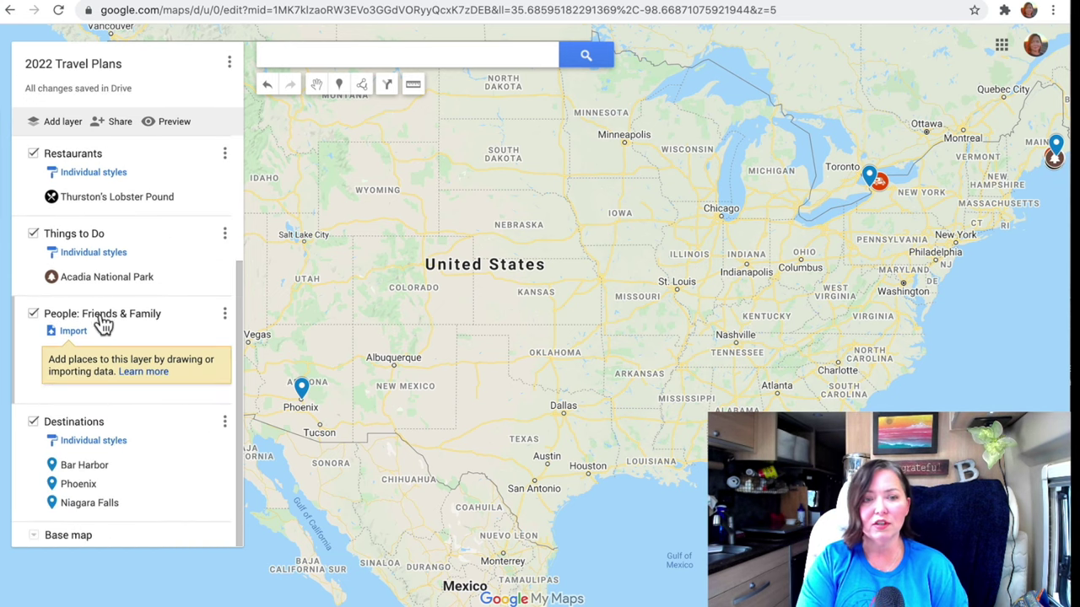
click(225, 314)
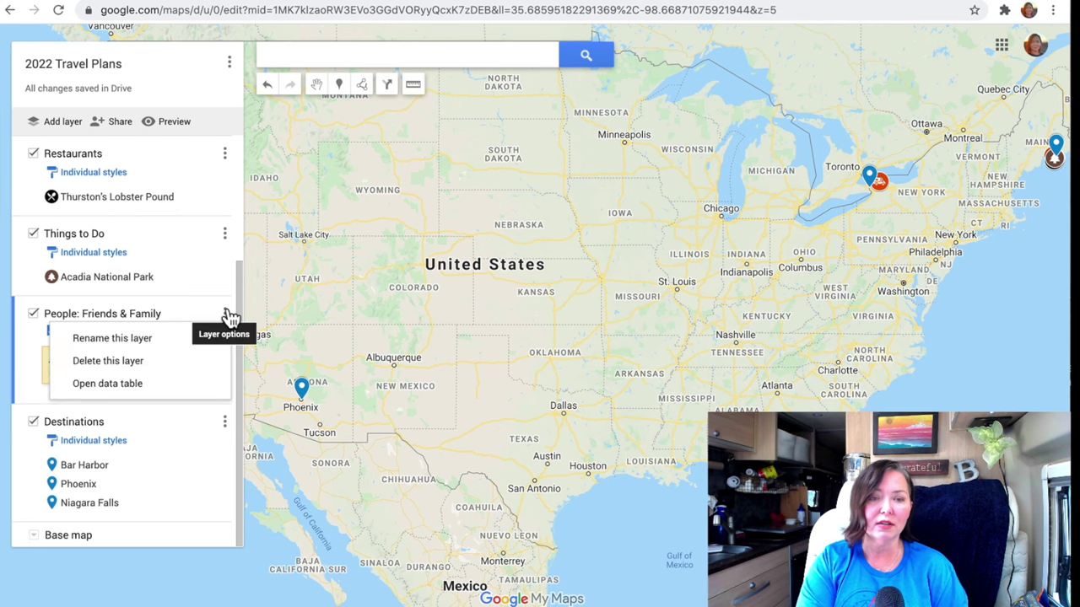
click(225, 313)
click(224, 314)
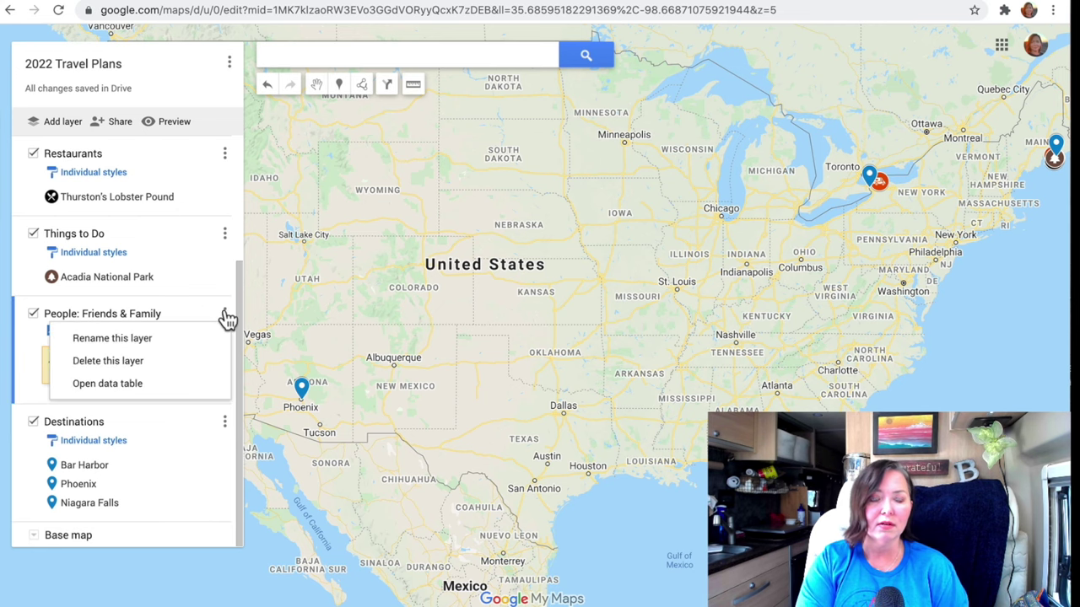
click(128, 361)
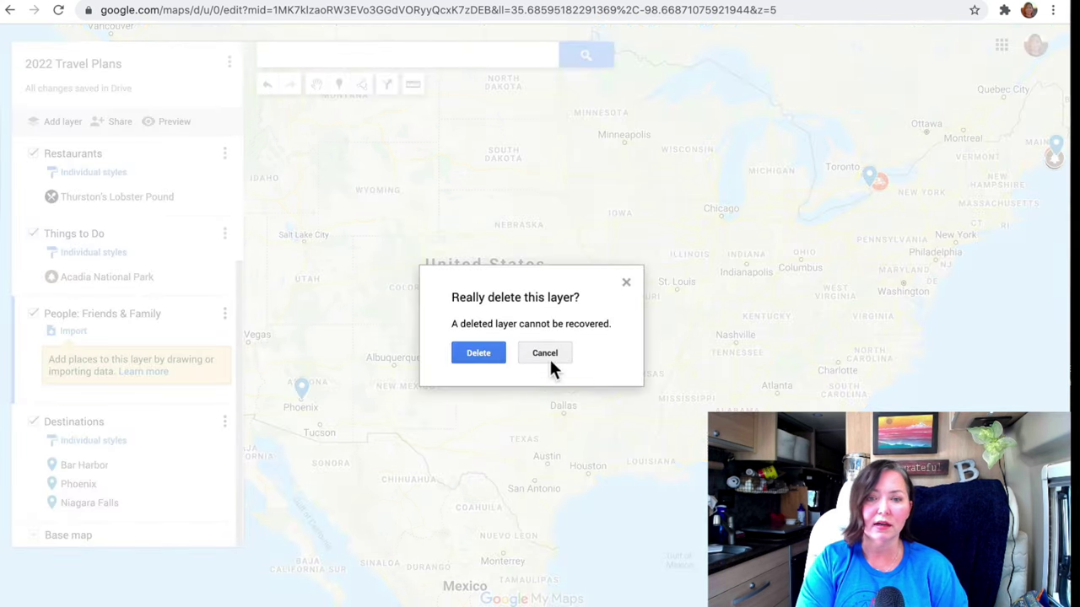
click(478, 352)
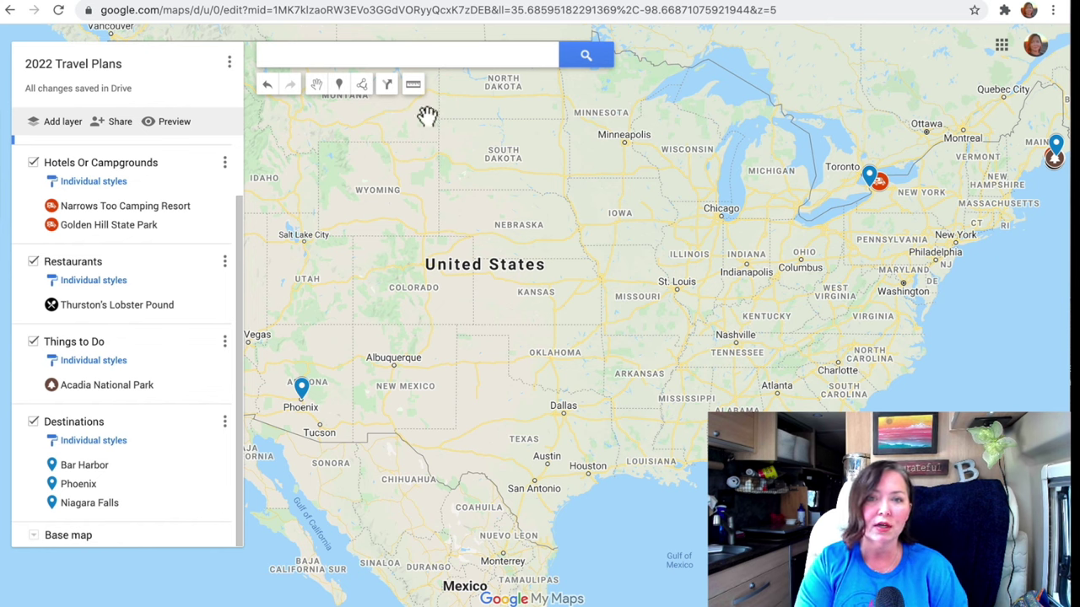
Step: Measure the straight-line distance from Phoenix through Golden Hill State Park to Acadia National Park
click(413, 85)
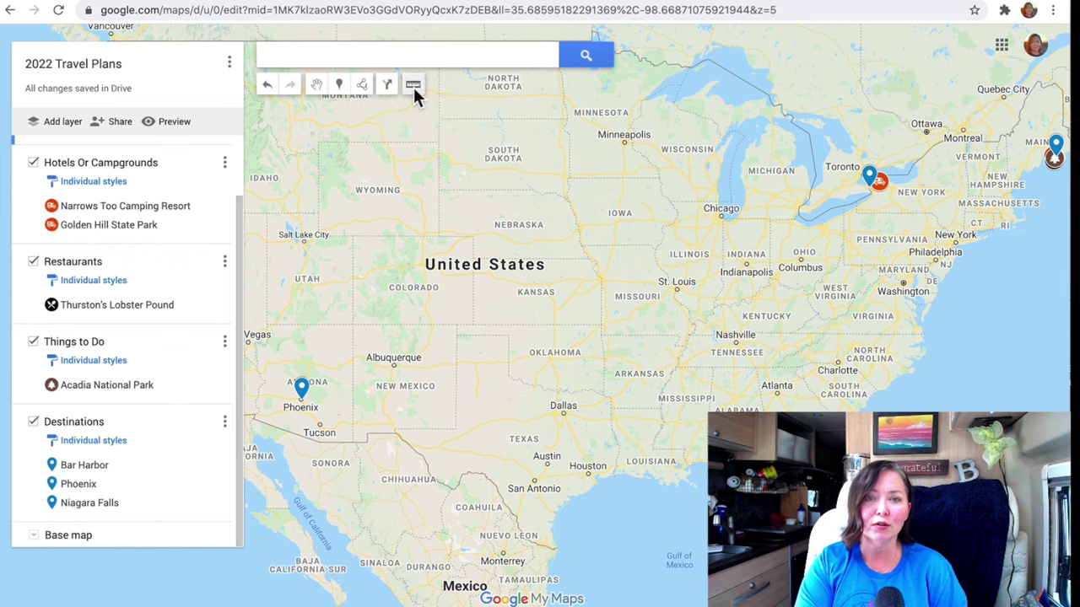
click(302, 393)
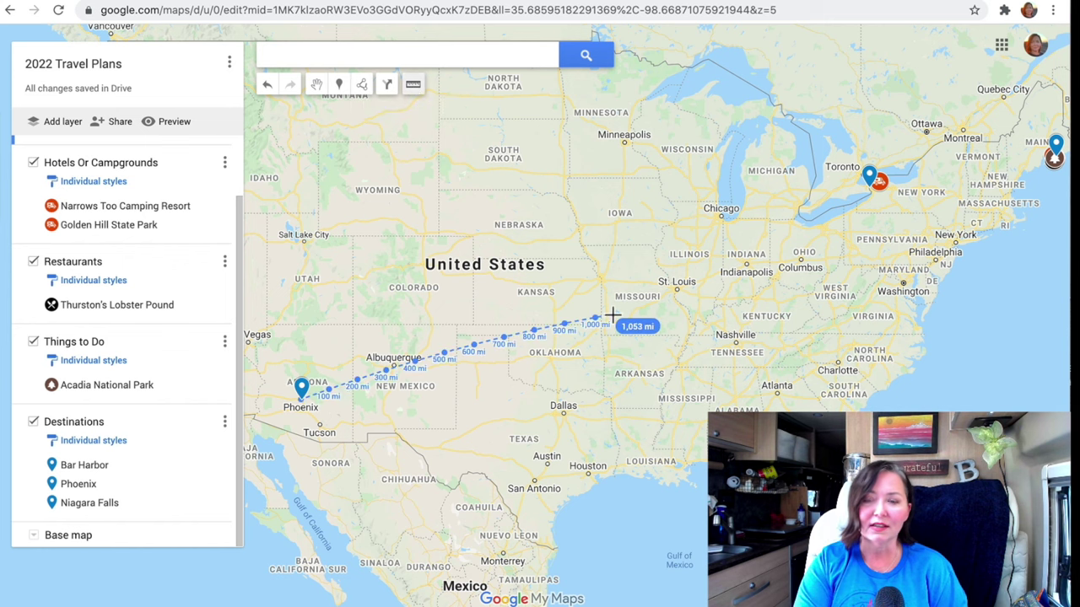
click(882, 182)
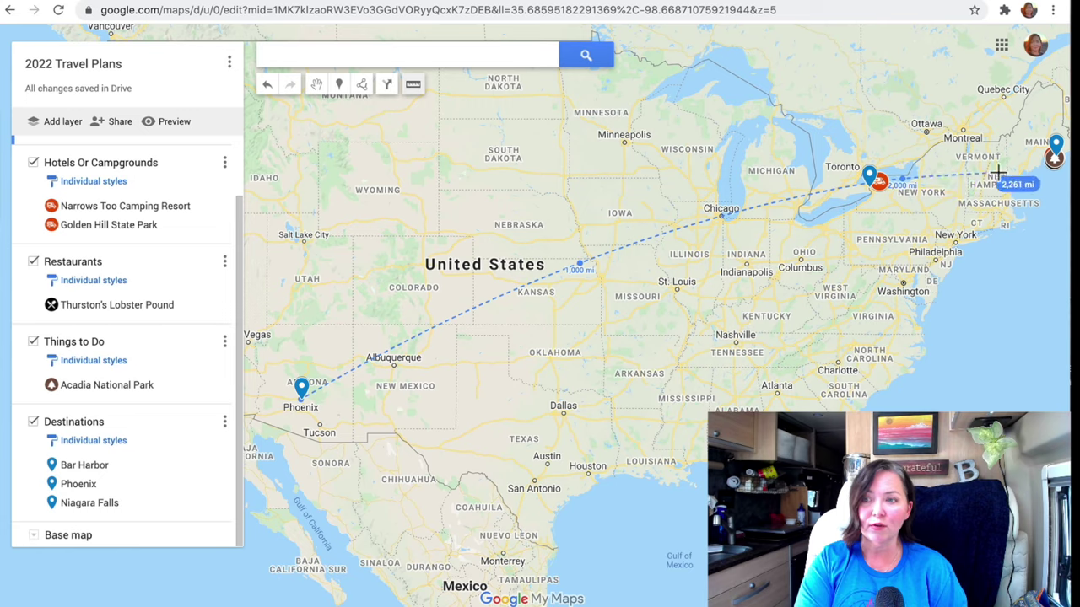
drag(1054, 156, 901, 161)
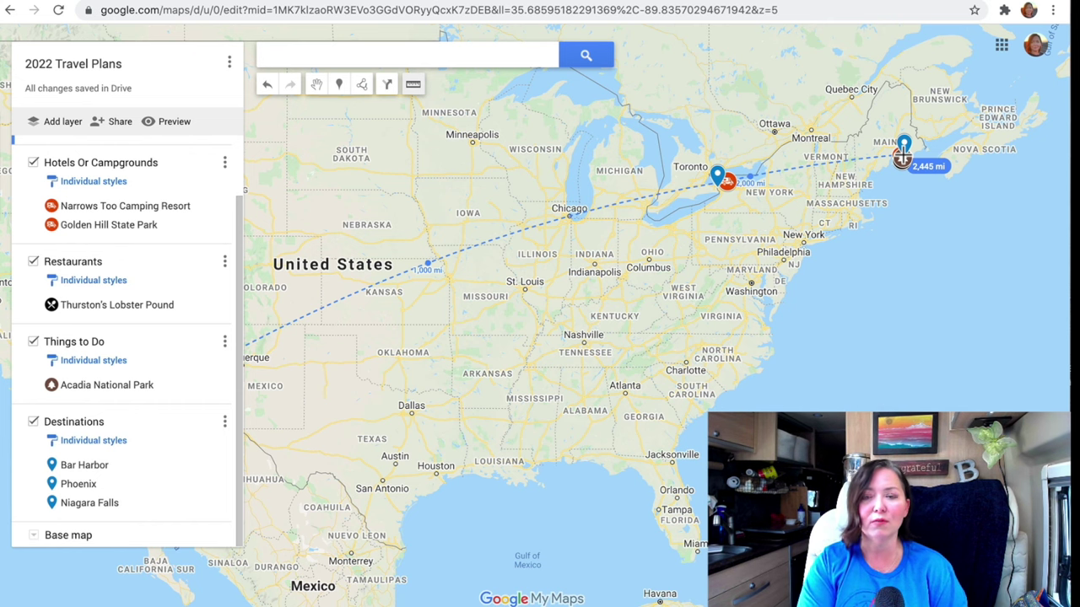
Step: Measure a multi-leg path from Niagara Falls to inland Maine, down off the coast and across to Nova Scotia
scroll(902, 157, up, 1)
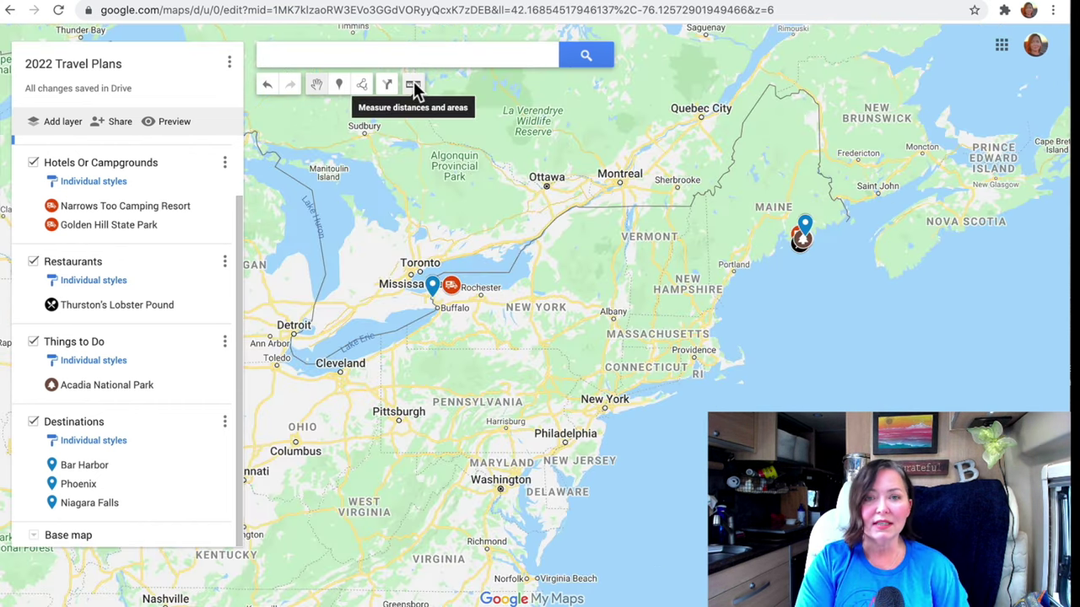
click(413, 83)
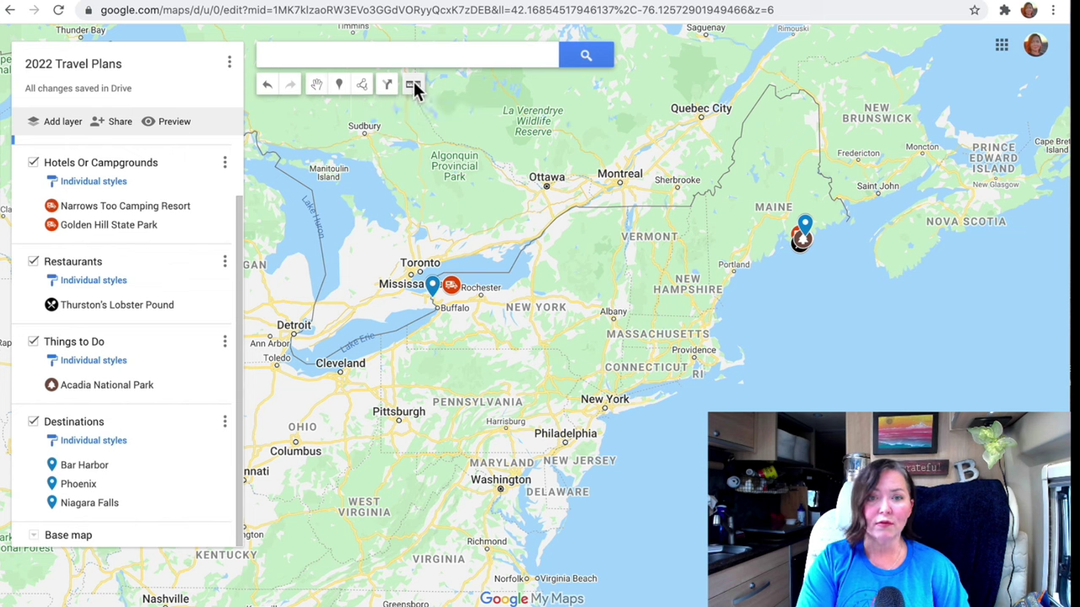
click(433, 287)
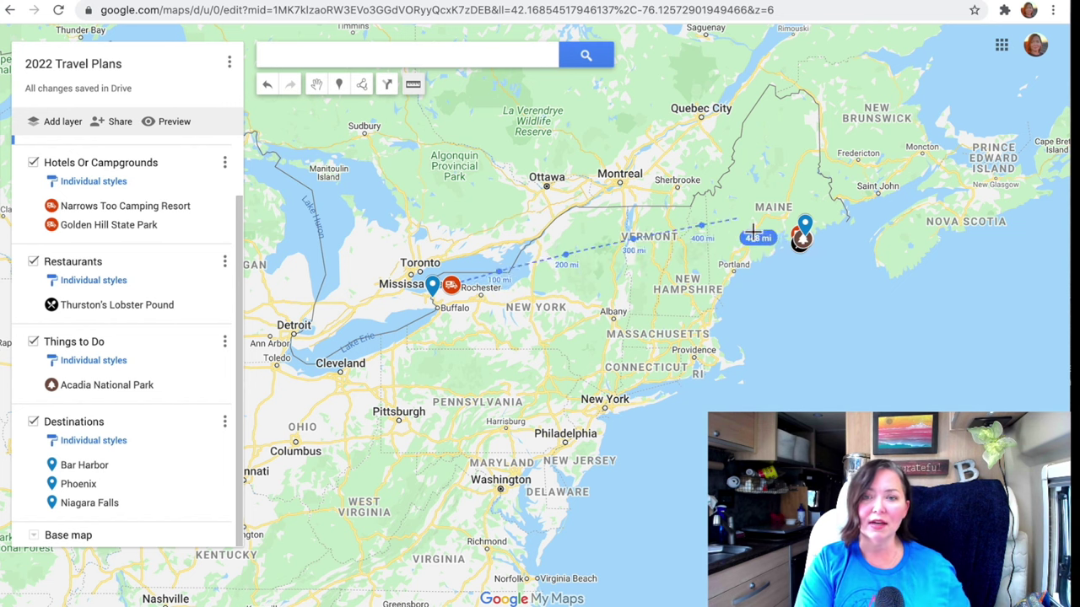
click(762, 196)
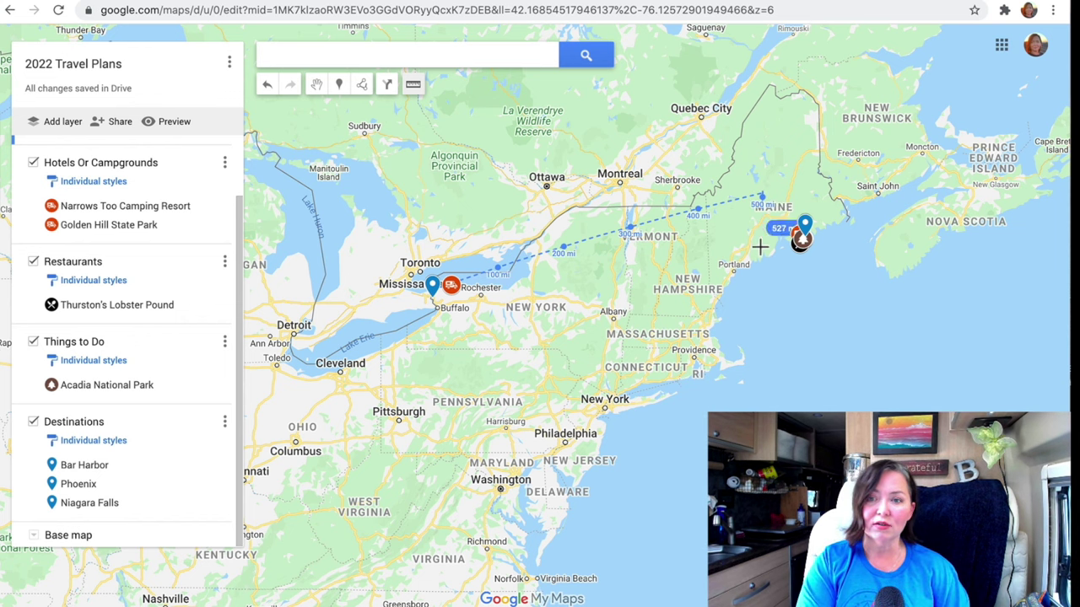
click(760, 295)
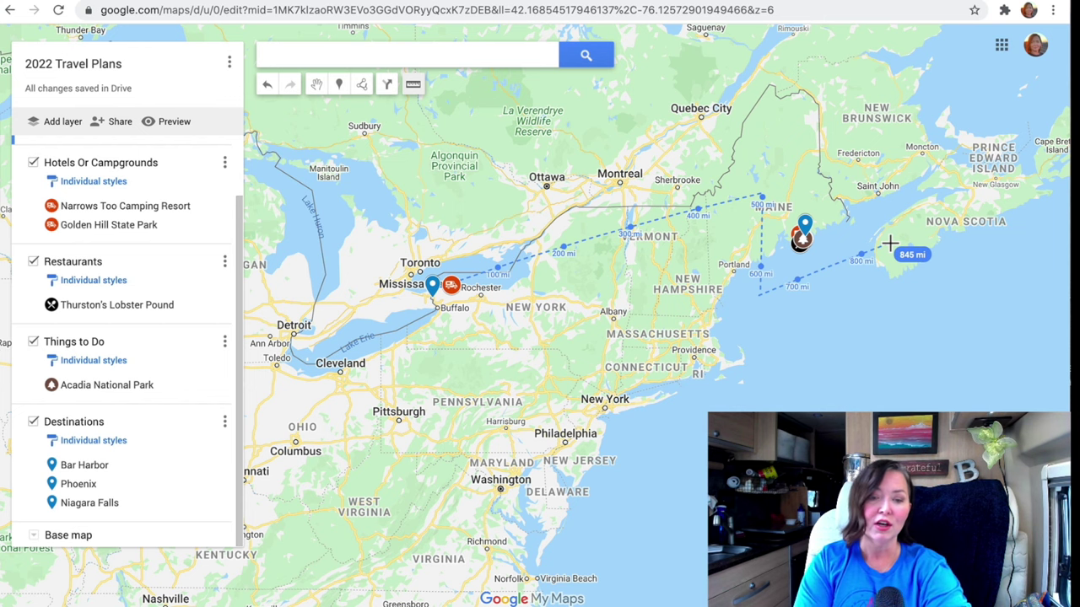
click(890, 243)
Step: Measure a short path from north of Montreal down to northern Vermont, and clear the measurement
click(412, 84)
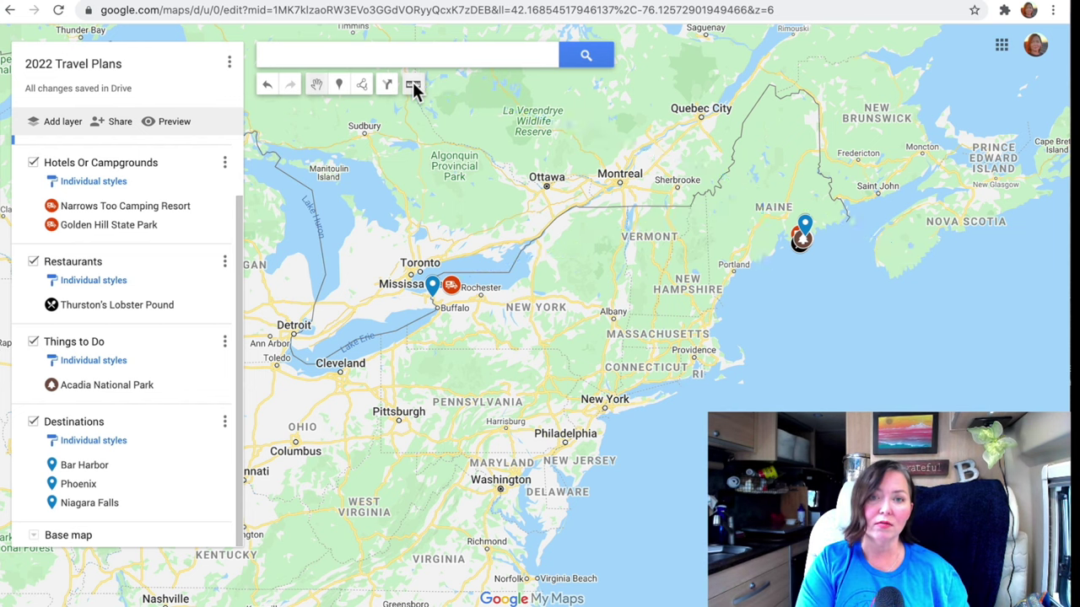
click(628, 105)
click(625, 205)
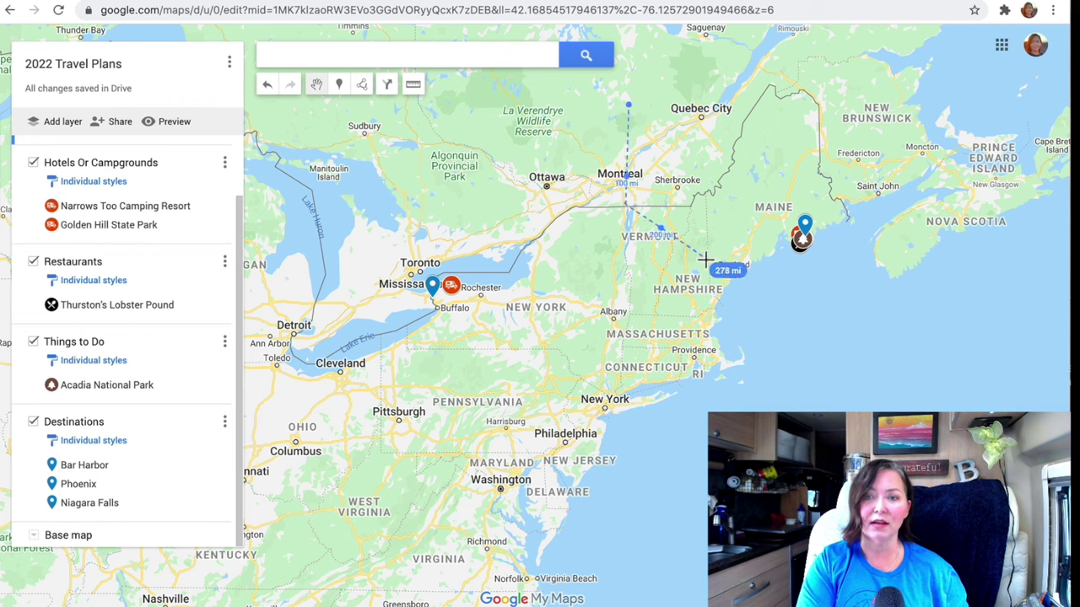
key(Escape)
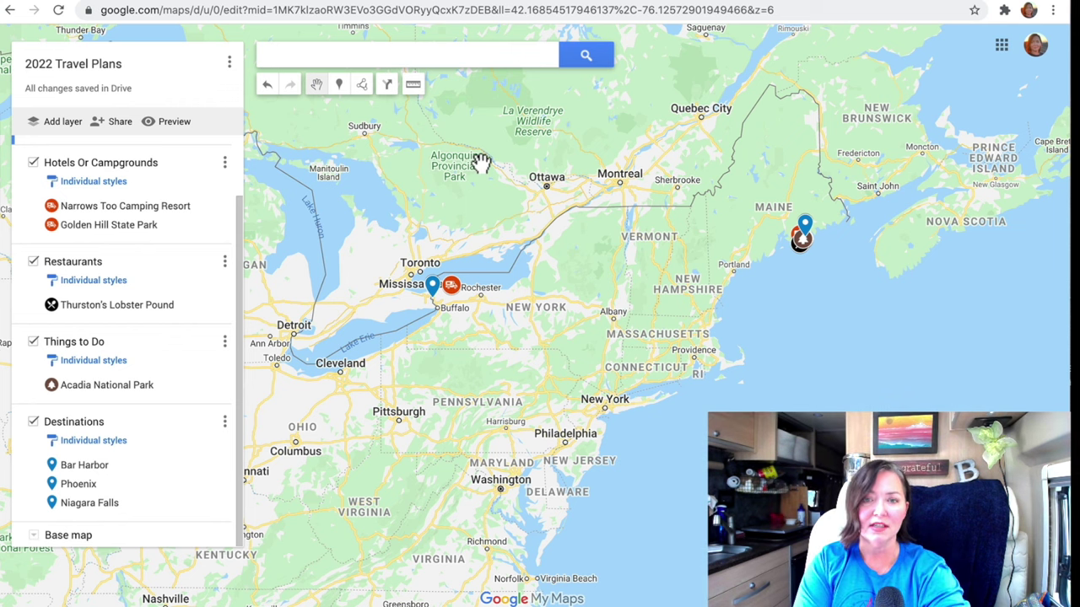
Step: Measure a multi-leg path from Bar Harbor west across Mt Desert Island, south past Southwest Harbor to Thurston's Lobster Pound
drag(519, 182, 625, 196)
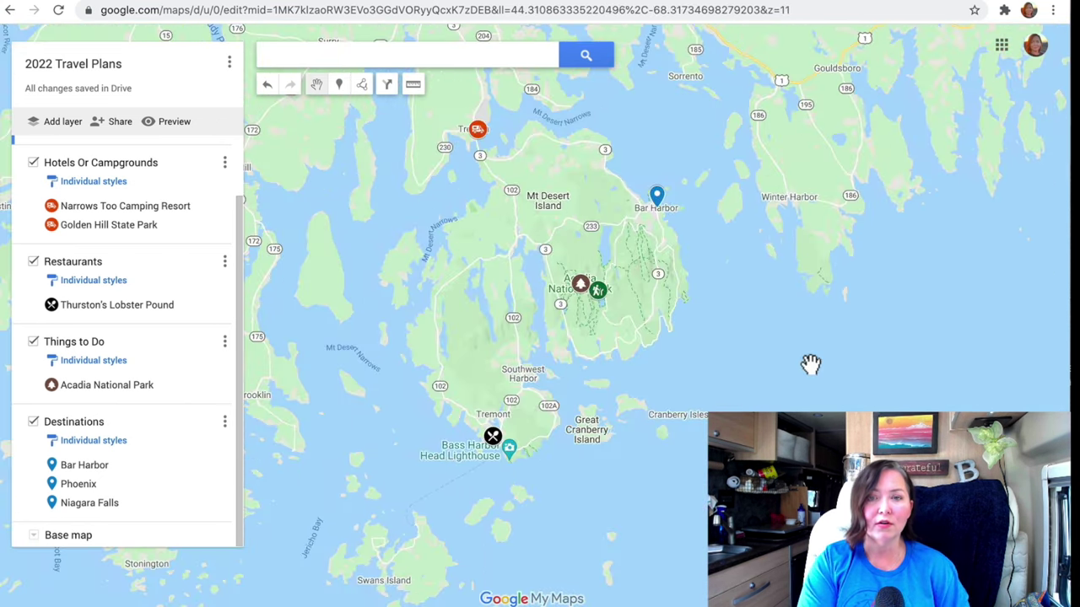
scroll(810, 366, up, 2)
drag(696, 314, 904, 321)
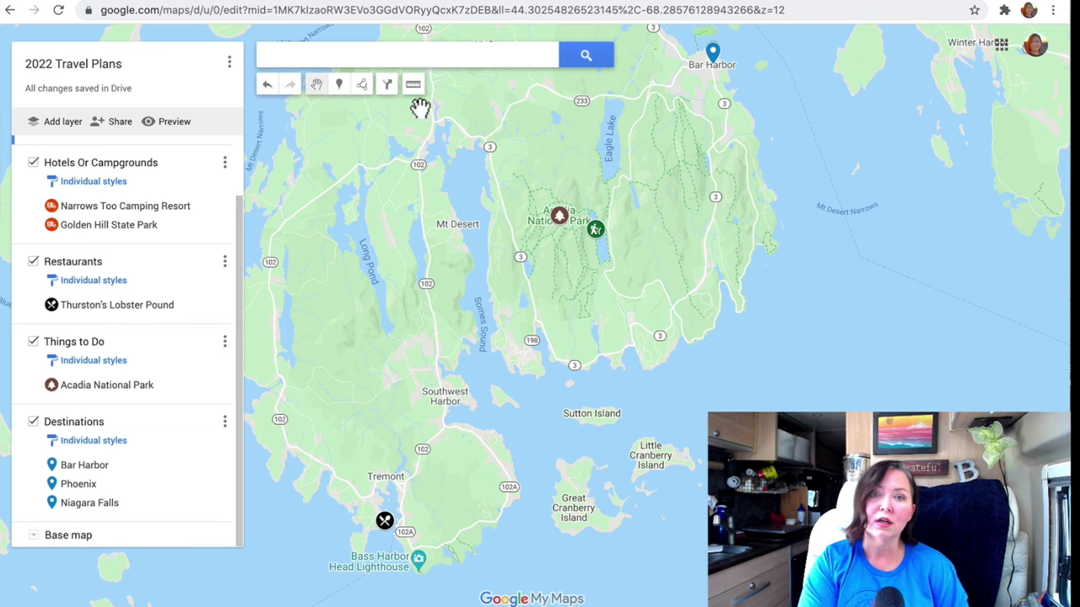
drag(712, 64, 711, 149)
click(712, 144)
click(385, 599)
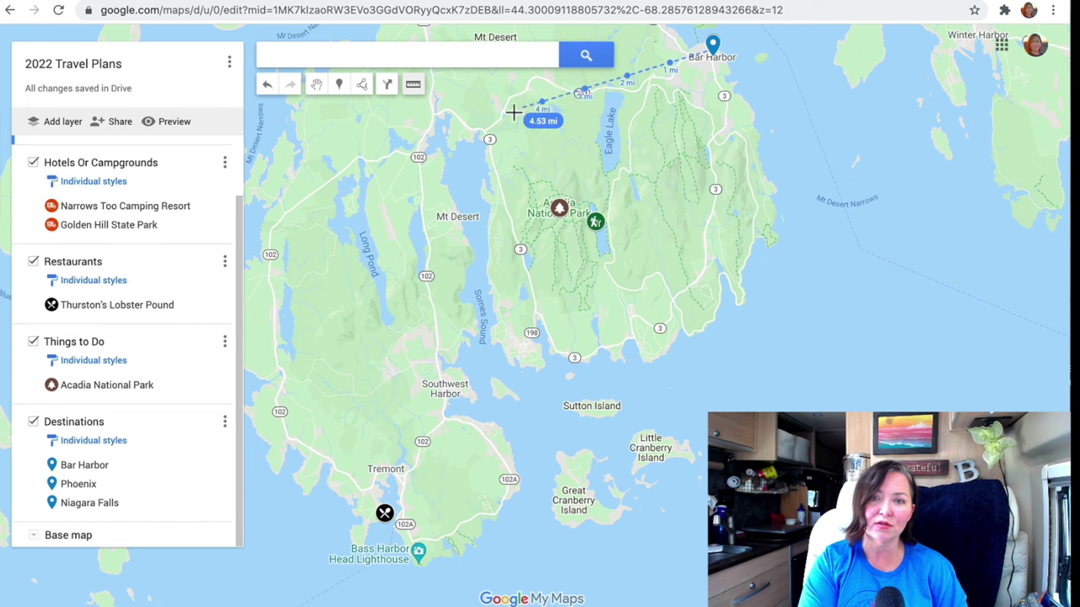
click(416, 155)
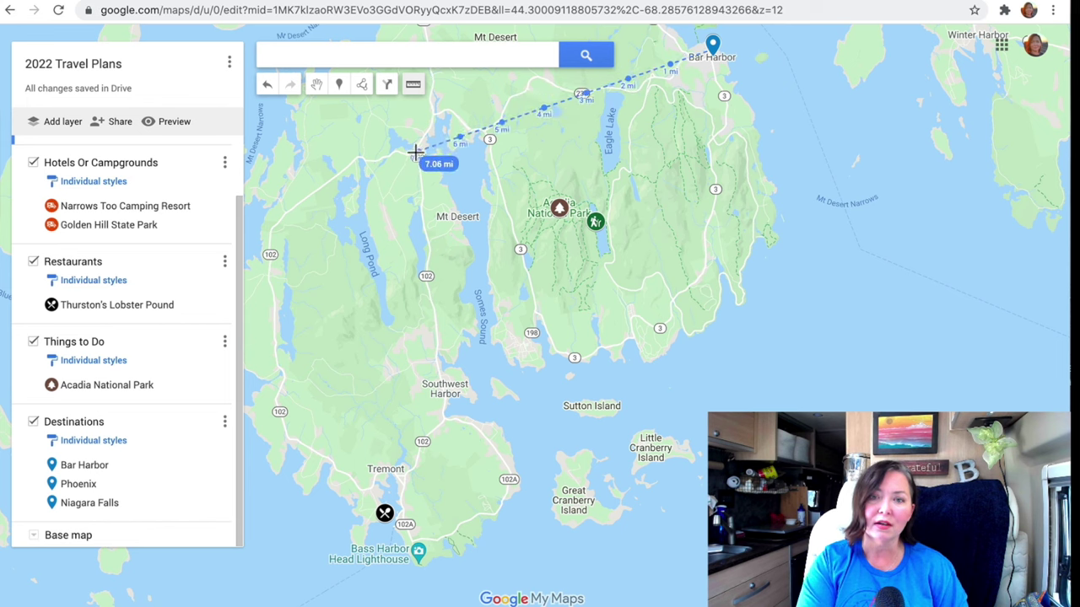
click(445, 418)
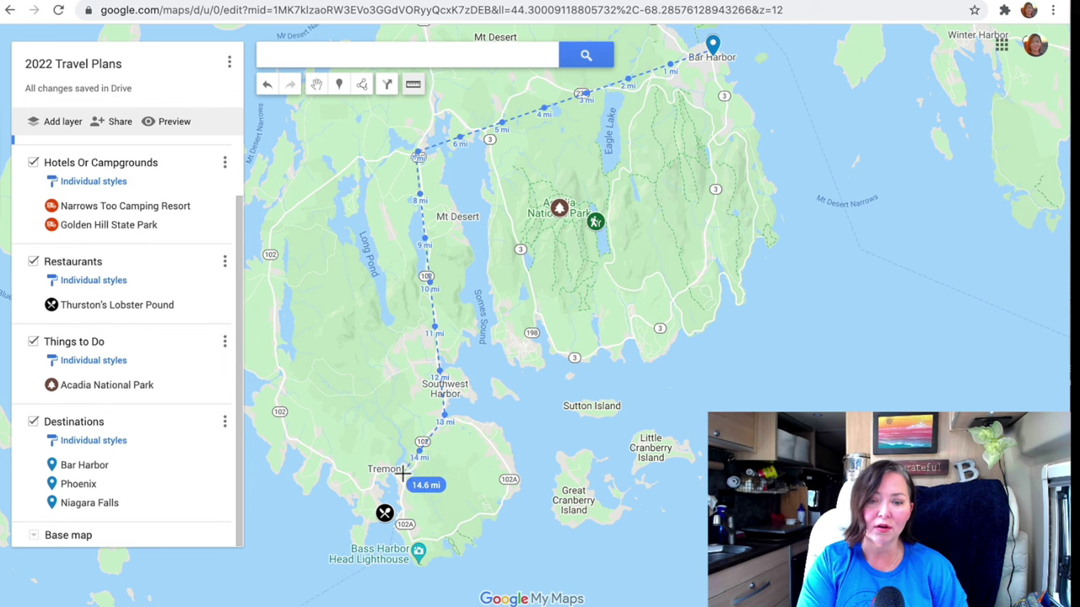
double_click(383, 514)
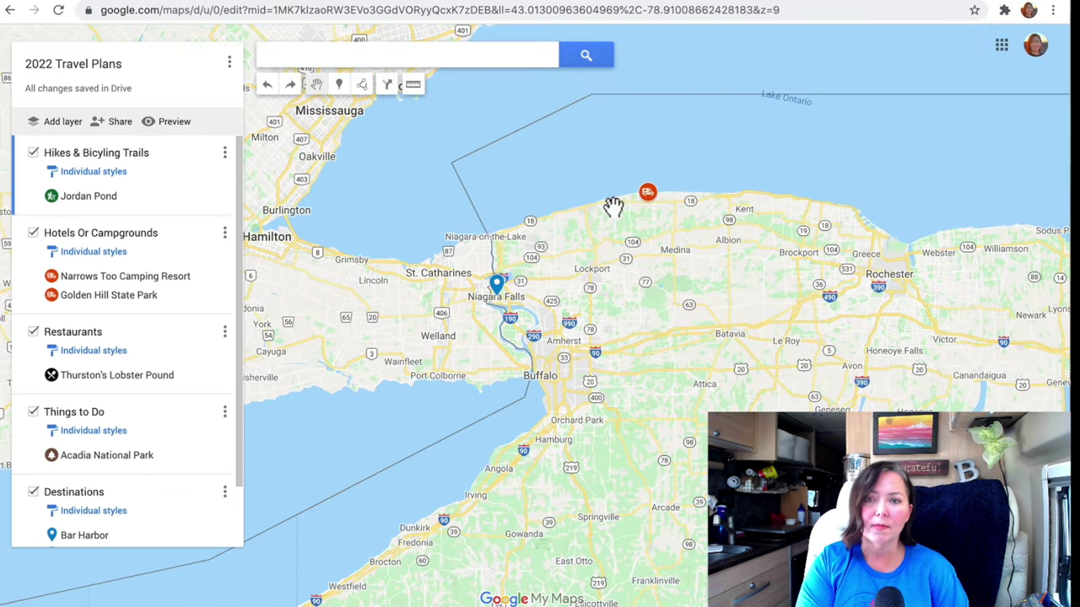
Step: Add a marker at Niagara-on-the-Lake in the Hikes & Bicyling Trails layer and name it "Niagra on the Lake"
scroll(615, 210, up, 2)
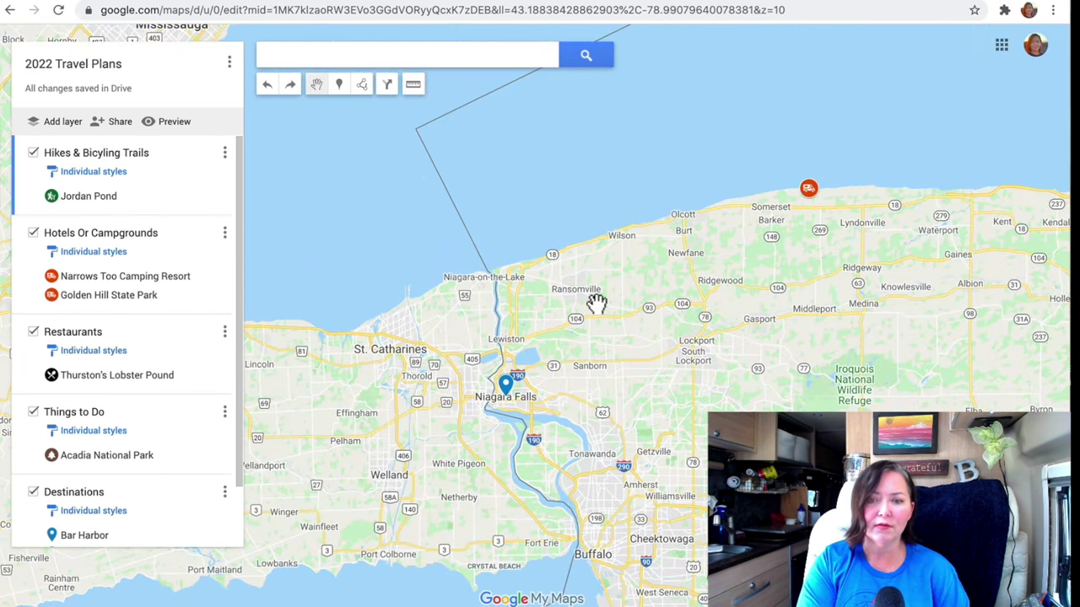
drag(597, 302, 594, 290)
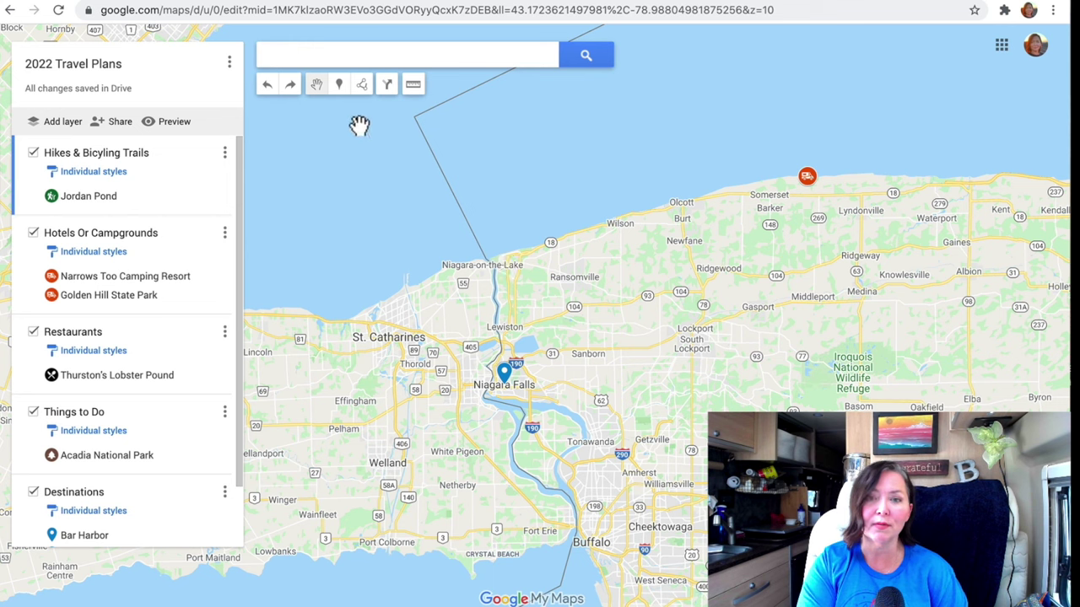
click(340, 87)
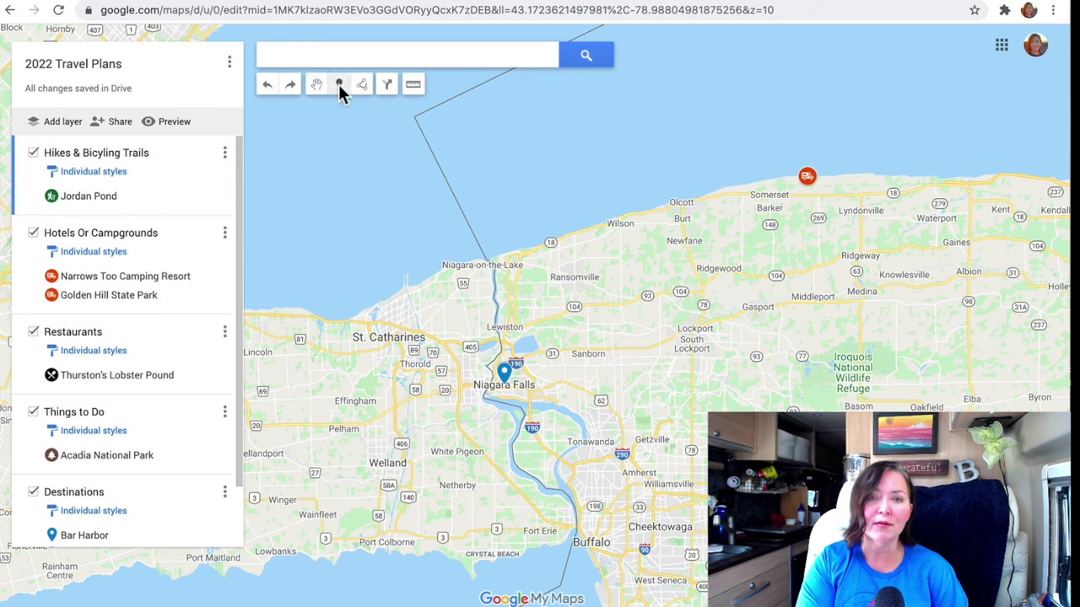
click(505, 262)
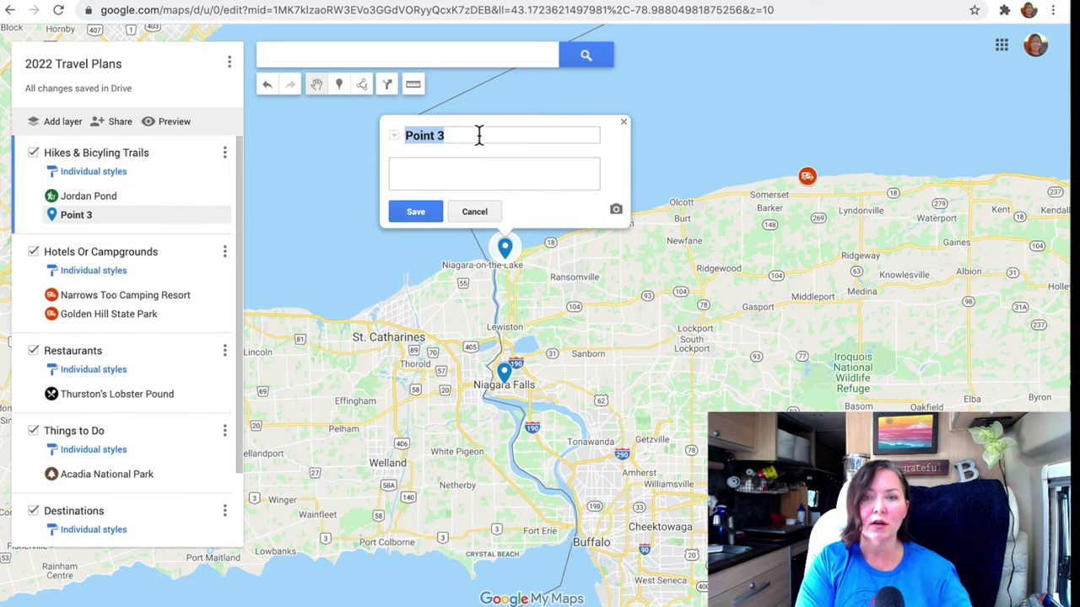
text(Niagra on the Lake)
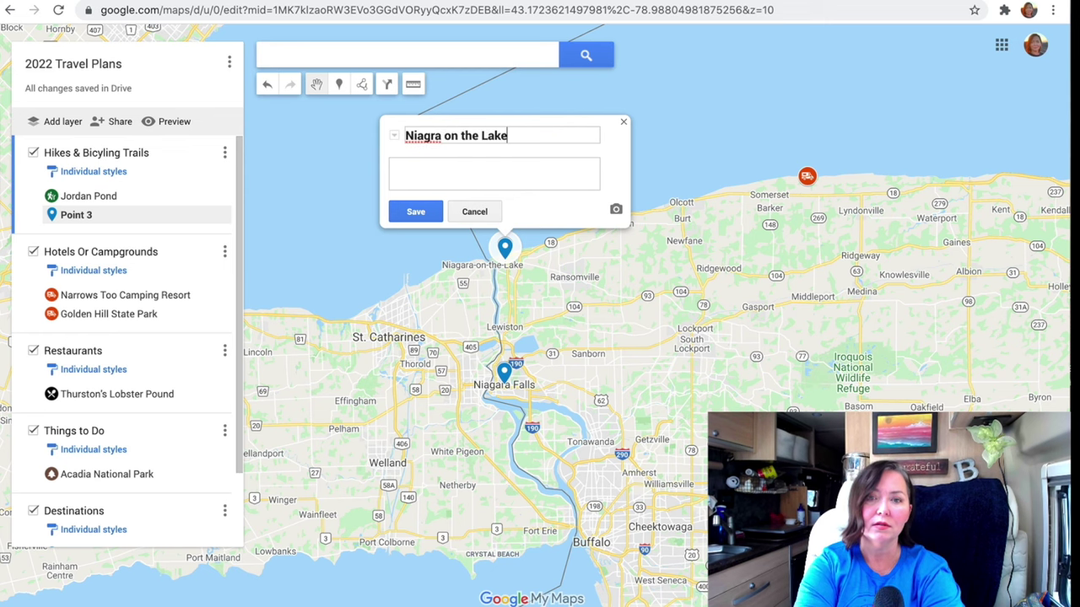
click(422, 215)
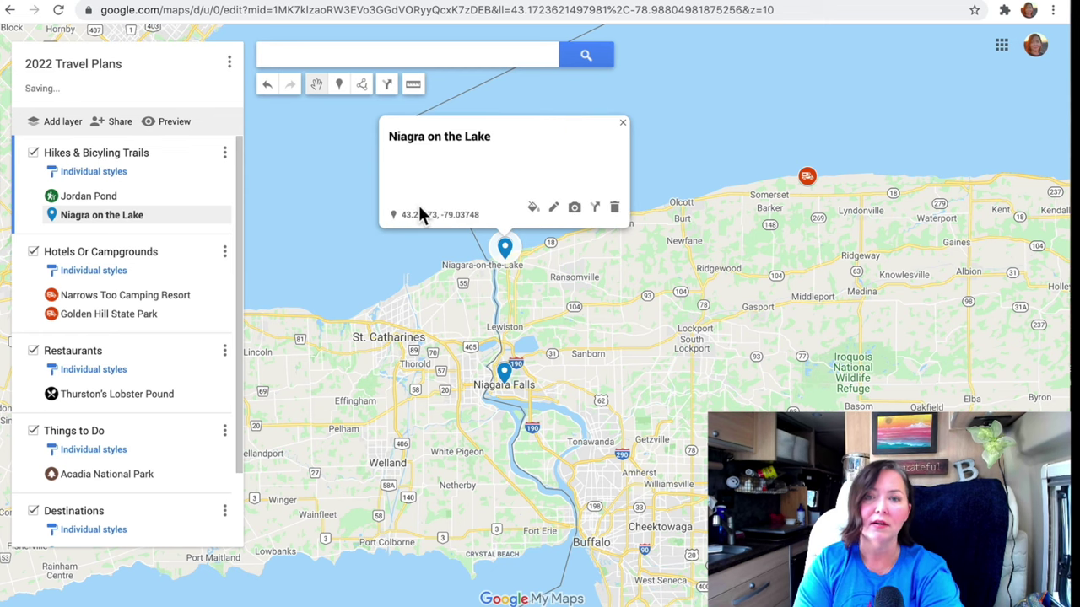
click(622, 126)
click(321, 87)
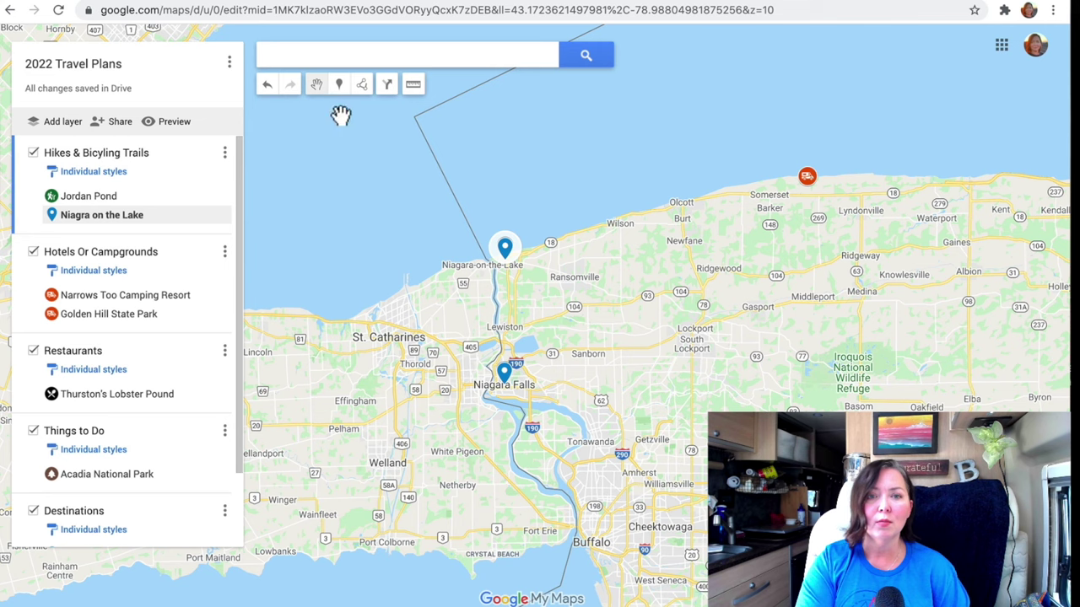
drag(477, 332, 429, 286)
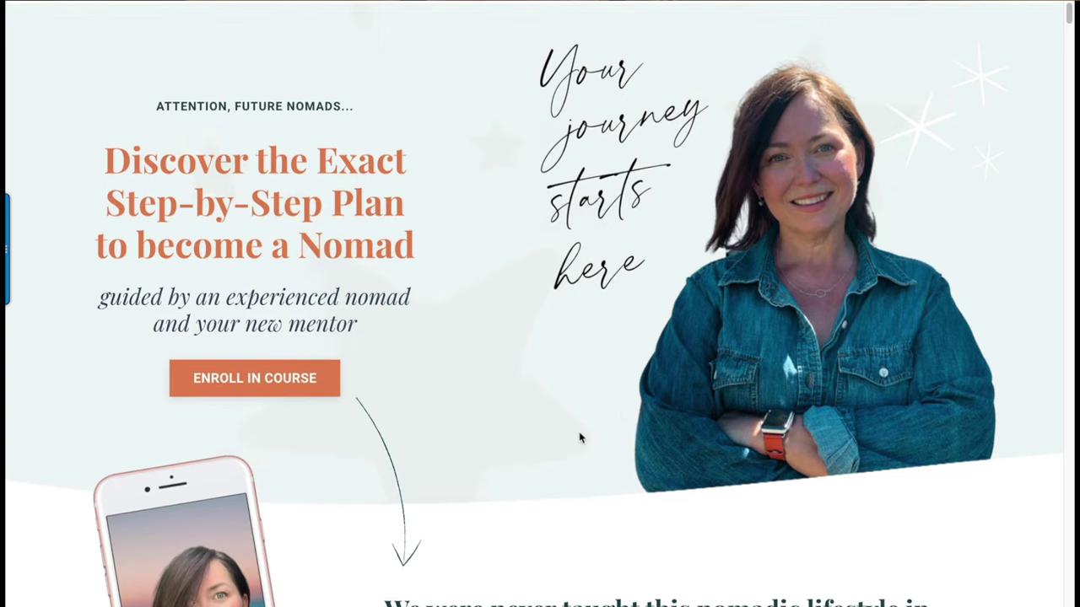
Step: Read through the Nomad Mentorship Bootcamp course page, from its introduction to the module descriptions
scroll(580, 437, down, 3)
scroll(579, 437, down, 5)
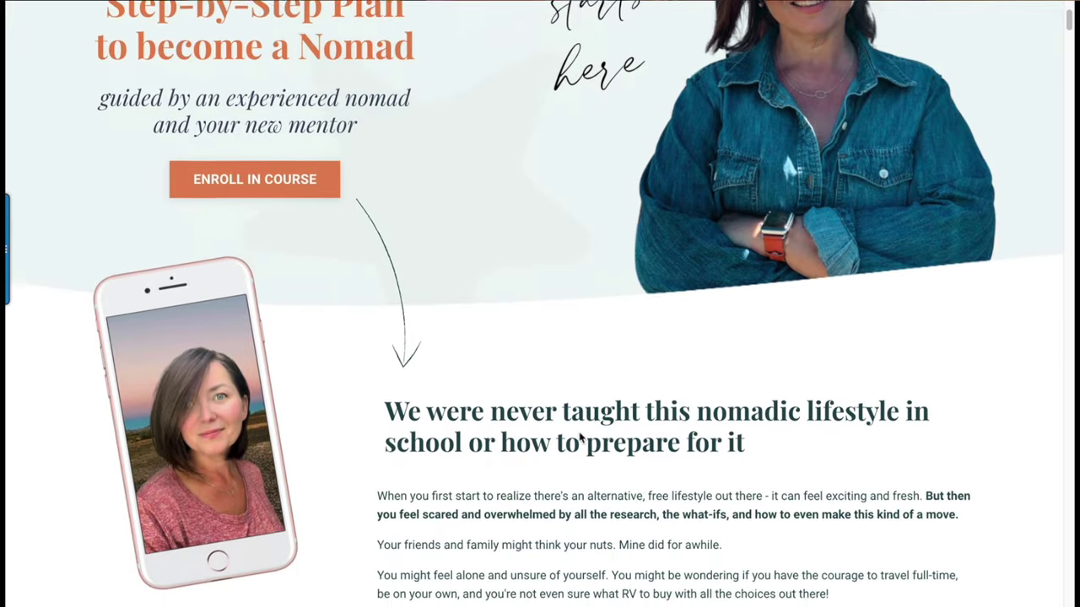
scroll(580, 437, down, 1)
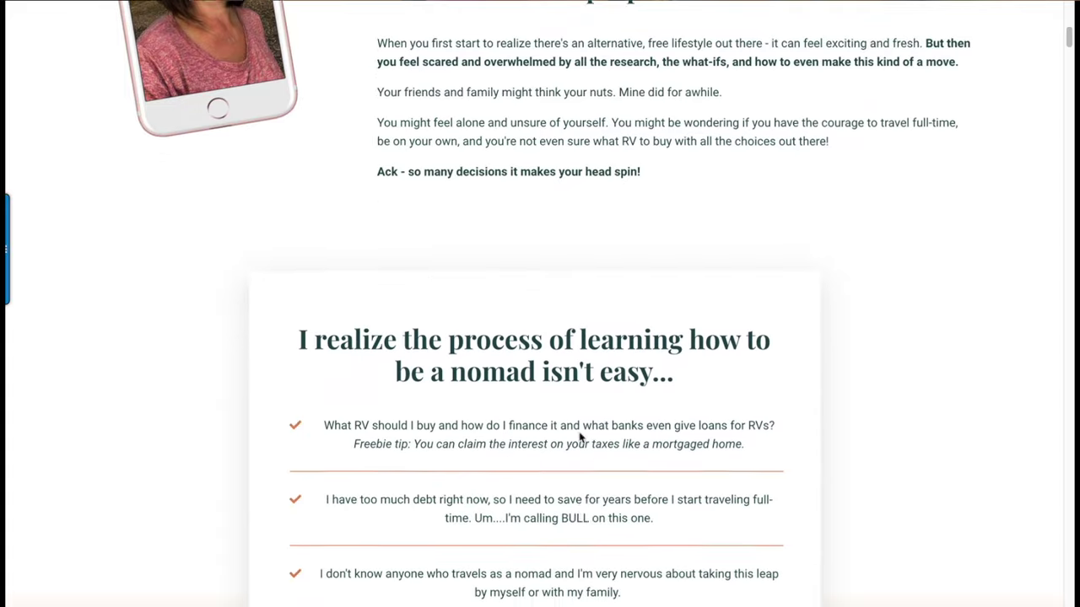
scroll(581, 436, down, 5)
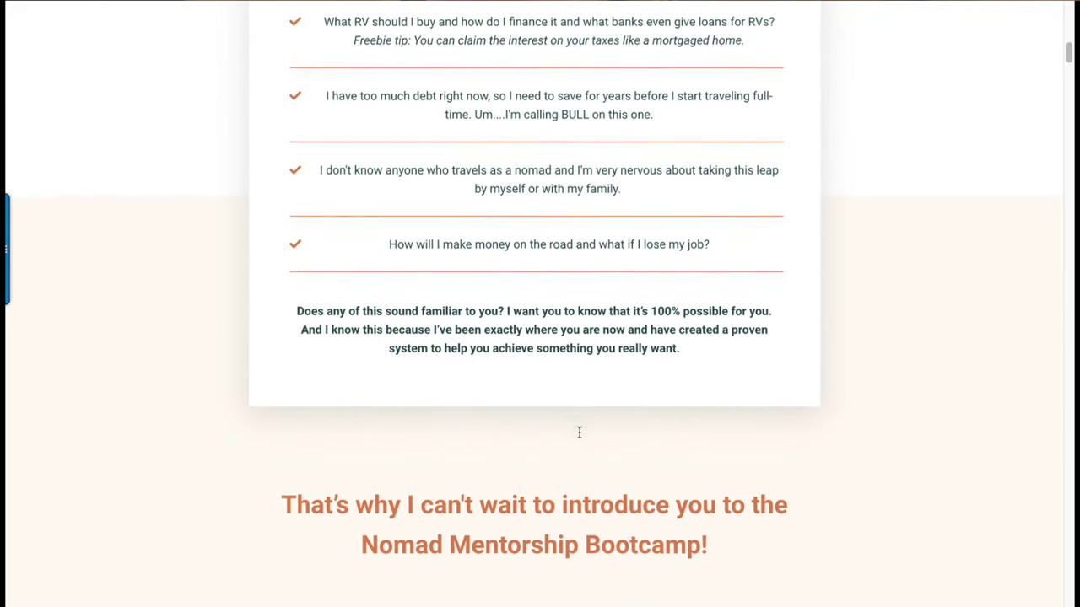
scroll(580, 436, down, 4)
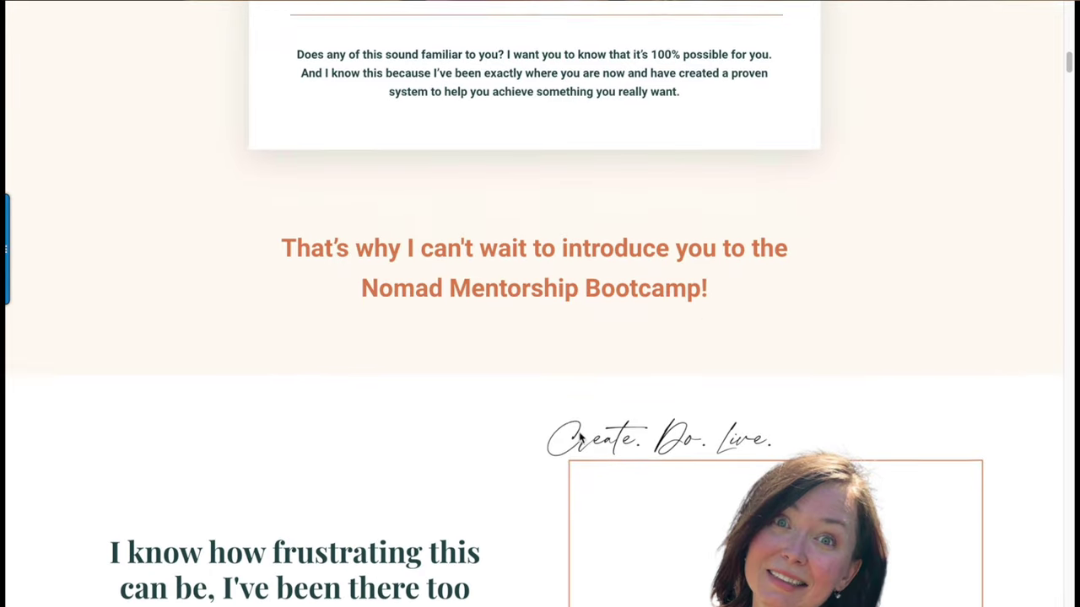
scroll(580, 437, down, 6)
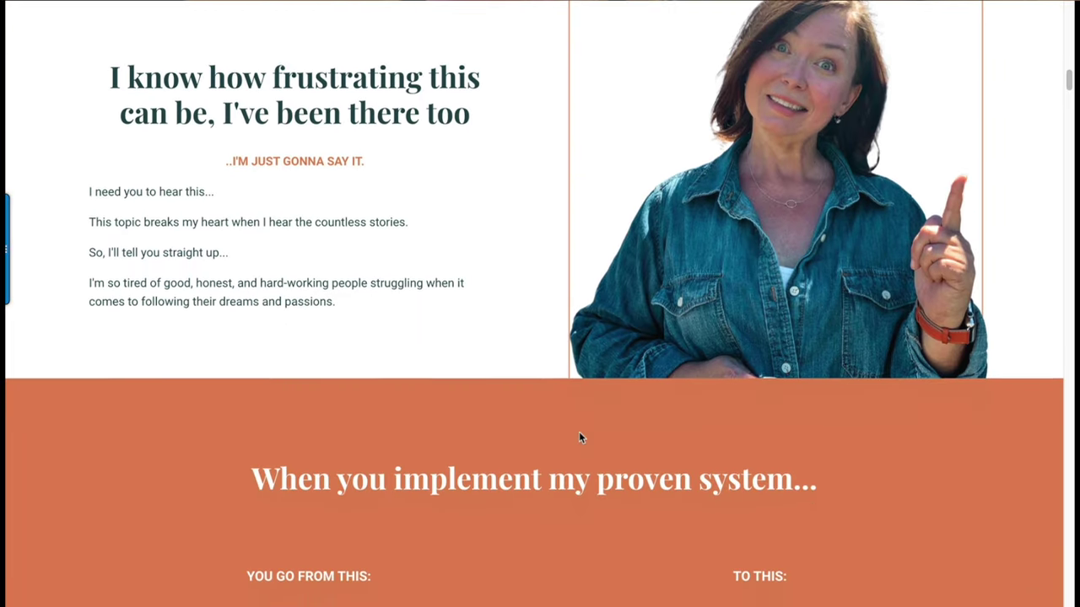
scroll(579, 437, down, 6)
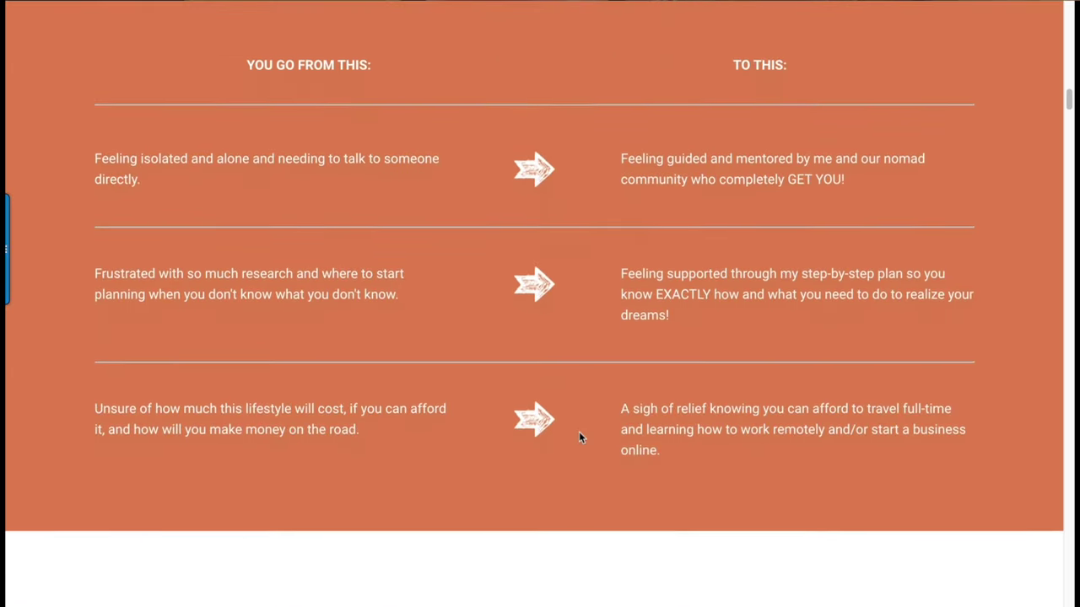
scroll(580, 437, down, 6)
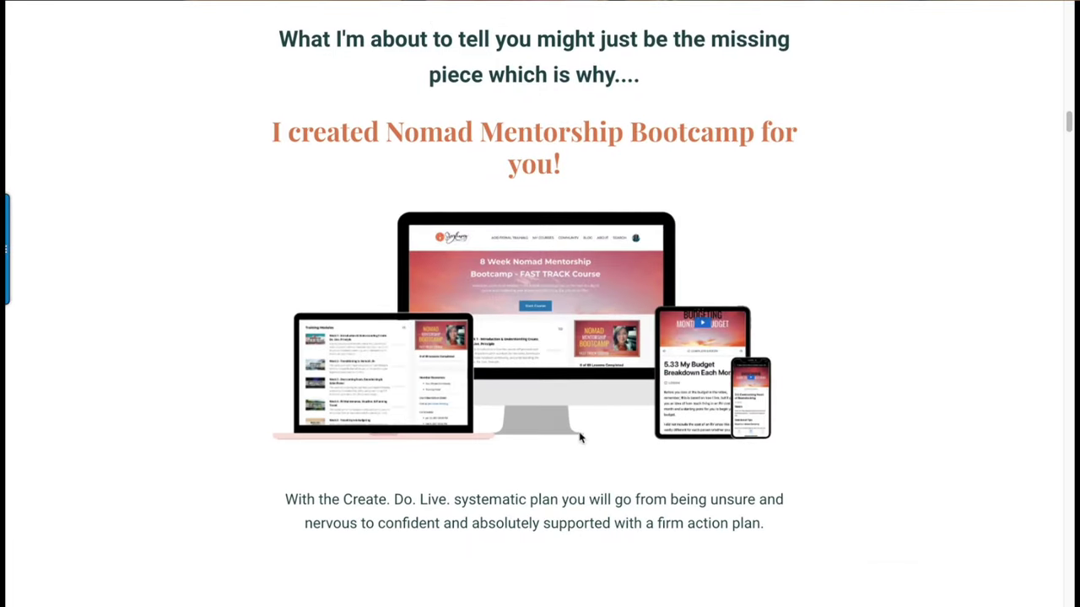
scroll(580, 437, down, 7)
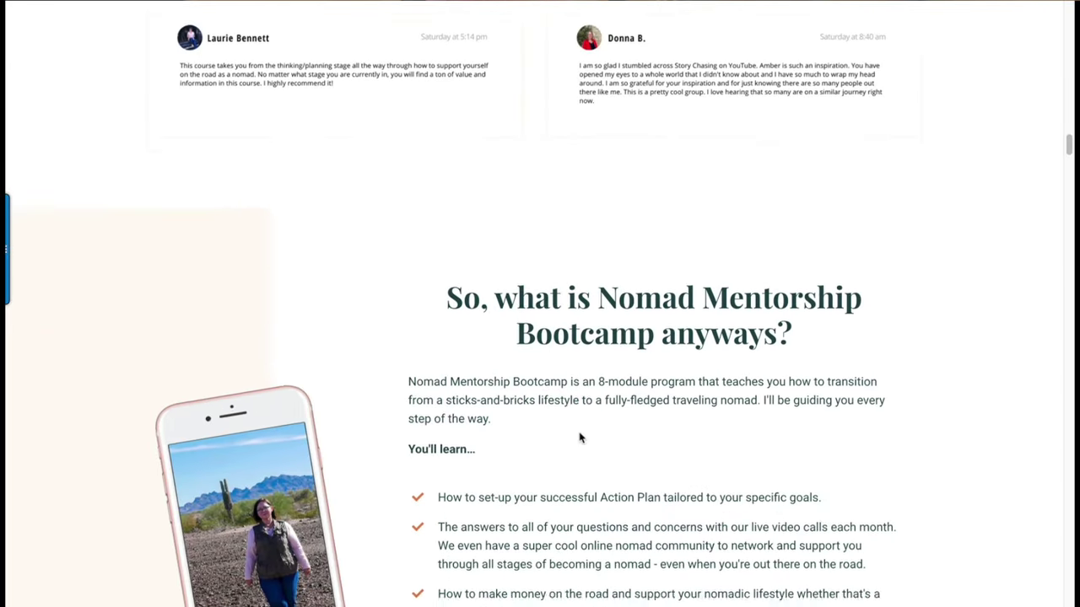
scroll(579, 437, down, 7)
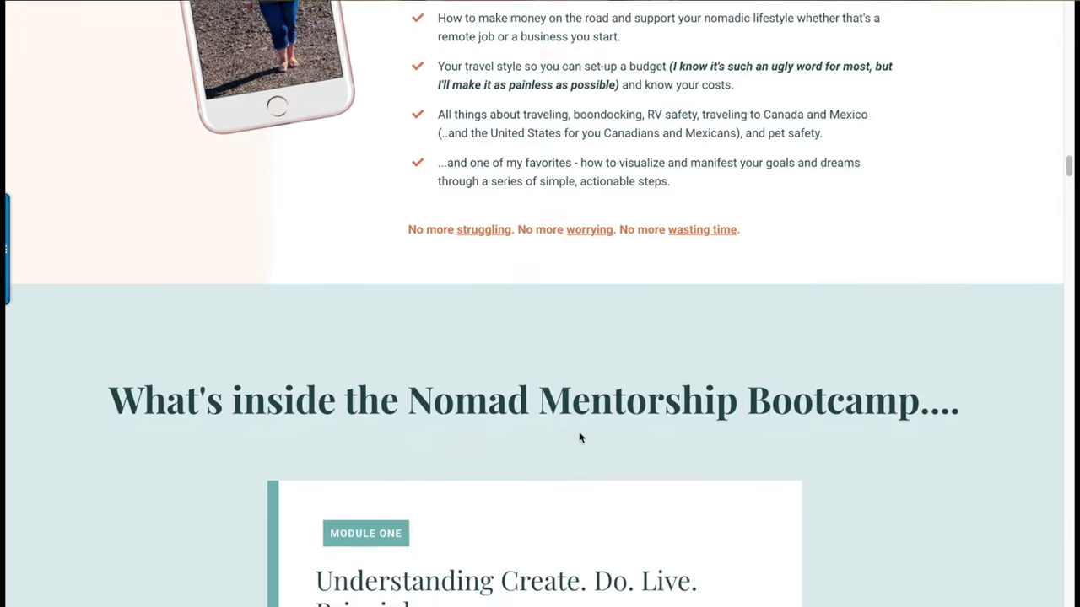
scroll(579, 437, down, 10)
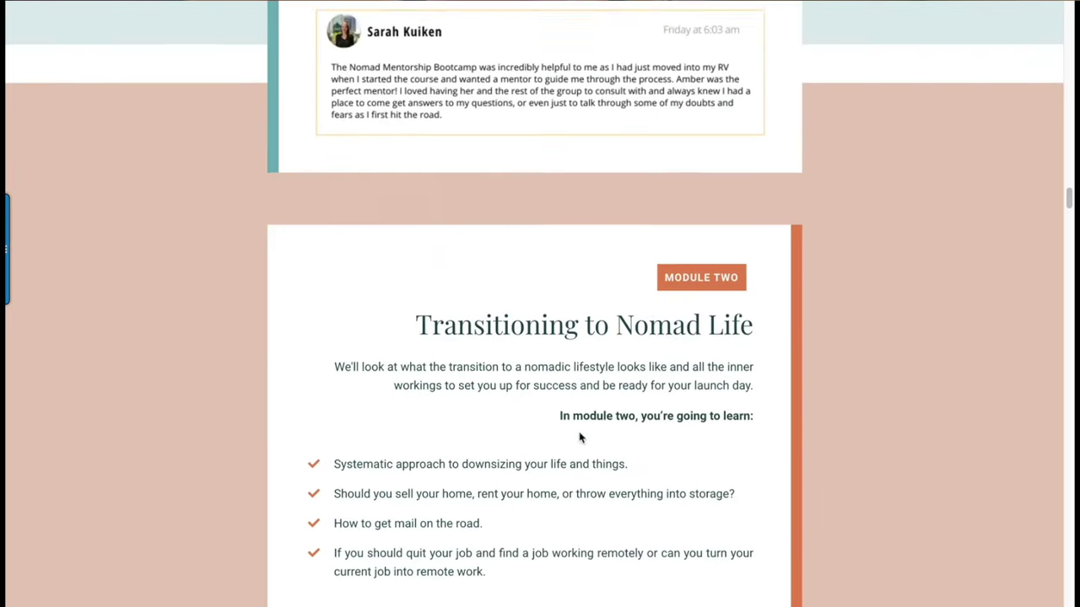
scroll(580, 433, down, 8)
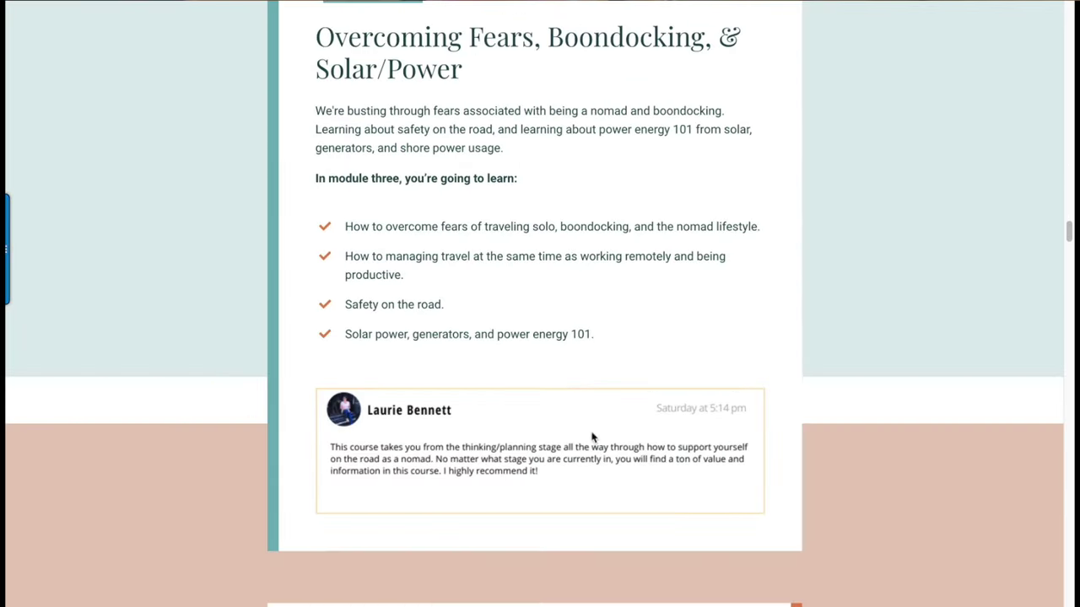
scroll(864, 458, down, 5)
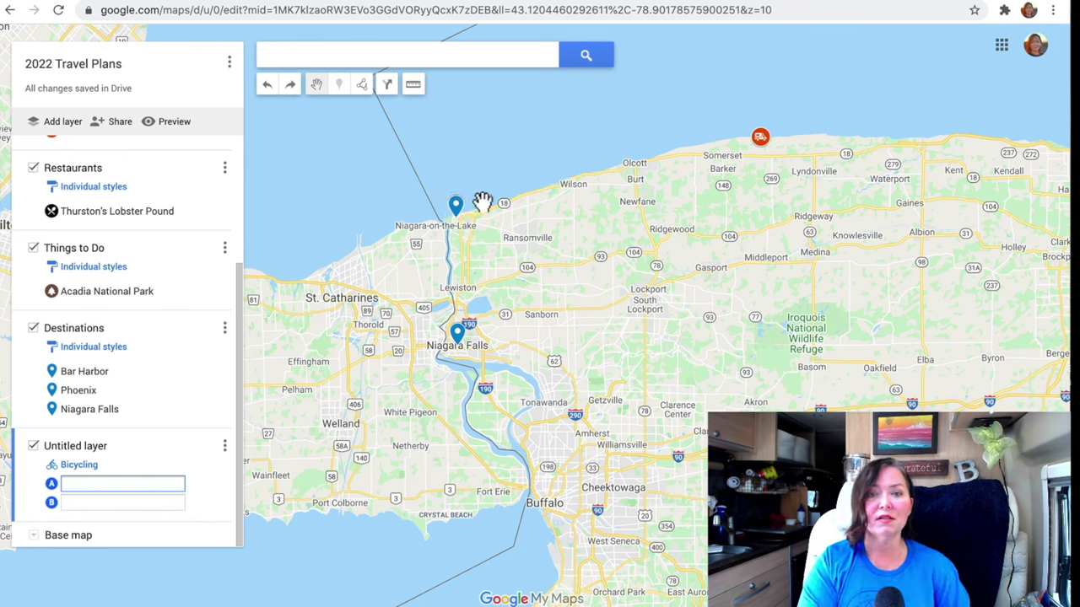
Step: Trace a biking route along the Lake Ontario shore from Niagra on the Lake to Golden Hill State Park
click(362, 88)
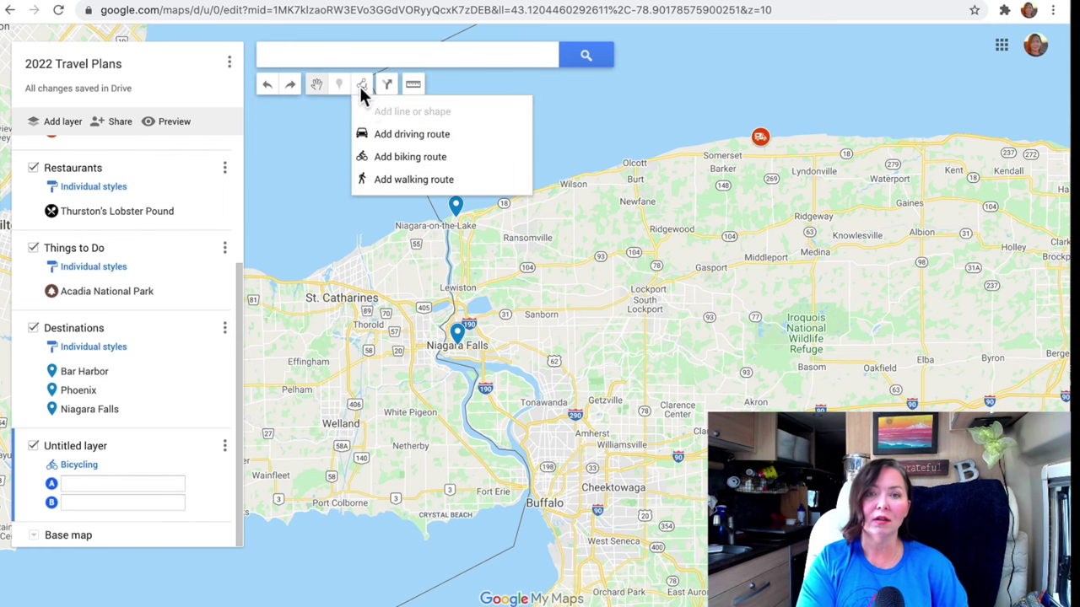
click(402, 157)
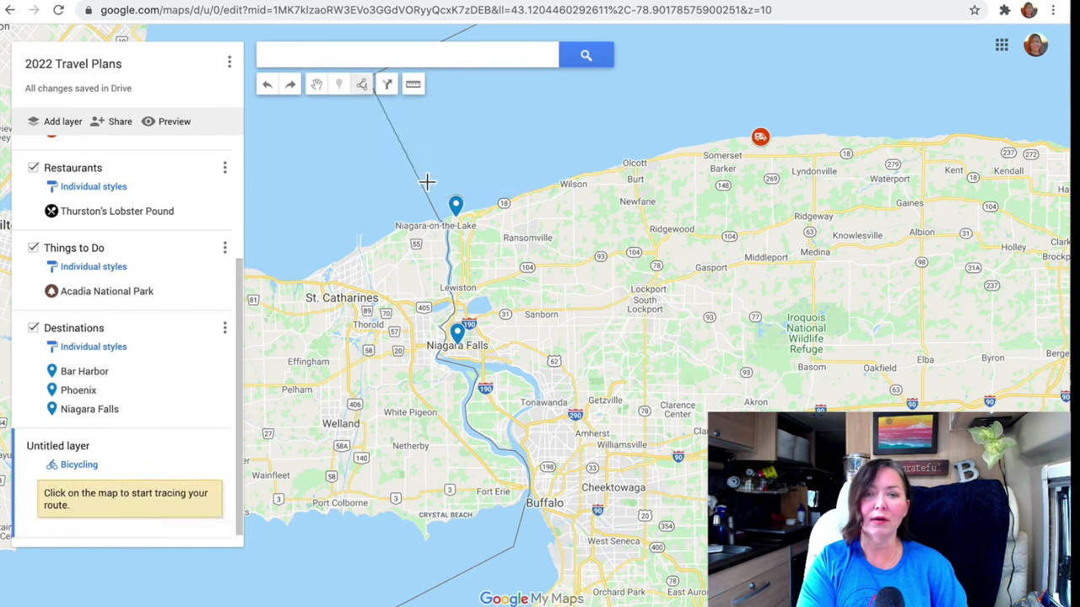
click(459, 216)
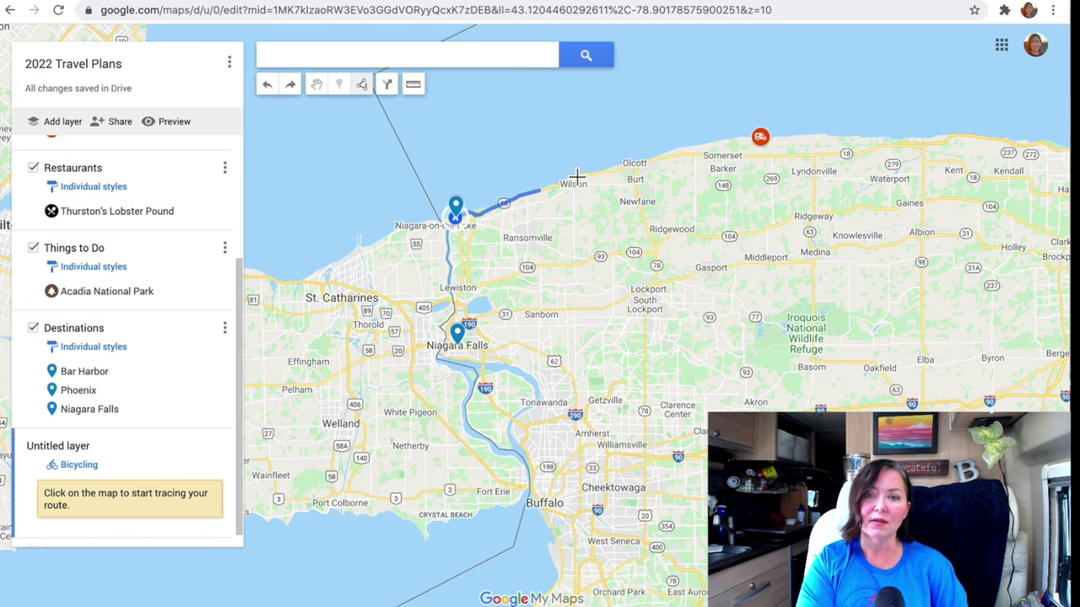
click(605, 170)
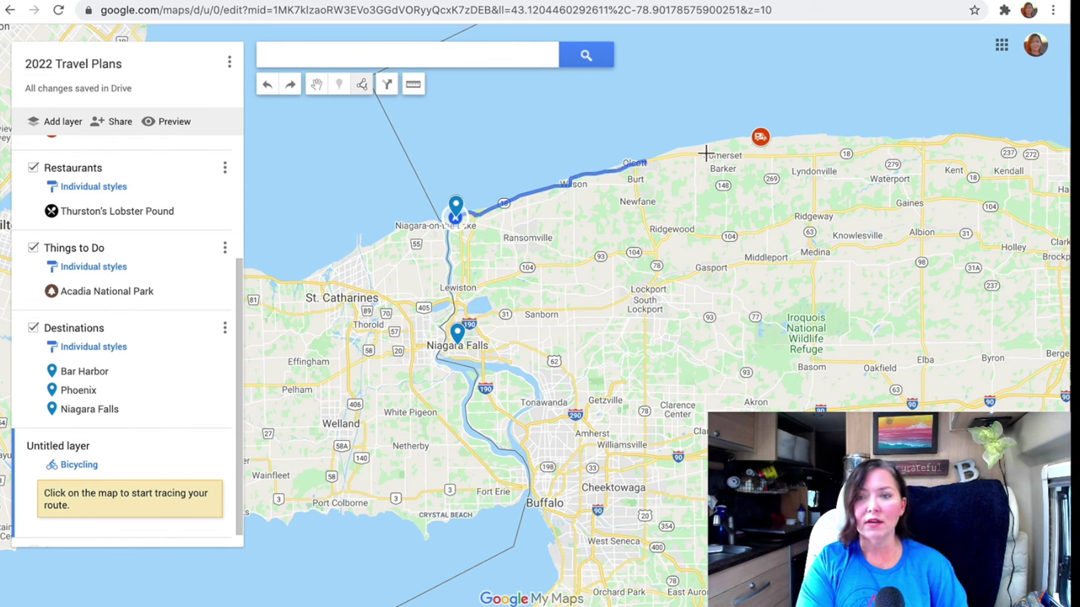
click(761, 142)
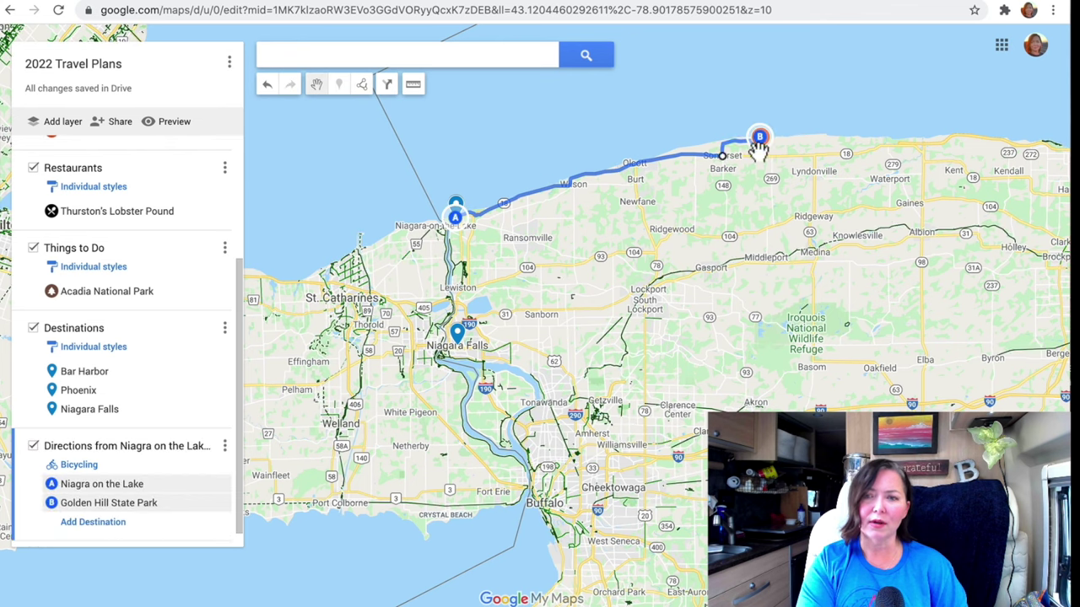
drag(236, 282, 236, 330)
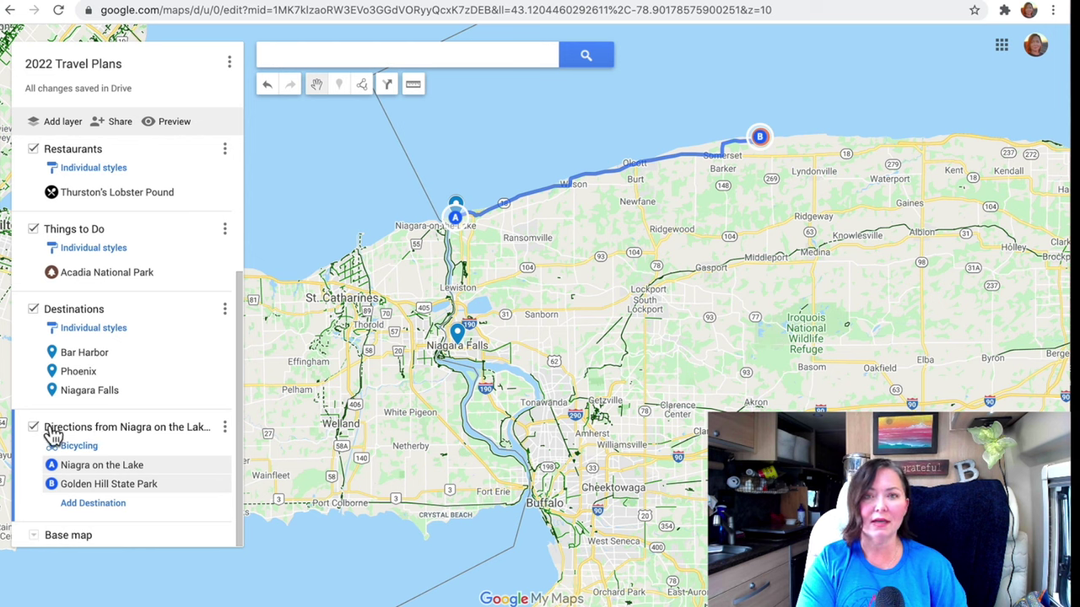
click(201, 435)
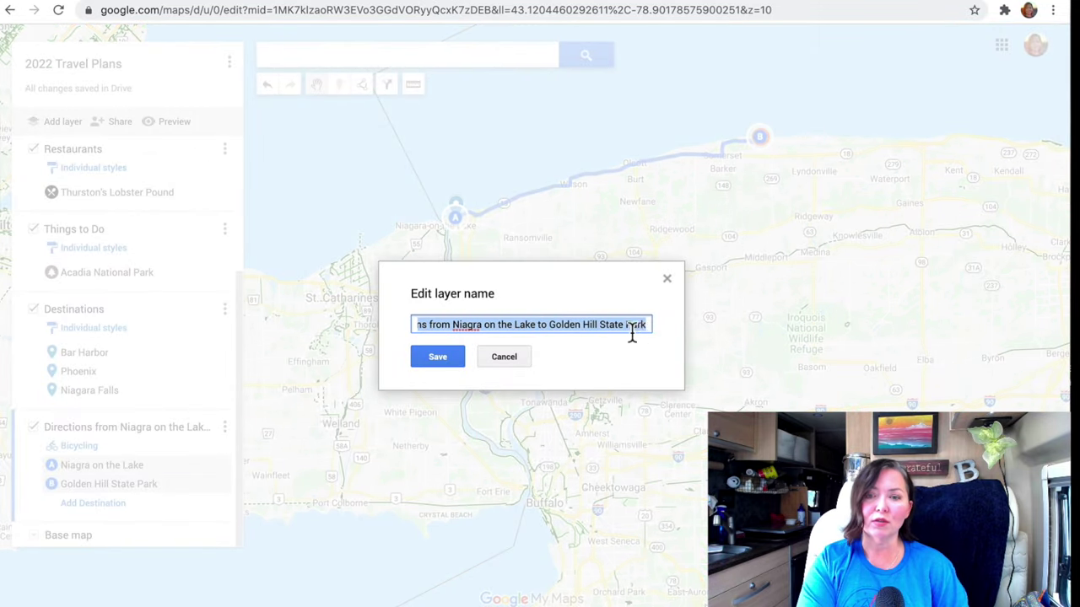
click(504, 357)
Step: Add Niagara Falls as the third destination of the biking route, after Golden Hill State Park
click(89, 481)
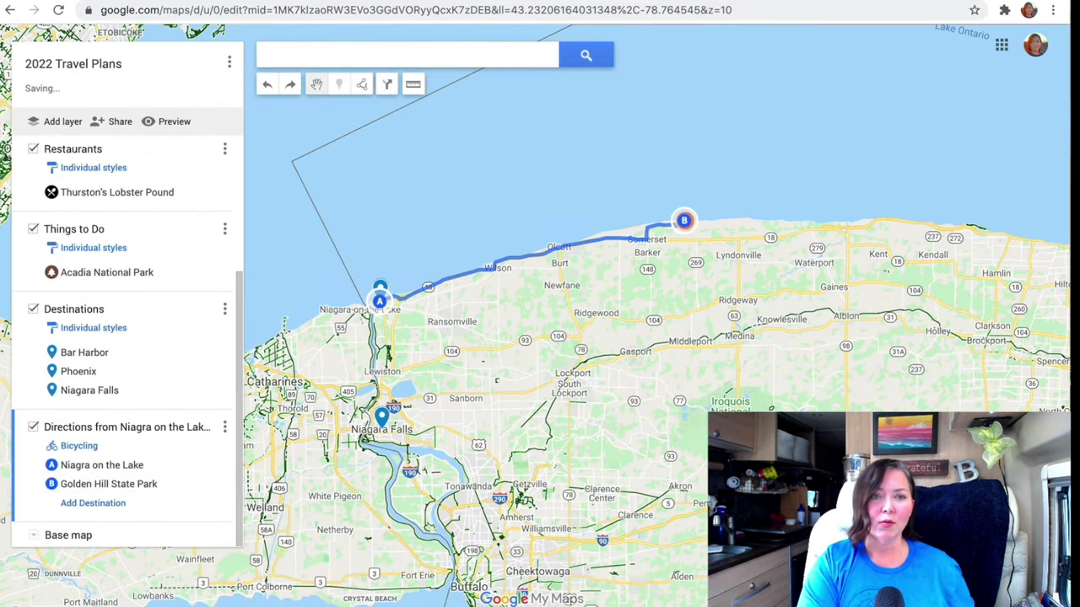
click(91, 505)
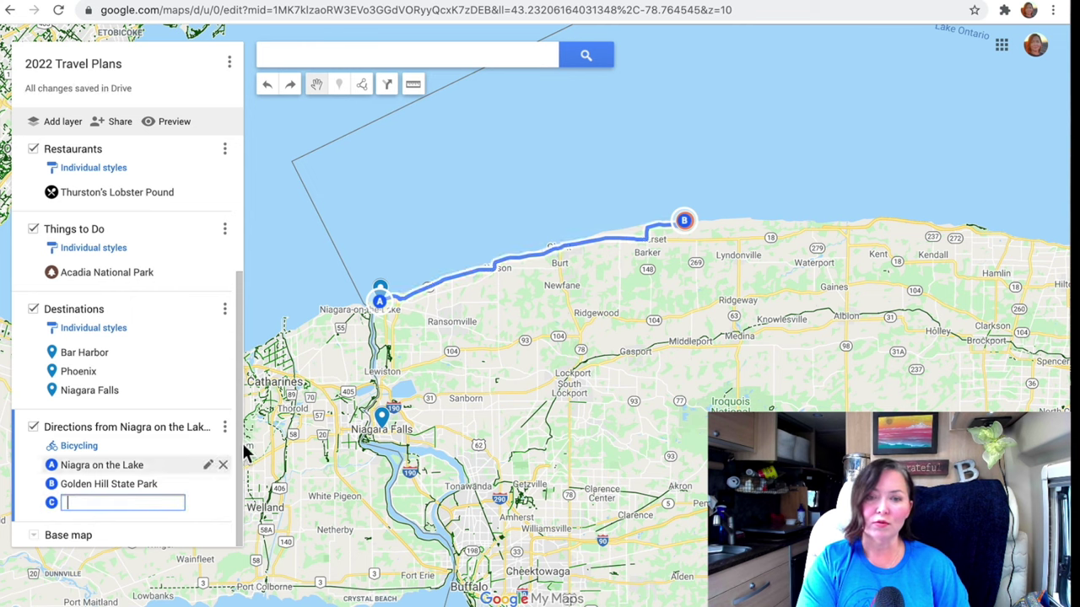
mouse_move(382, 418)
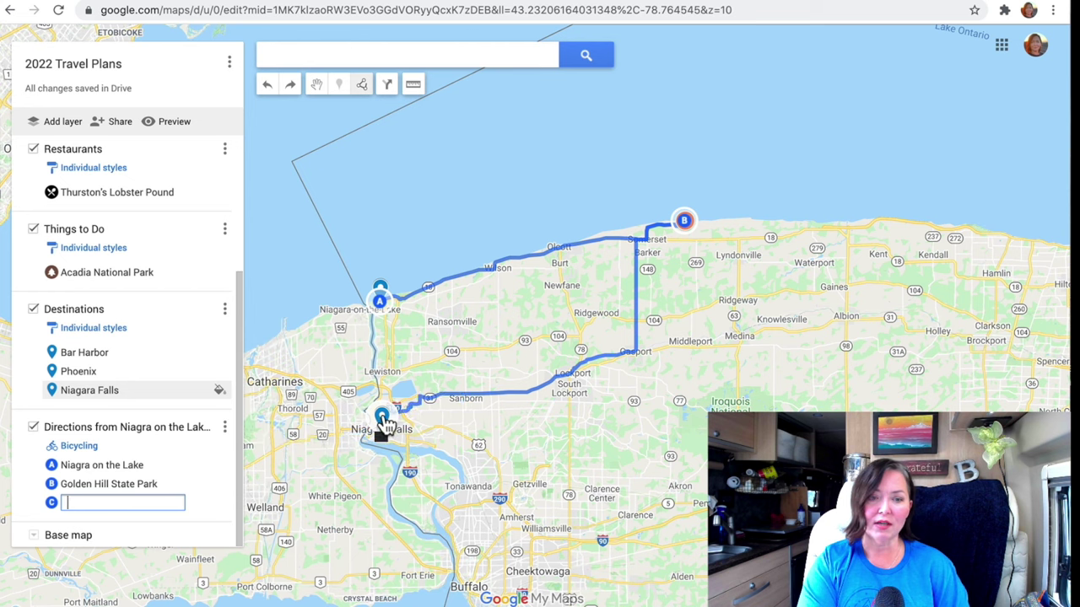
click(382, 418)
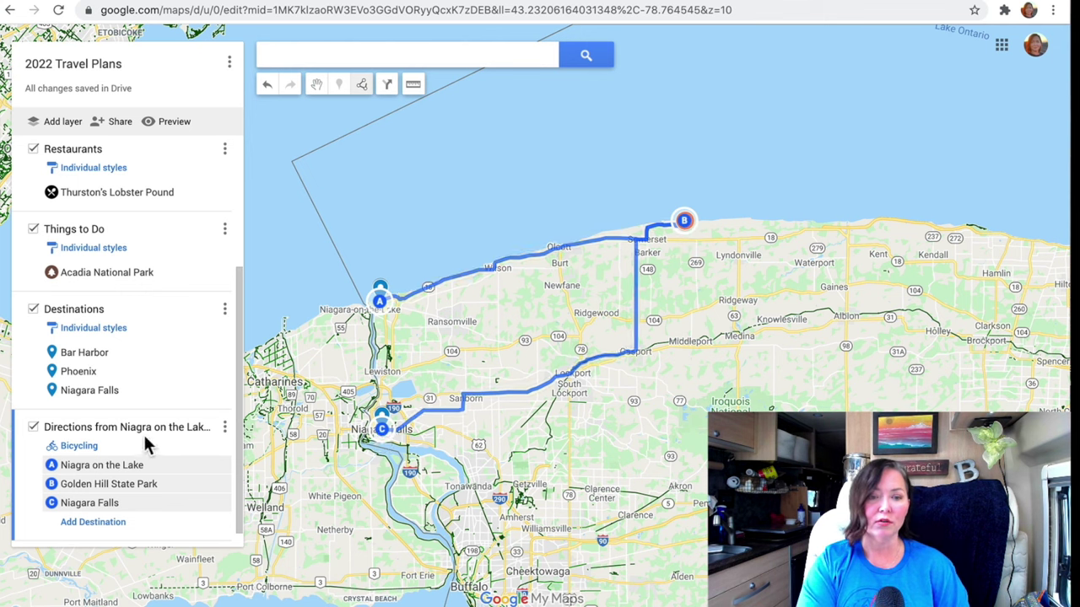
Step: Try the driving and walking transportation modes on the Niagra on the Lake route, ending on driving
click(87, 447)
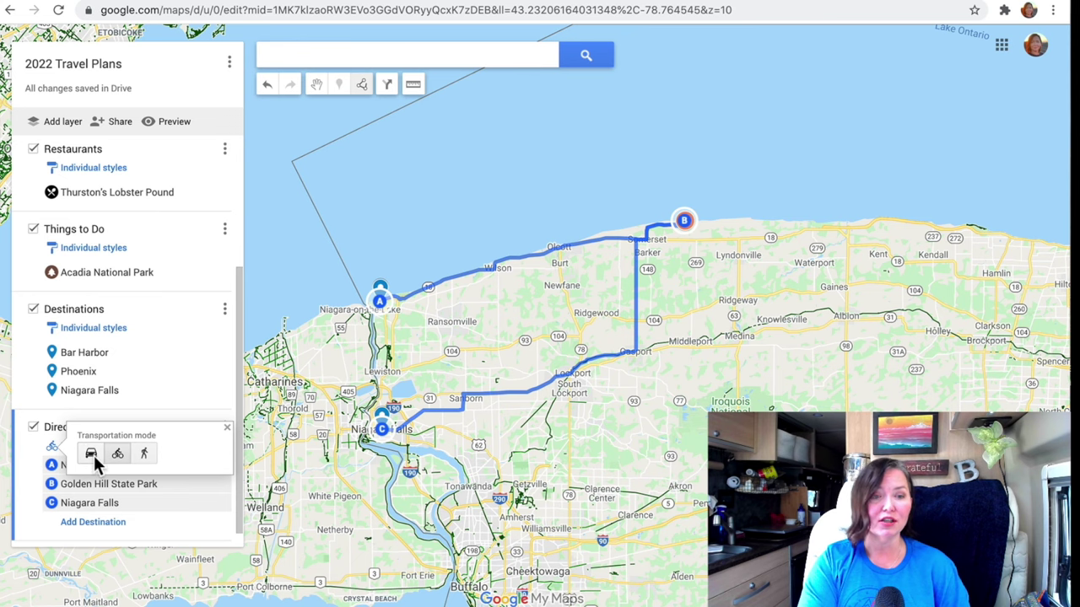
click(91, 454)
click(145, 453)
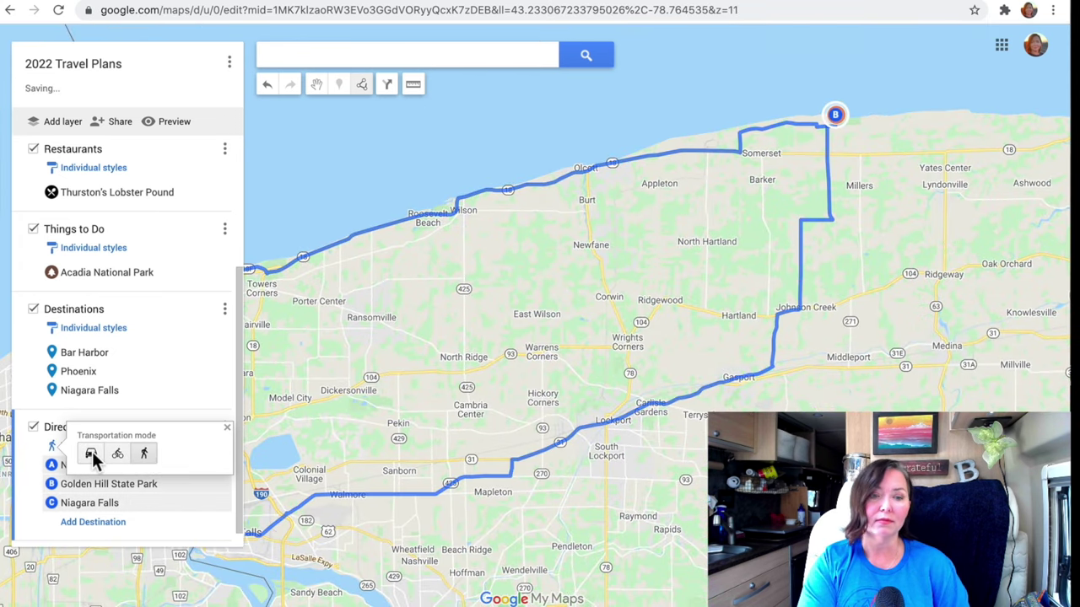
click(91, 455)
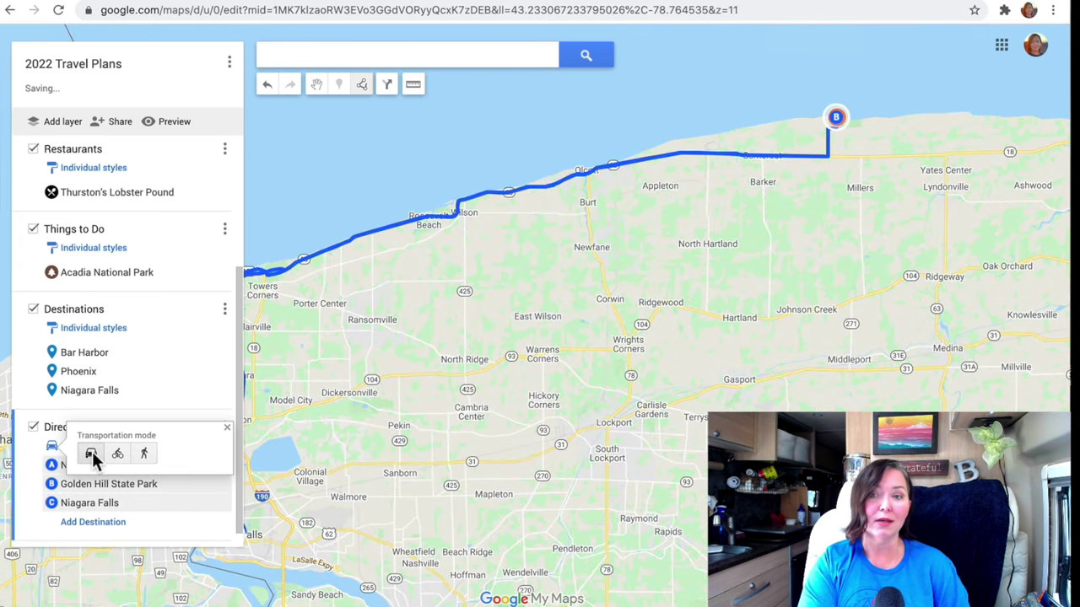
click(226, 428)
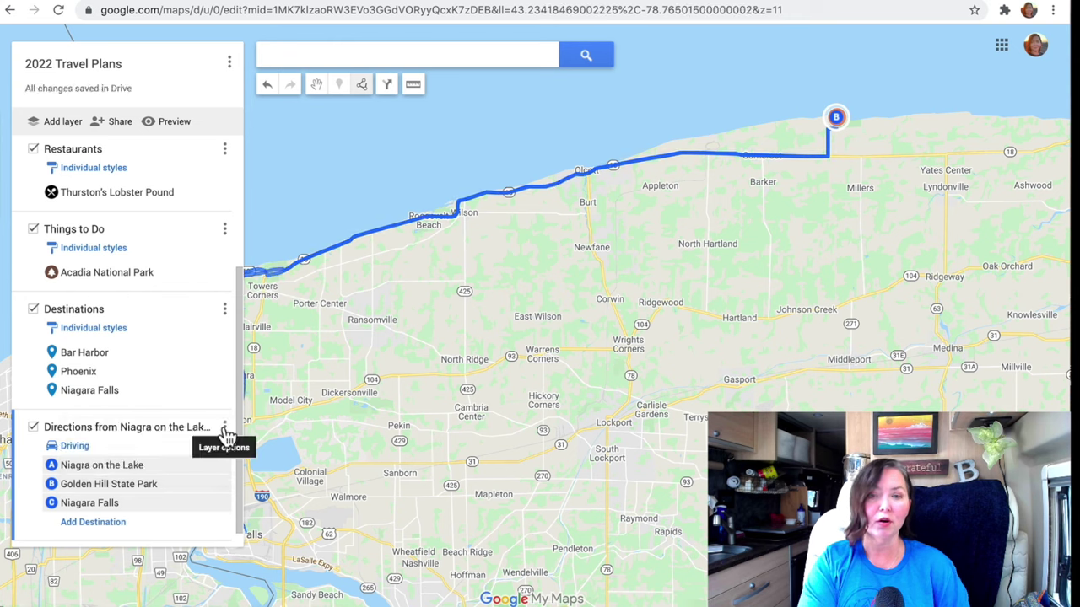
Step: Read through the step-by-step driving directions of the Niagra on the Lake route, then close them
scroll(171, 418, down, 1)
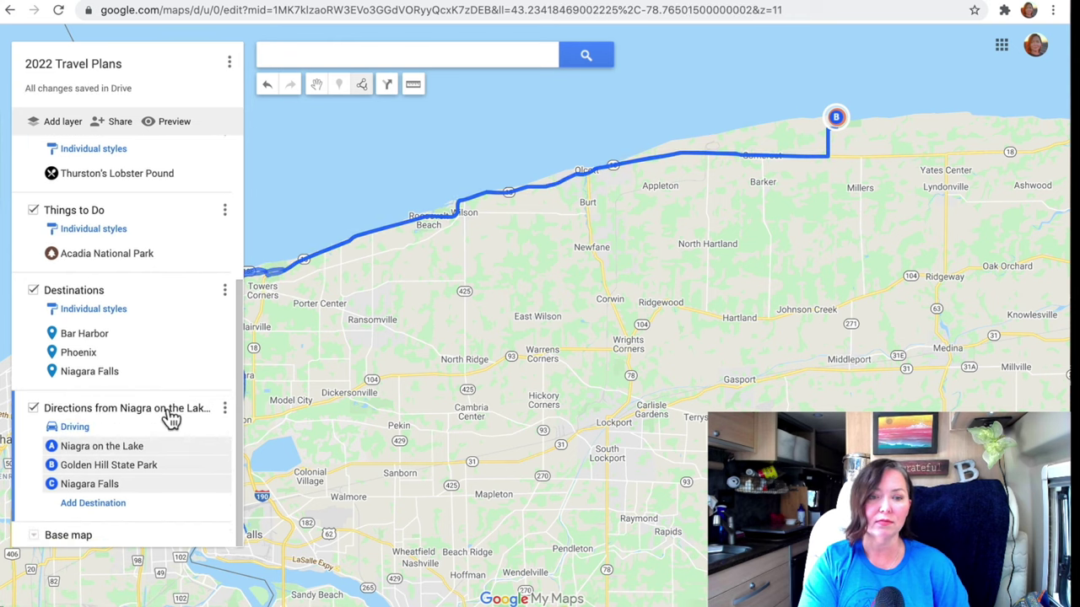
click(225, 409)
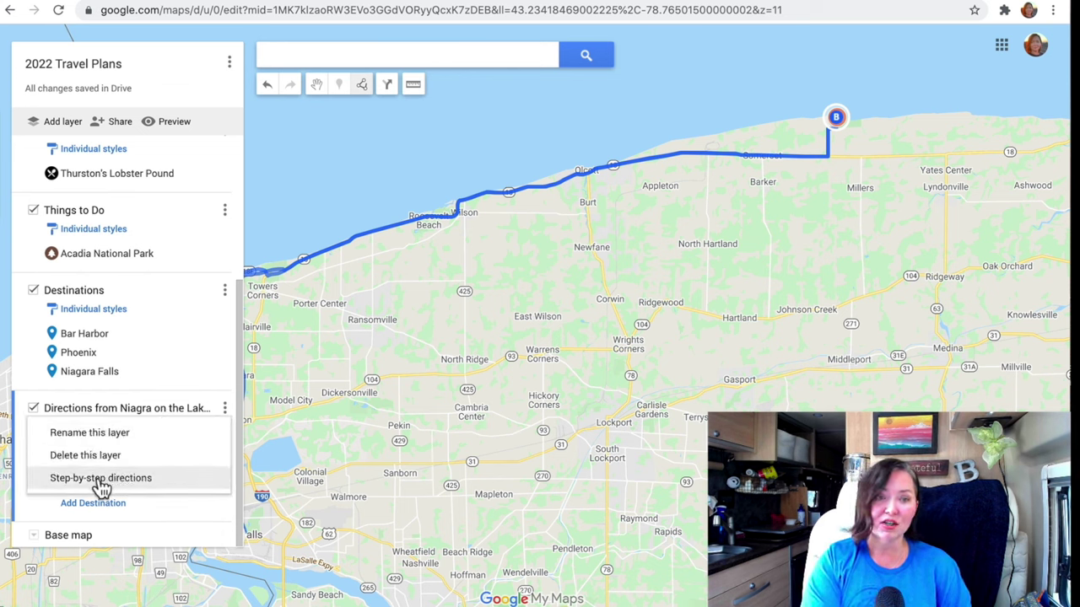
click(72, 478)
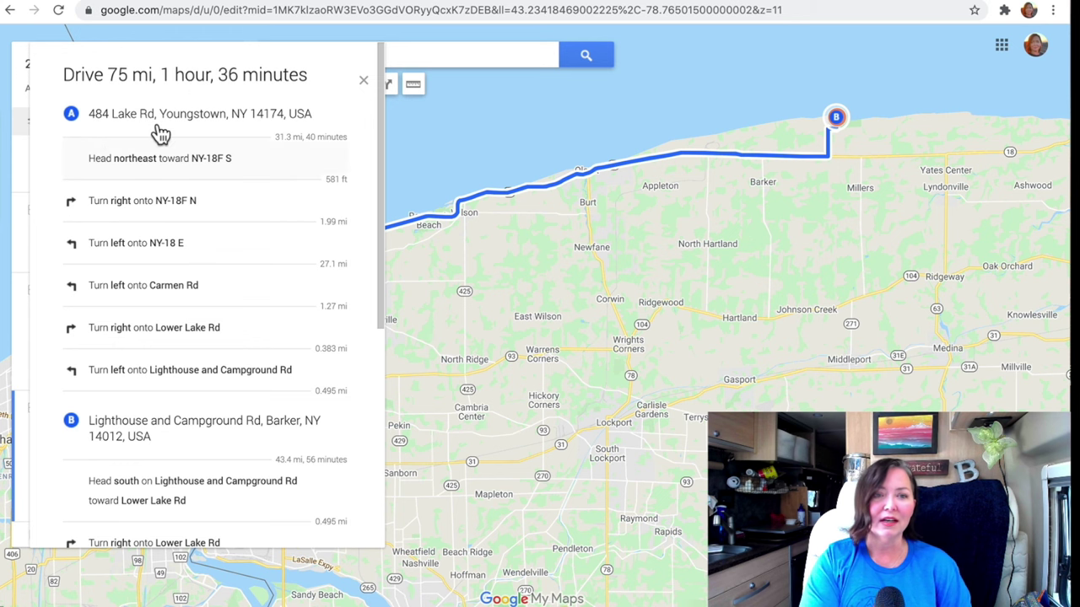
scroll(172, 371, down, 5)
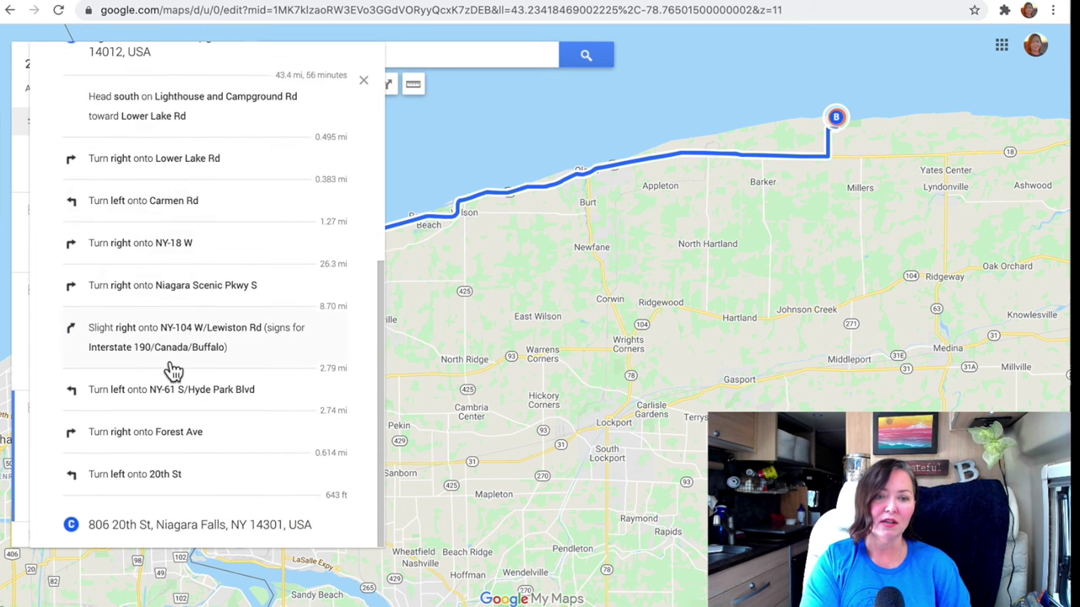
scroll(171, 371, up, 5)
click(364, 81)
Step: Delete the directions layer that starts at Niagra on the Lake
click(224, 408)
click(86, 456)
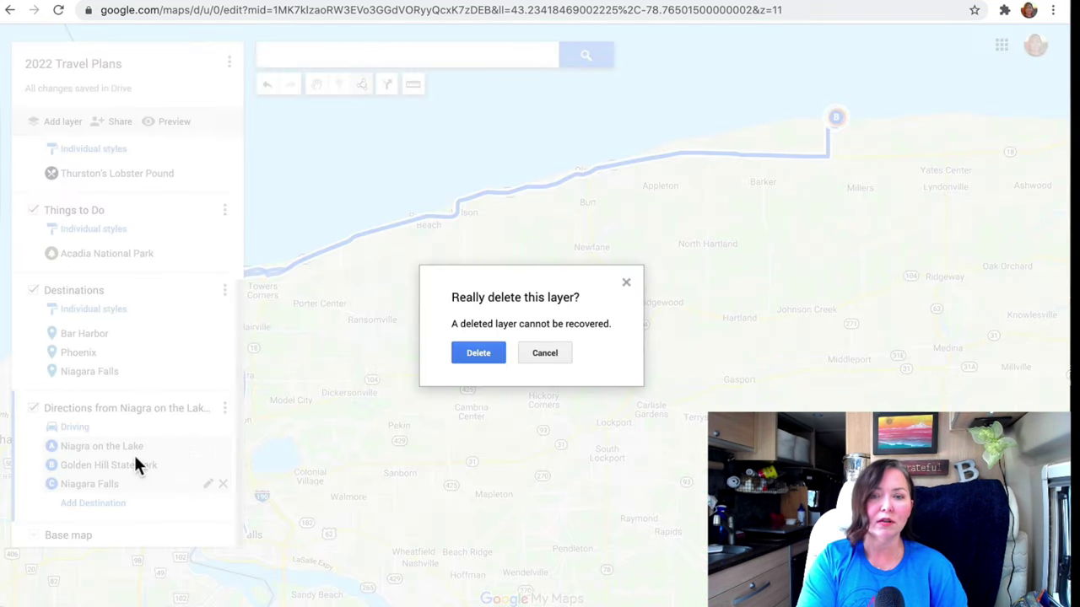
click(482, 354)
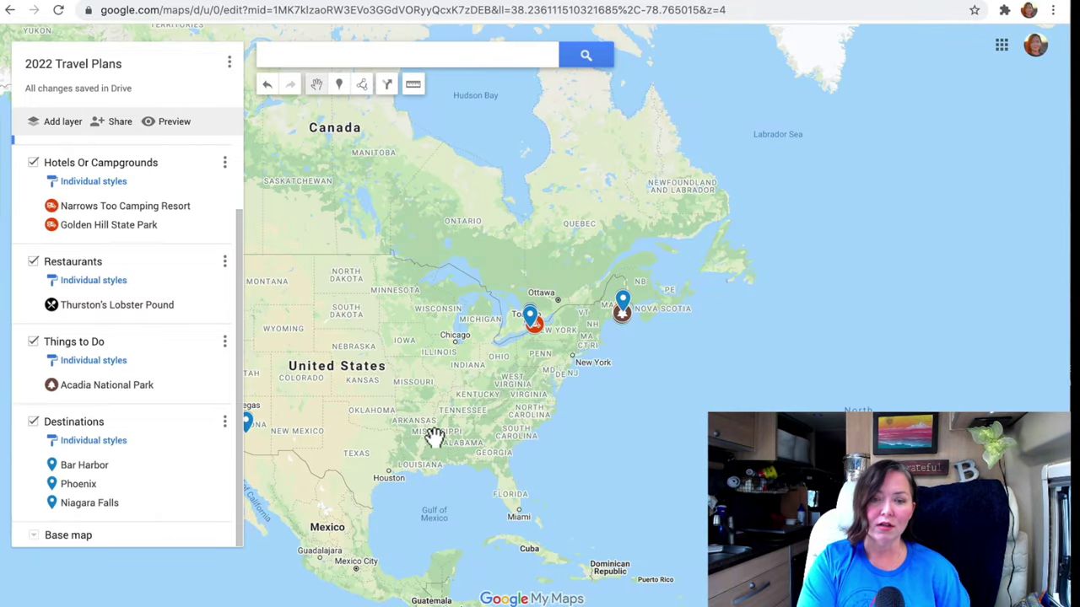
Step: Add a driving route from the Phoenix marker to the Golden Hill State Park campground marker
drag(456, 442, 560, 441)
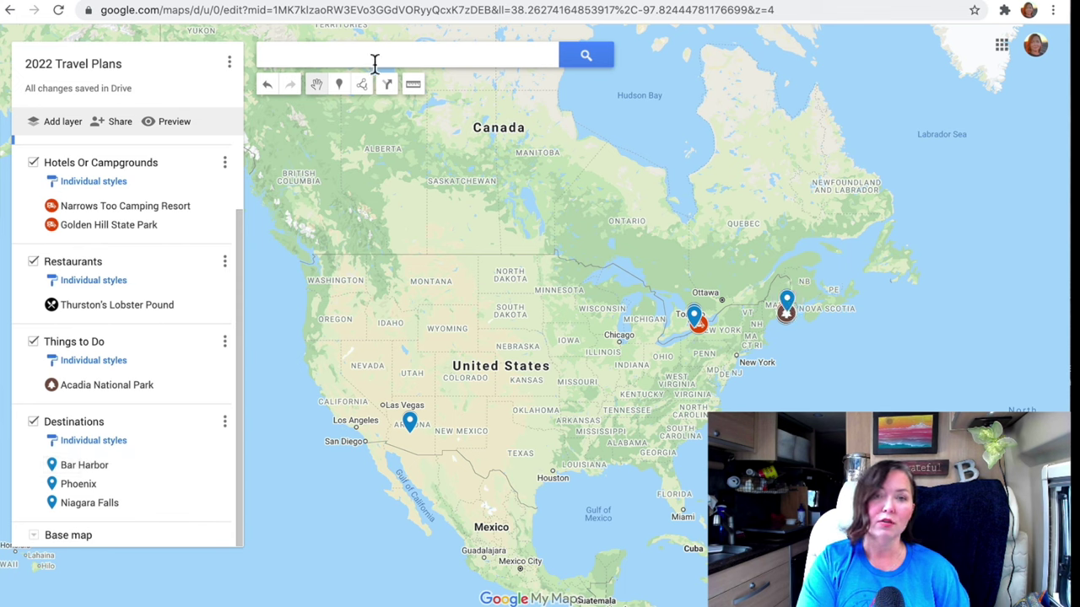
click(362, 87)
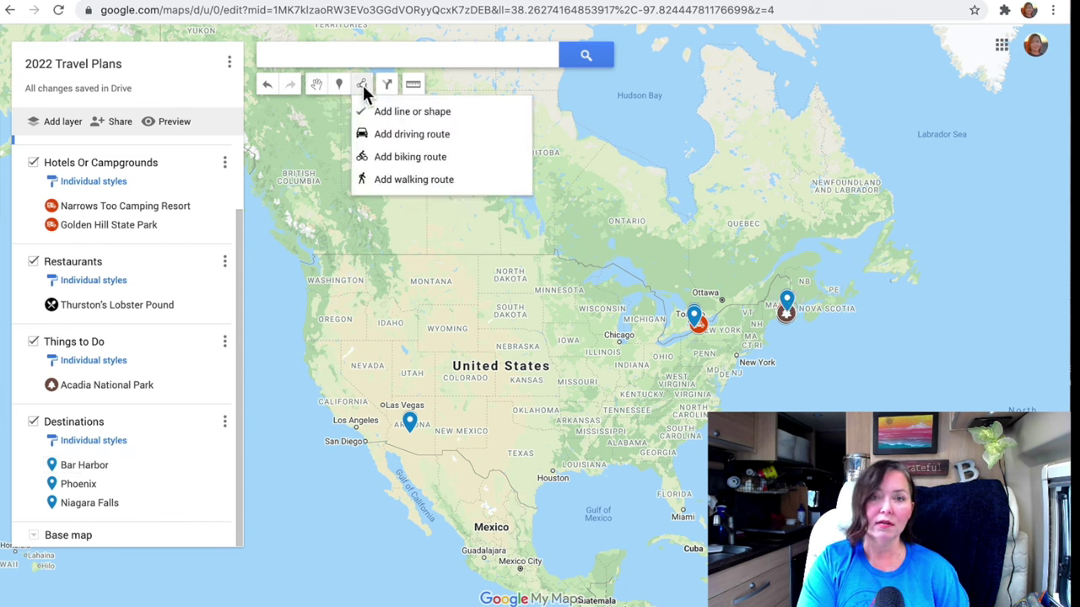
click(387, 135)
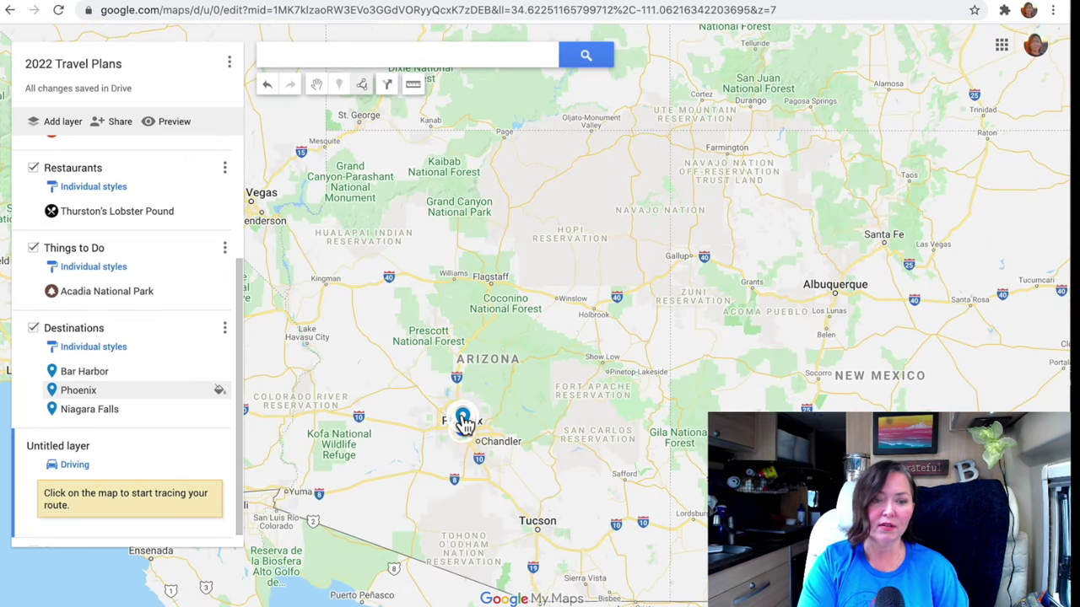
click(464, 421)
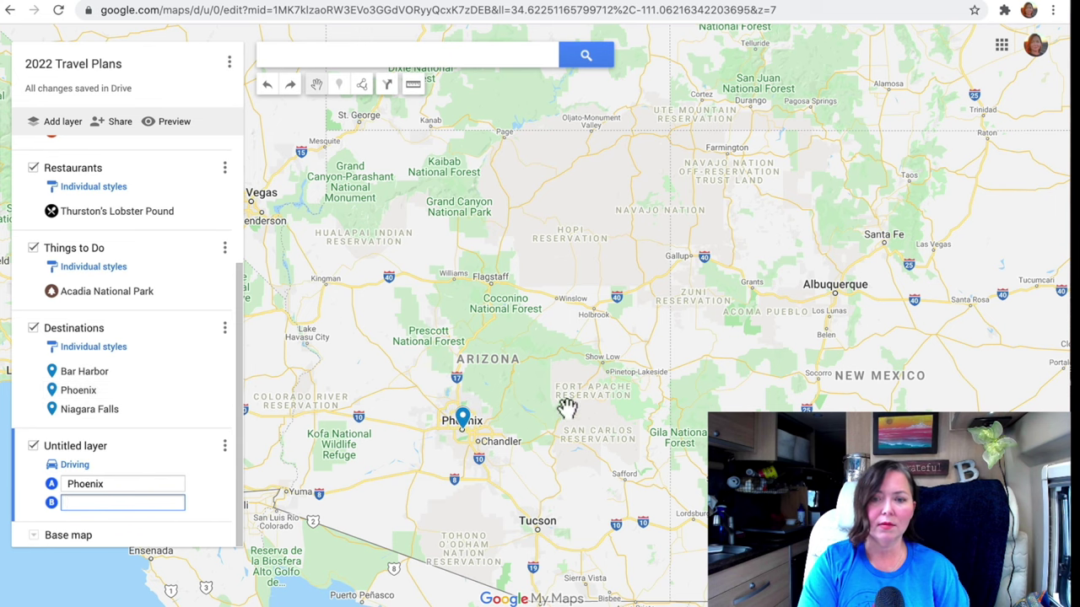
scroll(541, 302, down, 2)
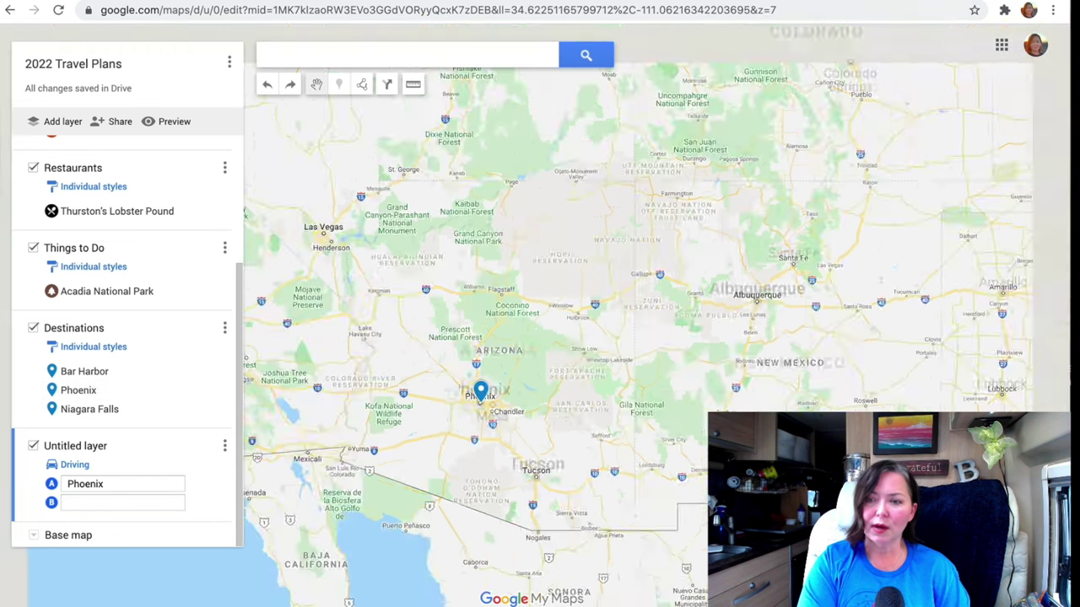
scroll(966, 316, down, 1)
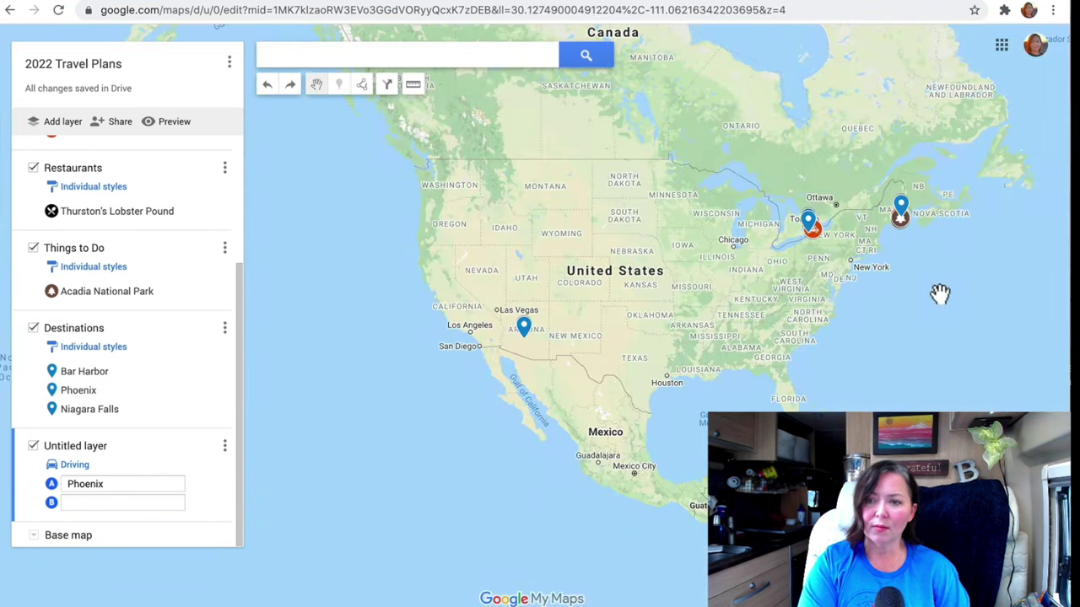
drag(830, 239, 696, 370)
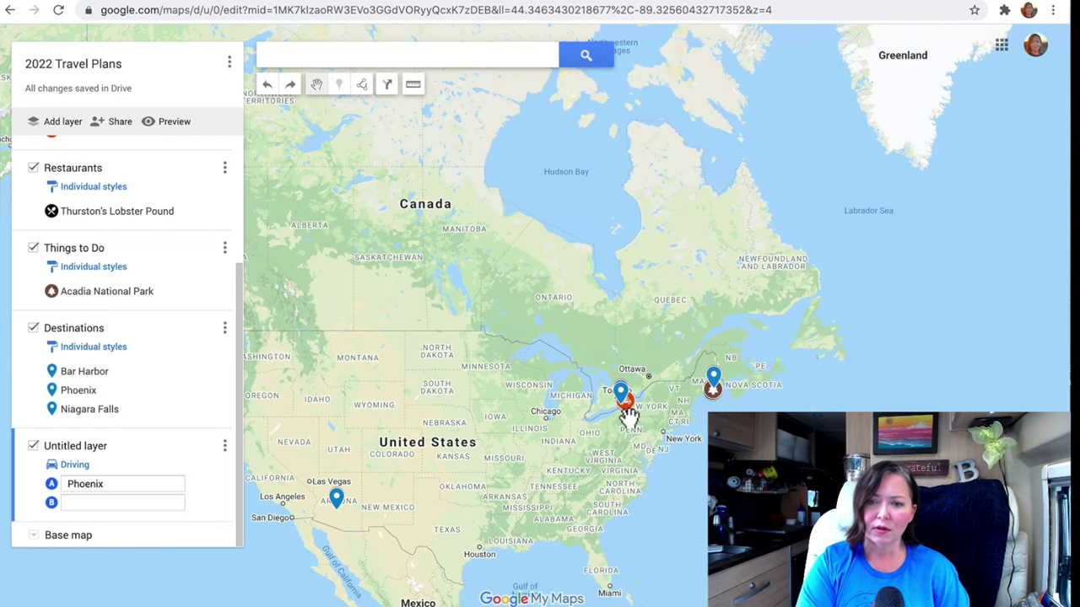
scroll(627, 413, up, 3)
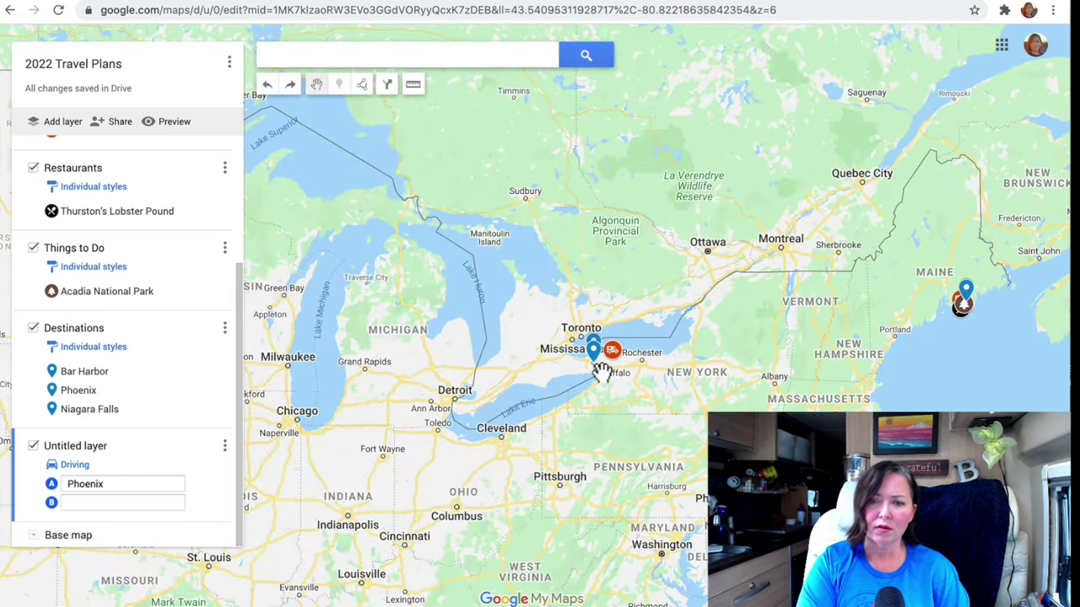
scroll(602, 366, up, 2)
scroll(600, 363, up, 1)
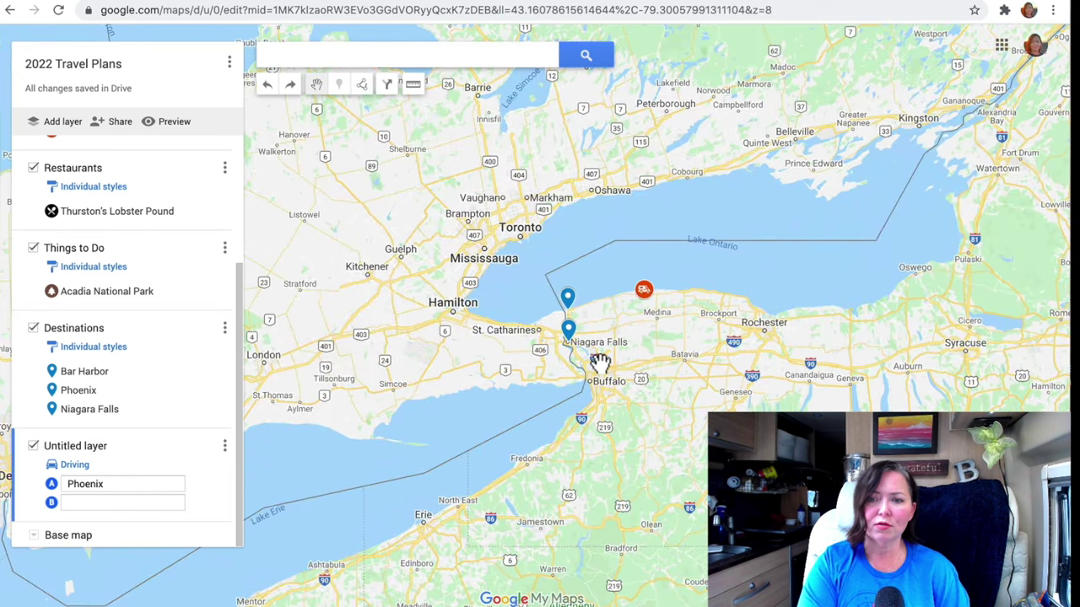
click(645, 294)
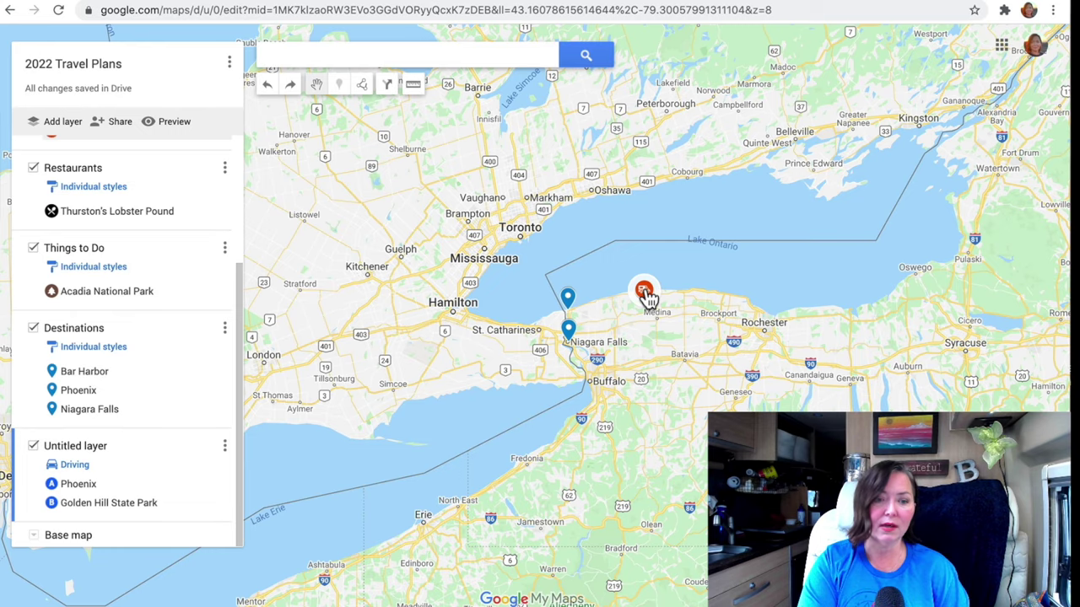
Step: Extend the Phoenix driving route with Narrows Too Camping Resort in Maine as the third destination
scroll(475, 215, up, 3)
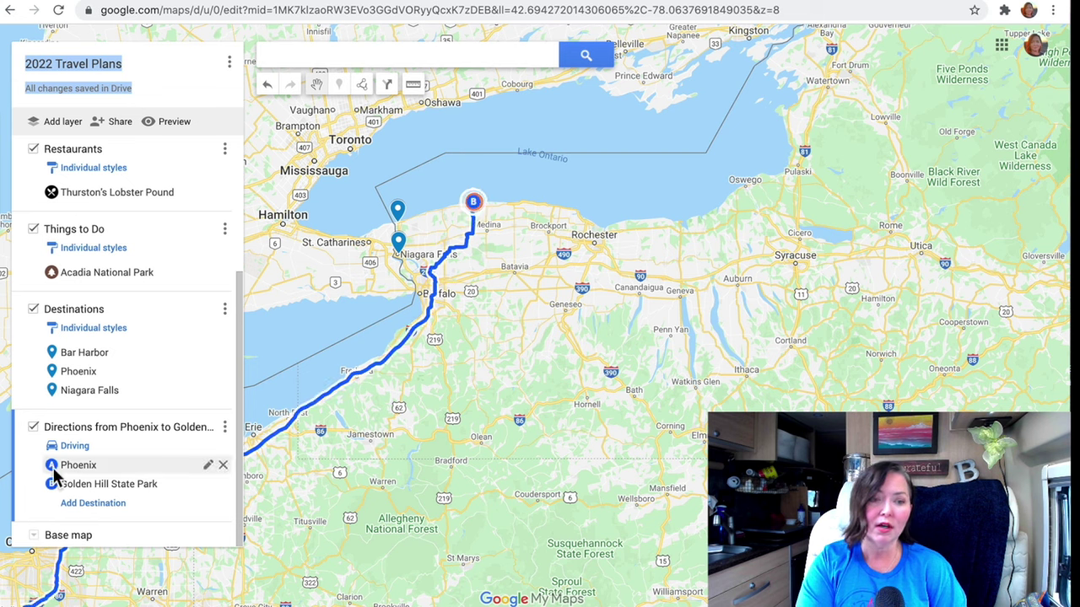
click(93, 502)
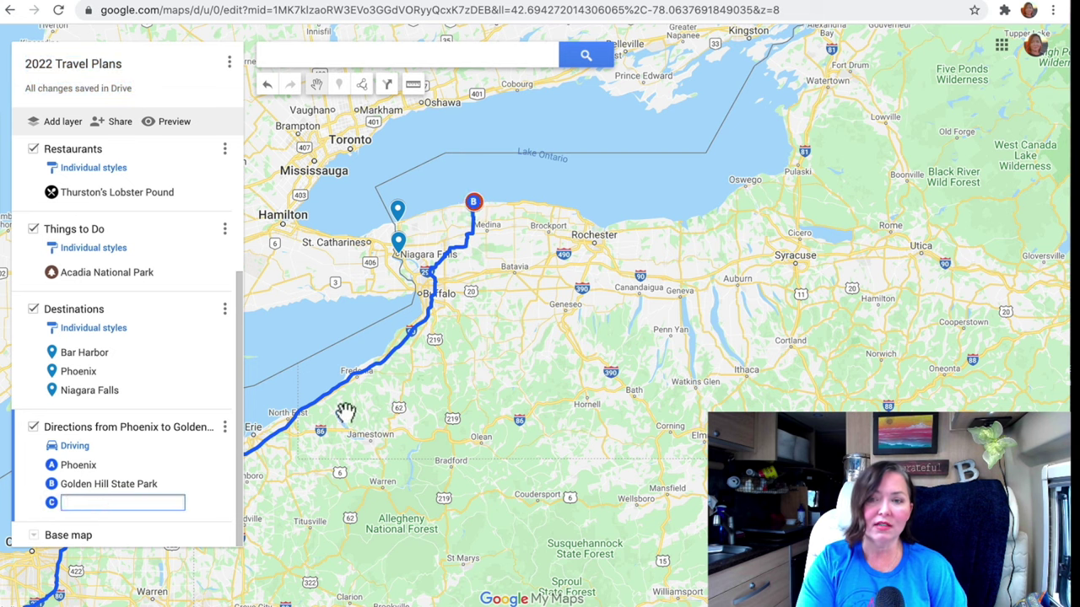
scroll(994, 329, down, 2)
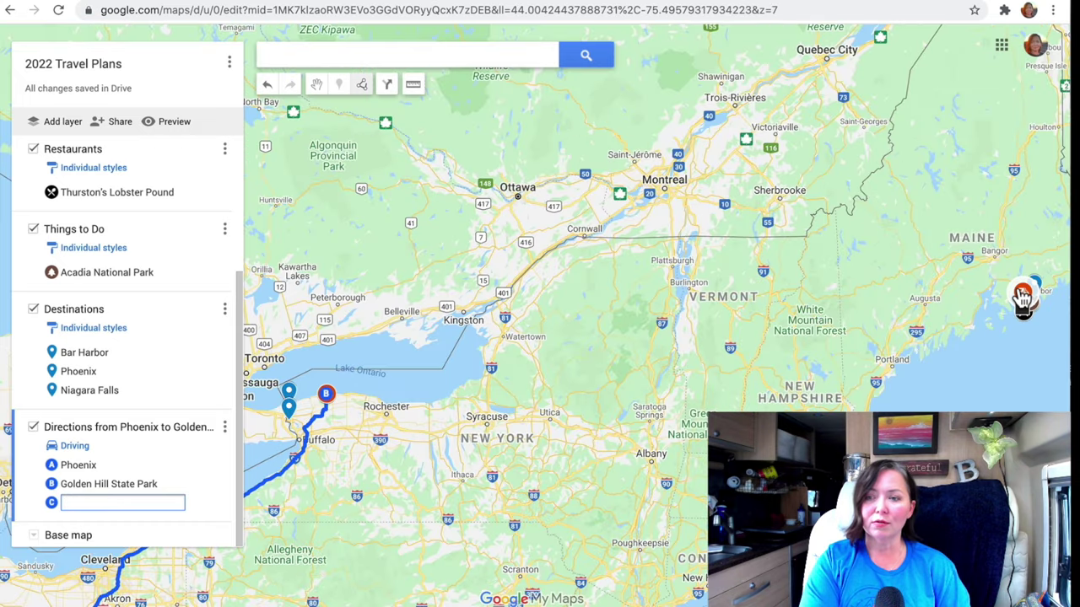
click(1023, 297)
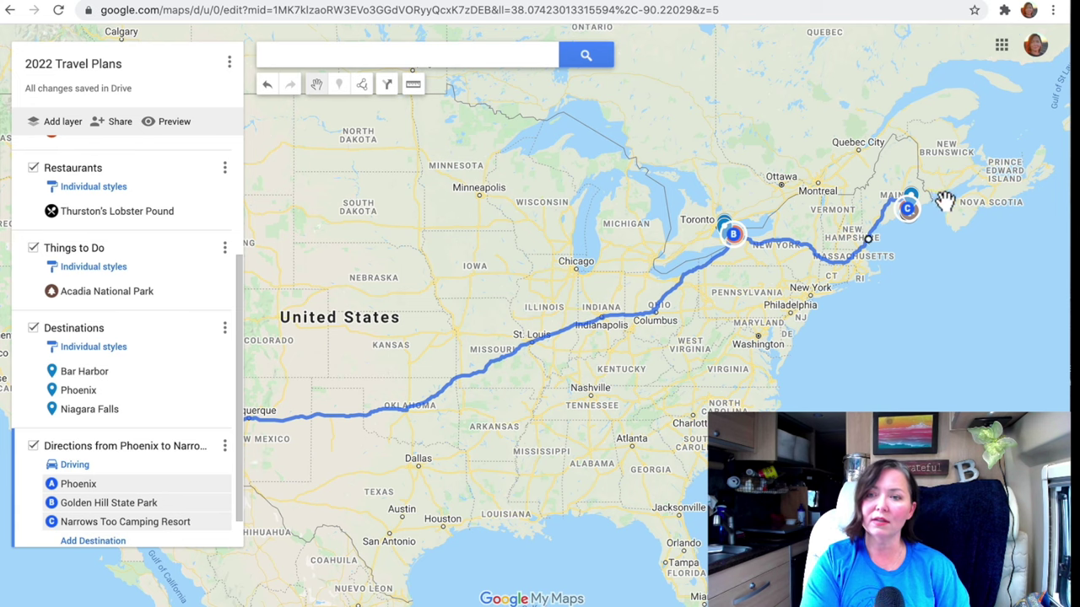
Step: Examine the step-by-step driving directions and total trip length from Phoenix to Narrows Too Camping Resort
click(225, 445)
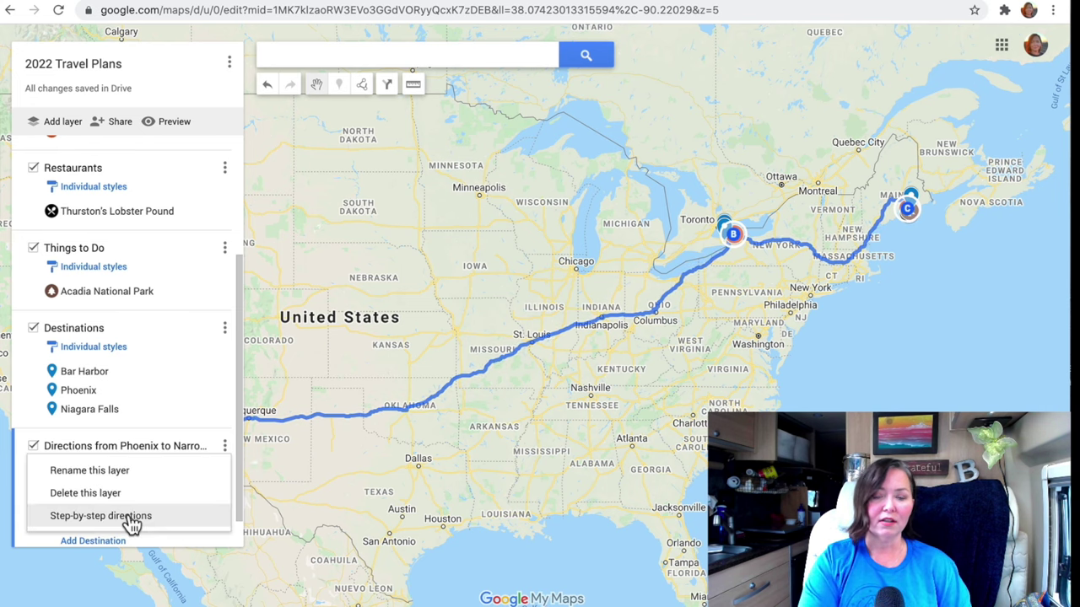
click(133, 517)
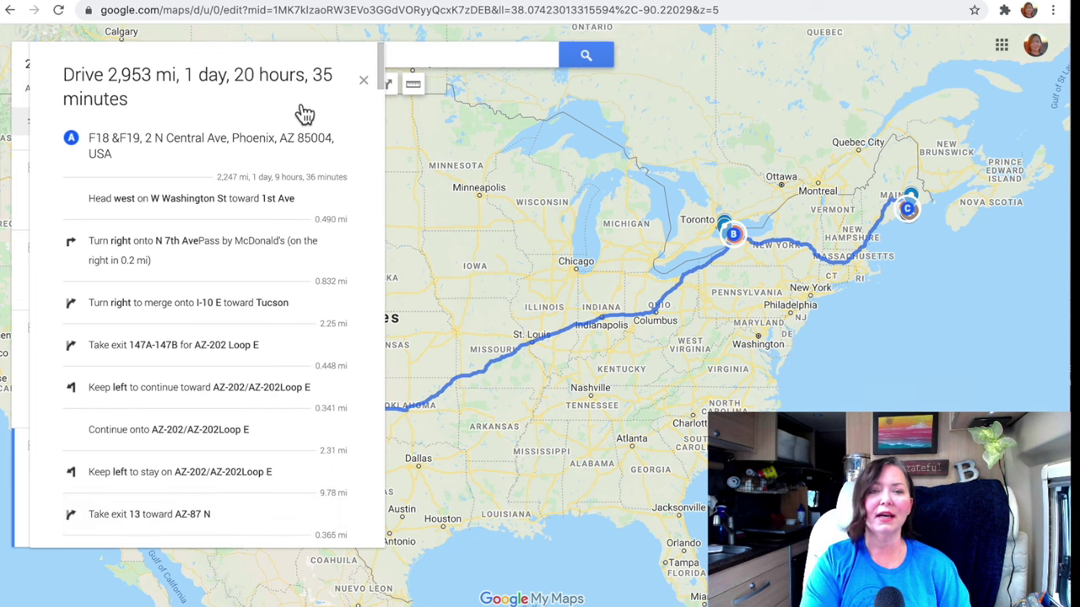
scroll(212, 382, down, 15)
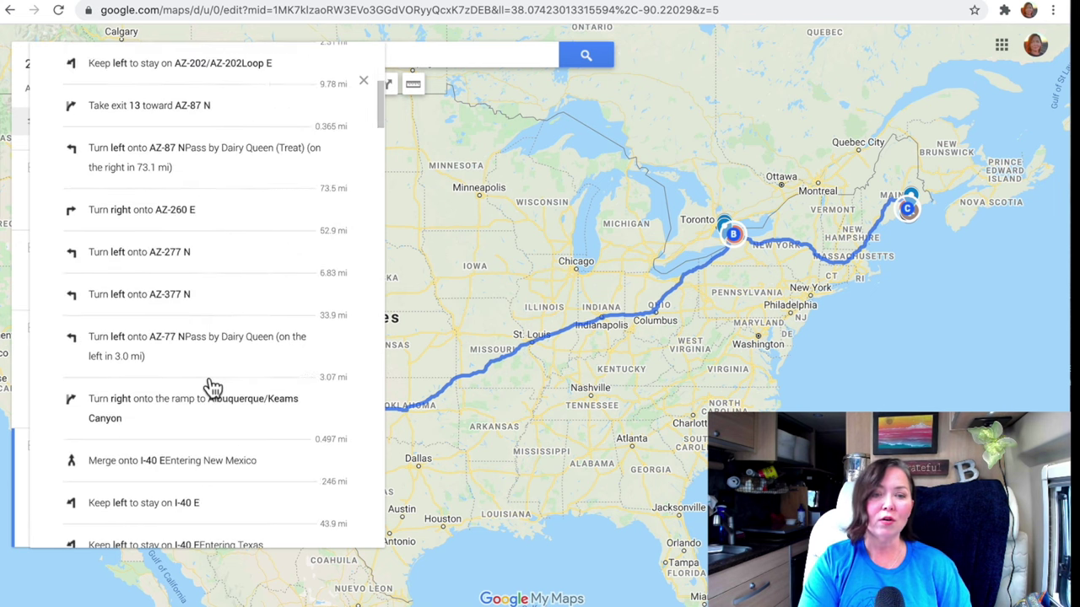
scroll(212, 386, down, 20)
scroll(212, 387, up, 20)
scroll(211, 386, up, 10)
click(362, 81)
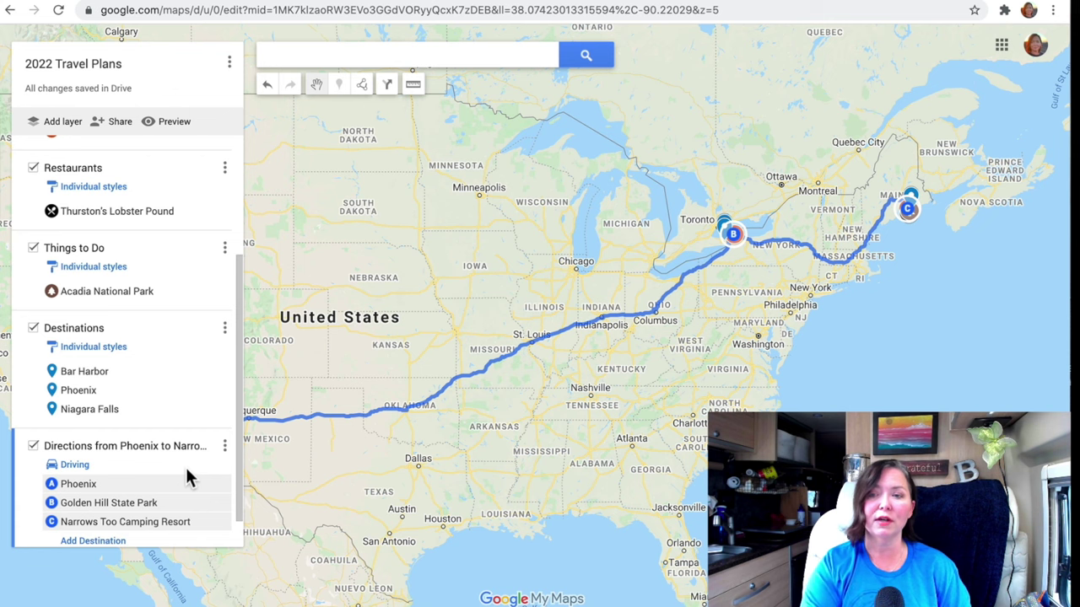
click(307, 58)
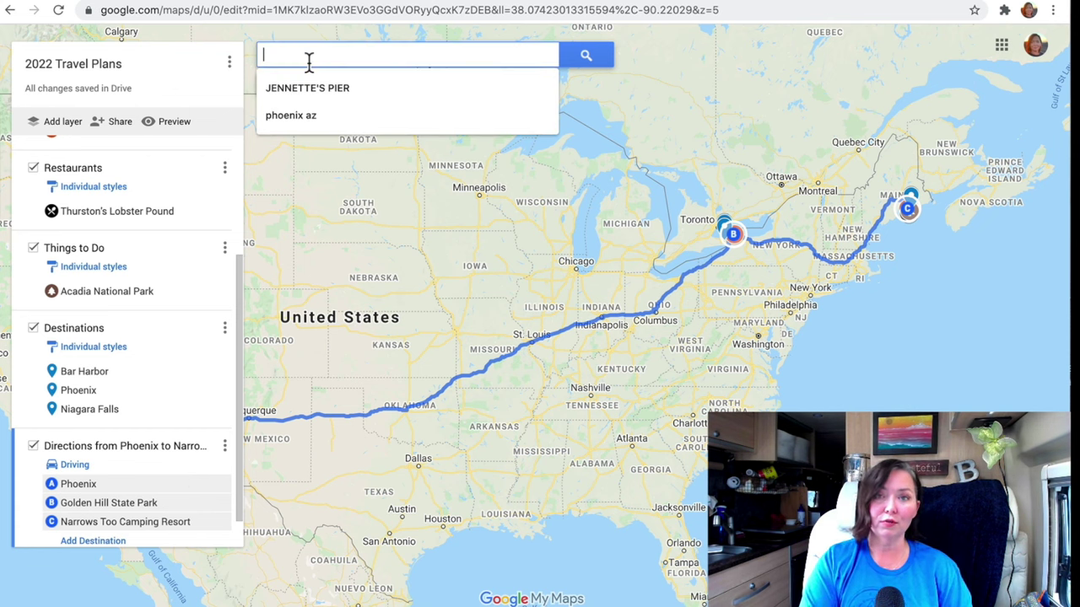
click(229, 66)
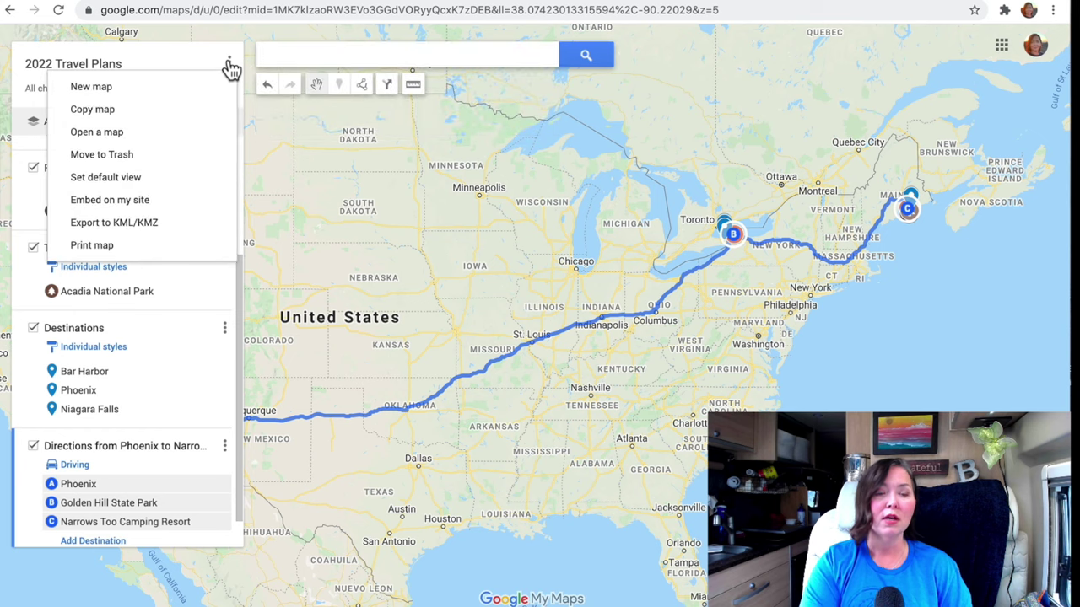
click(127, 56)
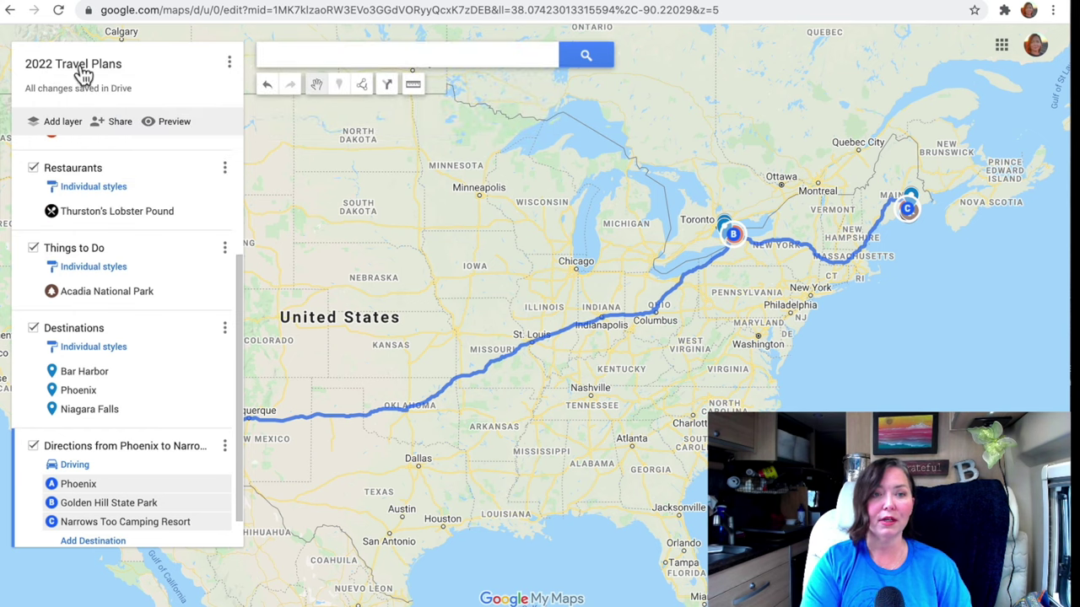
Step: Set the map's default view to the area around Niagara Falls, Buffalo and Golden Hill State Park
click(229, 66)
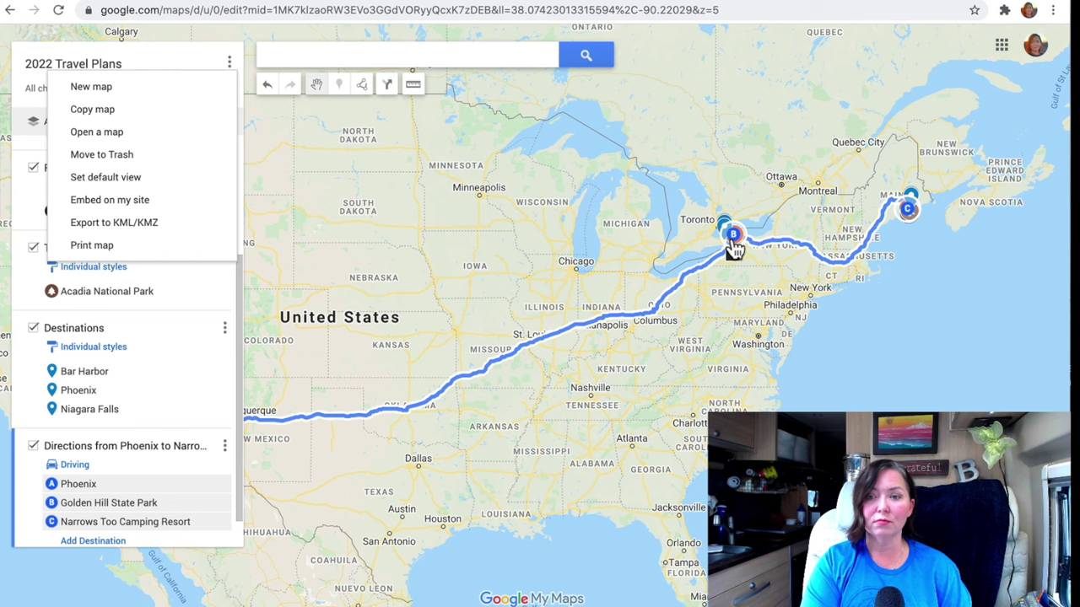
scroll(540, 316, up, 2)
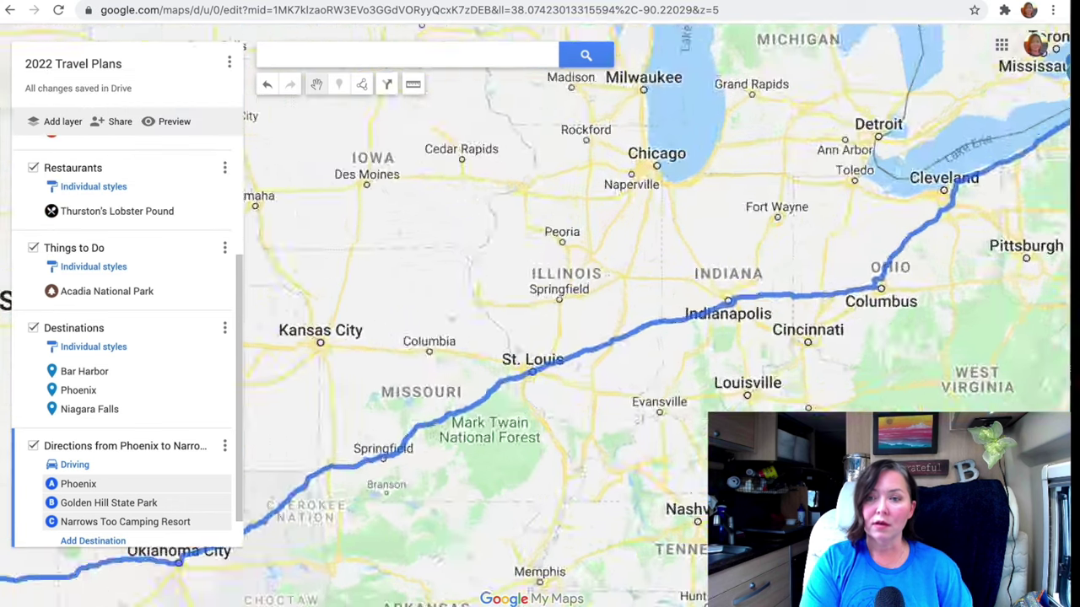
drag(995, 312, 471, 506)
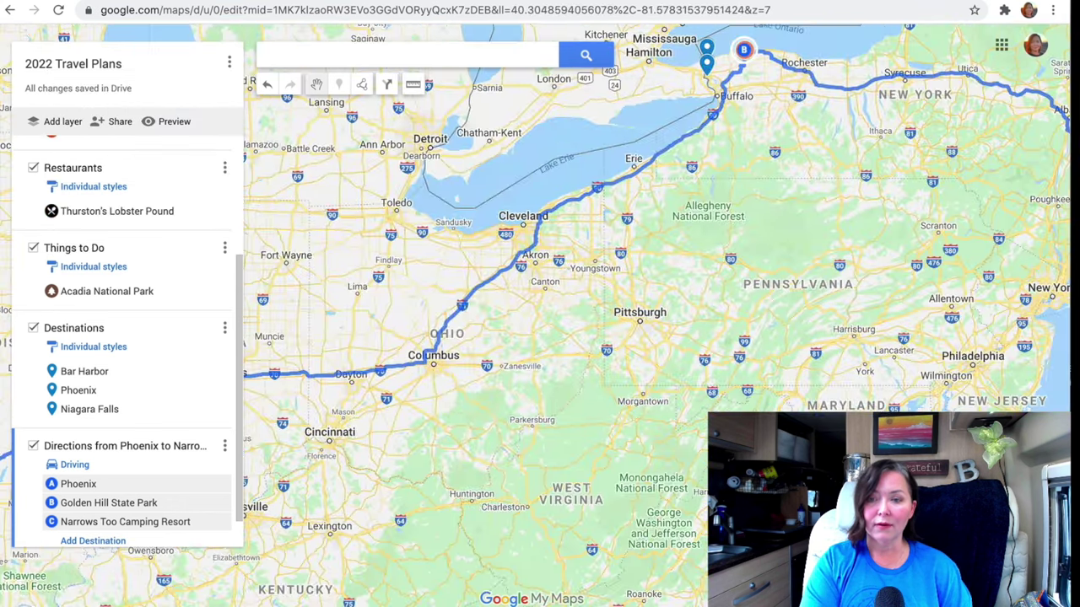
scroll(542, 383, down, 5)
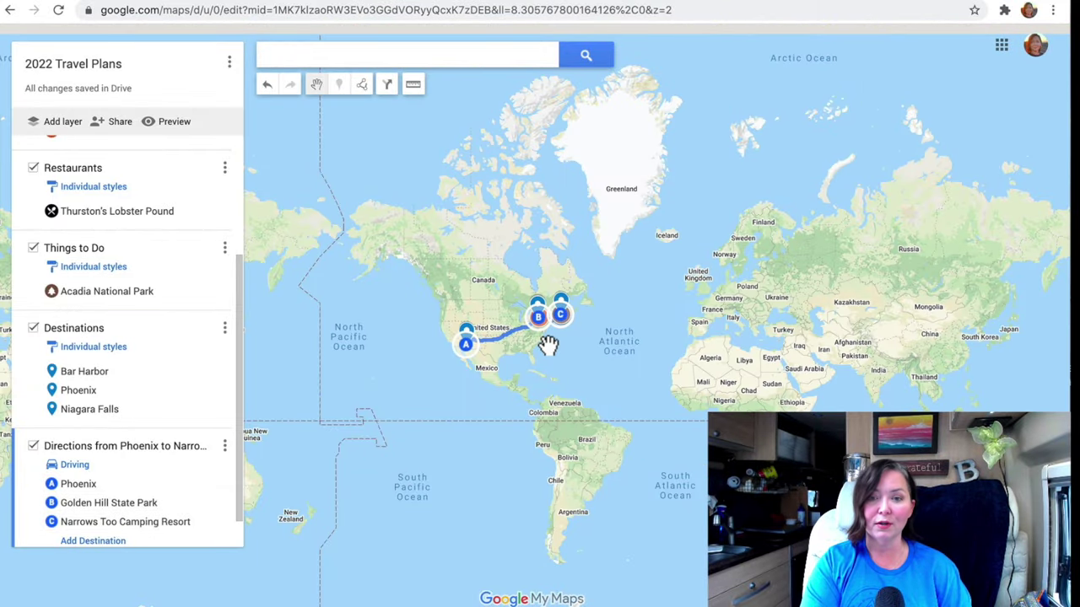
scroll(548, 344, up, 1)
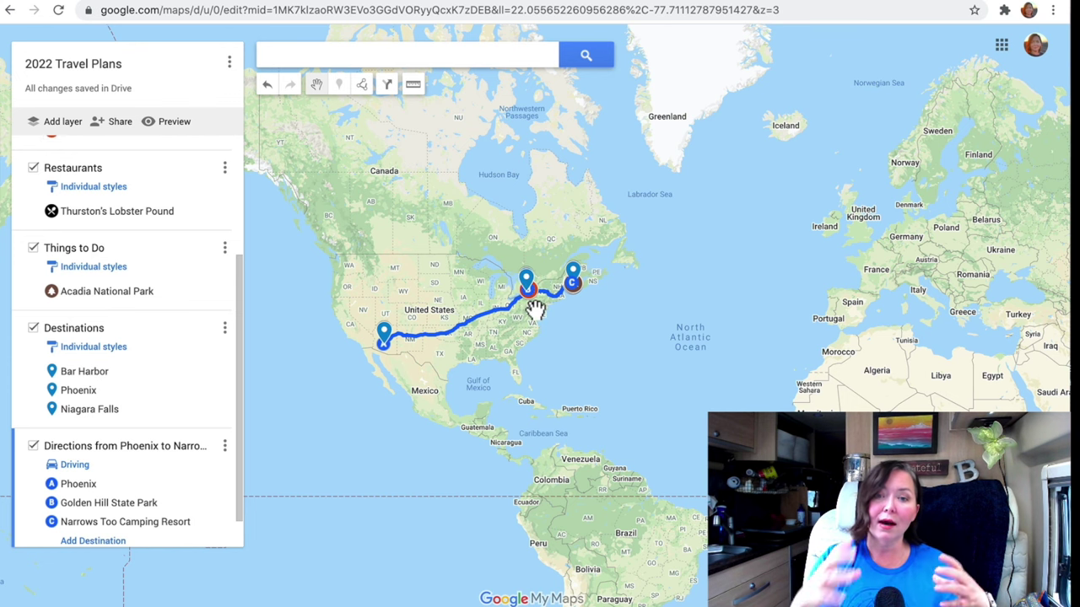
scroll(535, 309, up, 1)
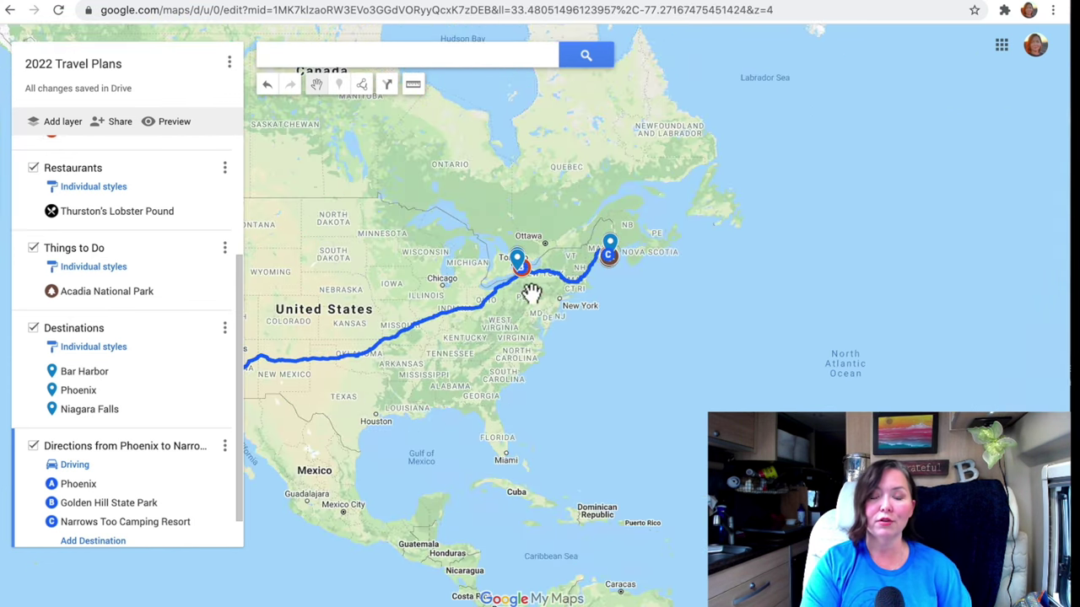
drag(531, 292, 550, 366)
scroll(545, 355, up, 1)
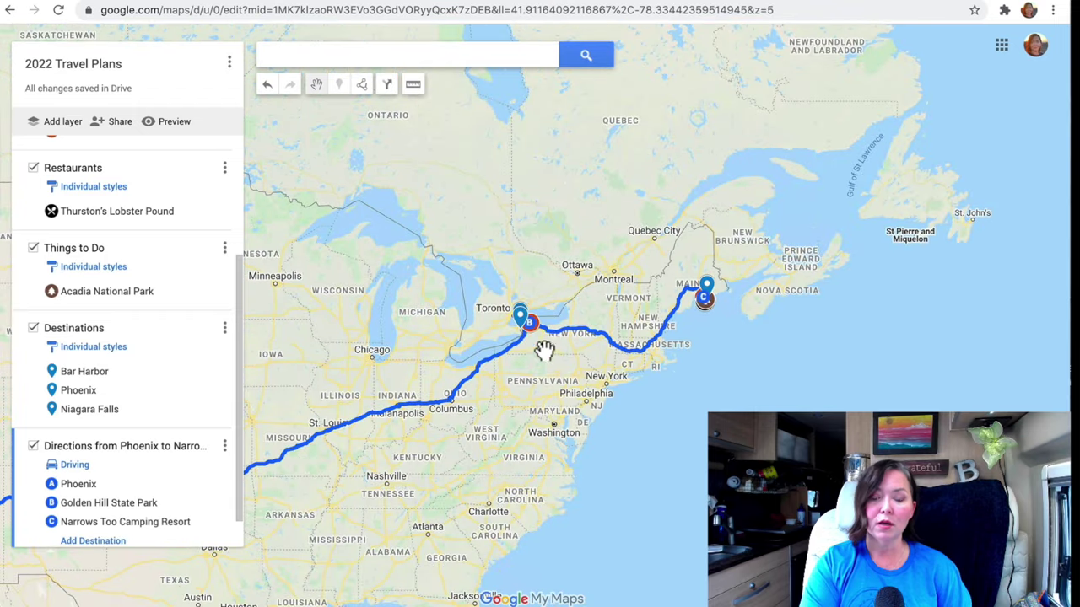
scroll(534, 345, up, 1)
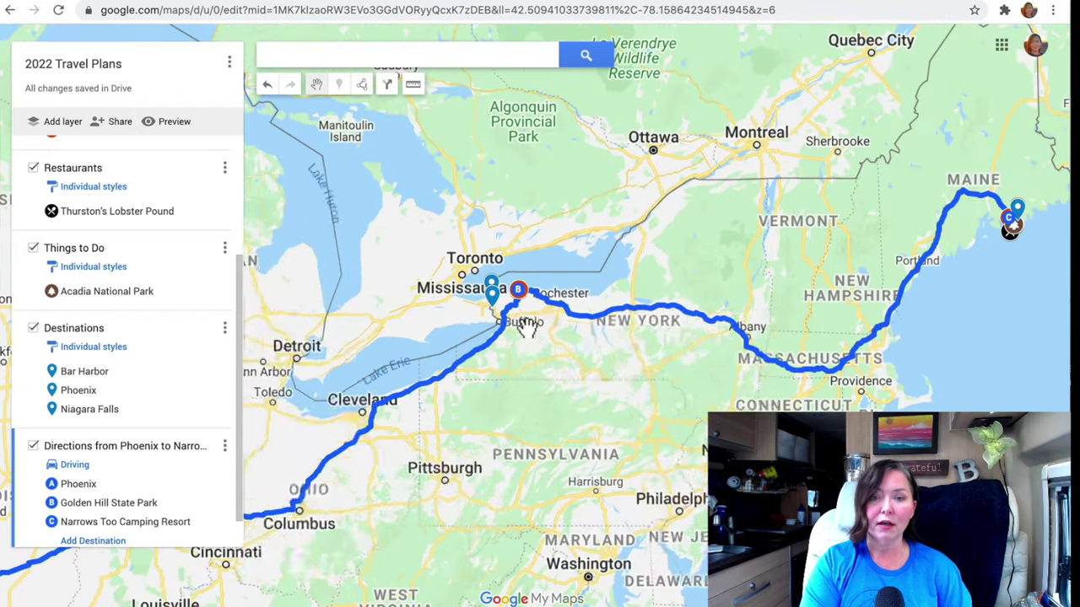
scroll(526, 327, up, 1)
drag(526, 314, 567, 329)
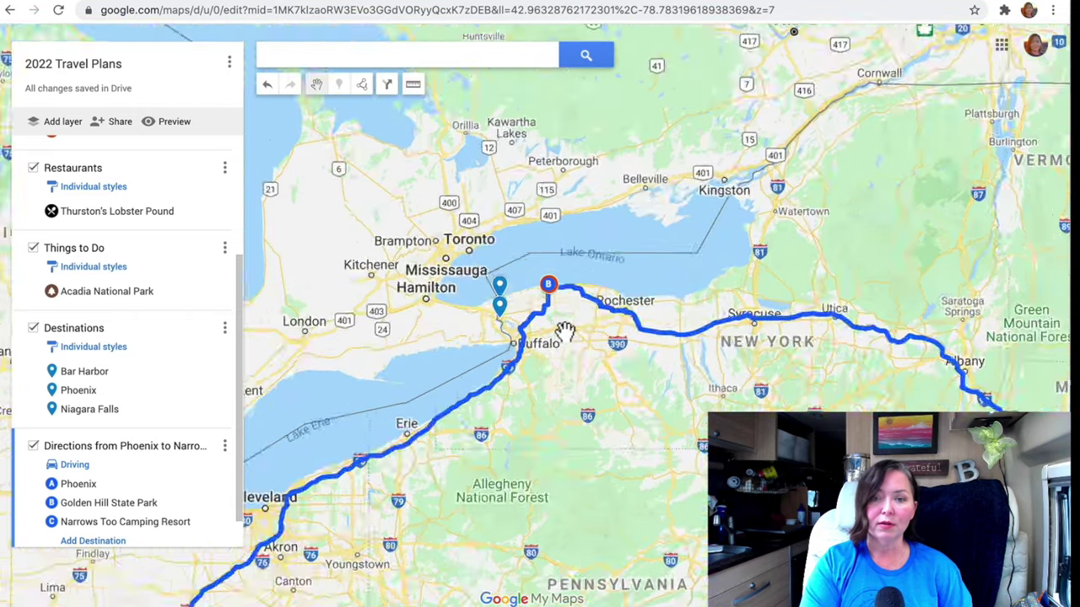
scroll(565, 332, up, 1)
scroll(564, 332, up, 1)
drag(580, 341, 666, 364)
scroll(666, 364, up, 1)
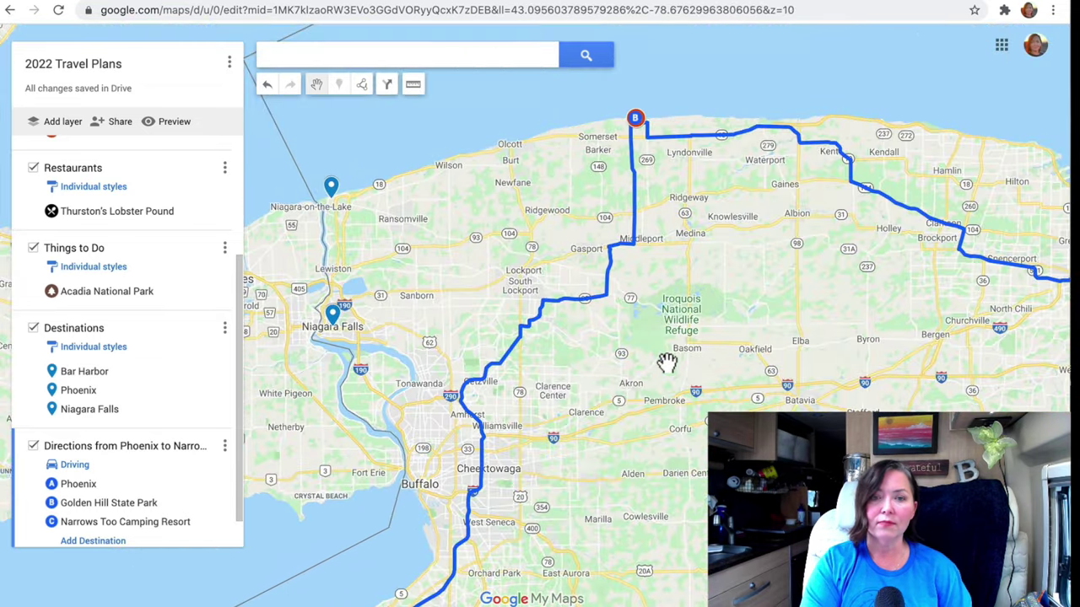
click(230, 65)
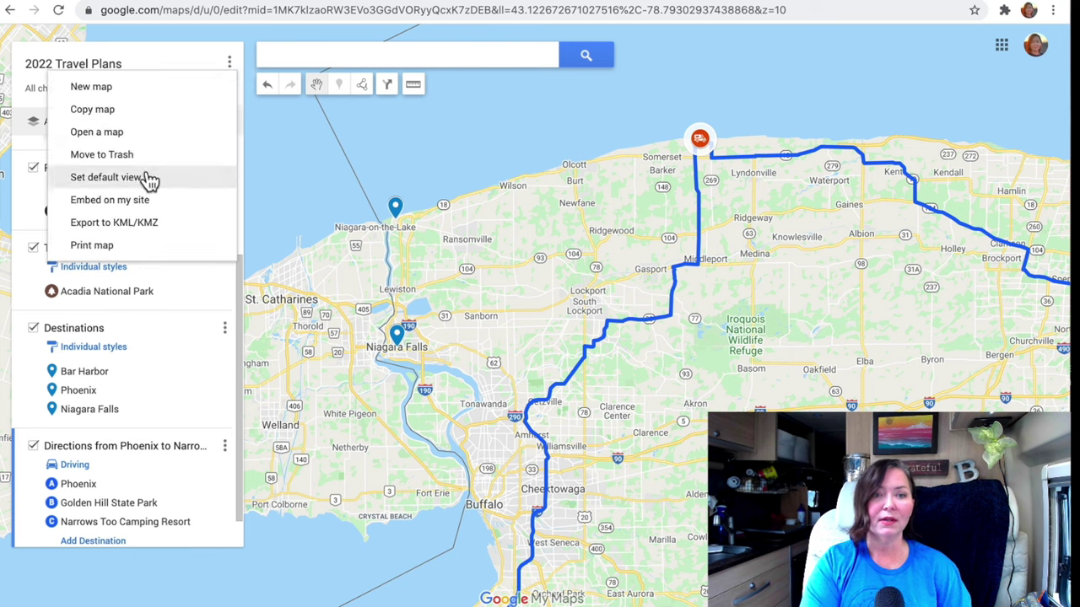
click(106, 177)
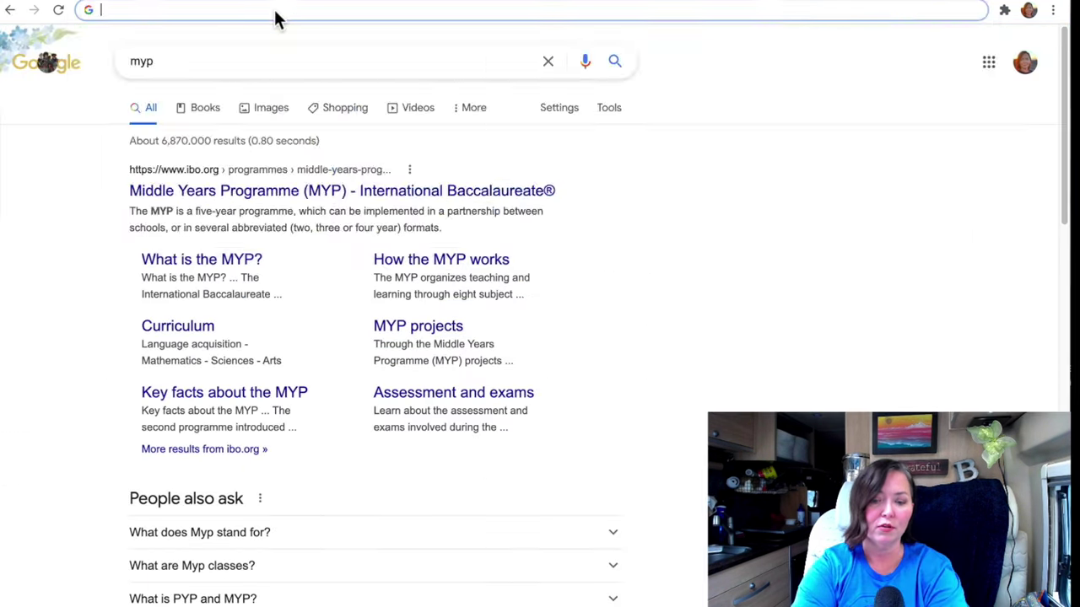
Step: Find My Maps through a web search for mymaps and reopen the 2022 Travel Plans map
text(mymap)
key(Return)
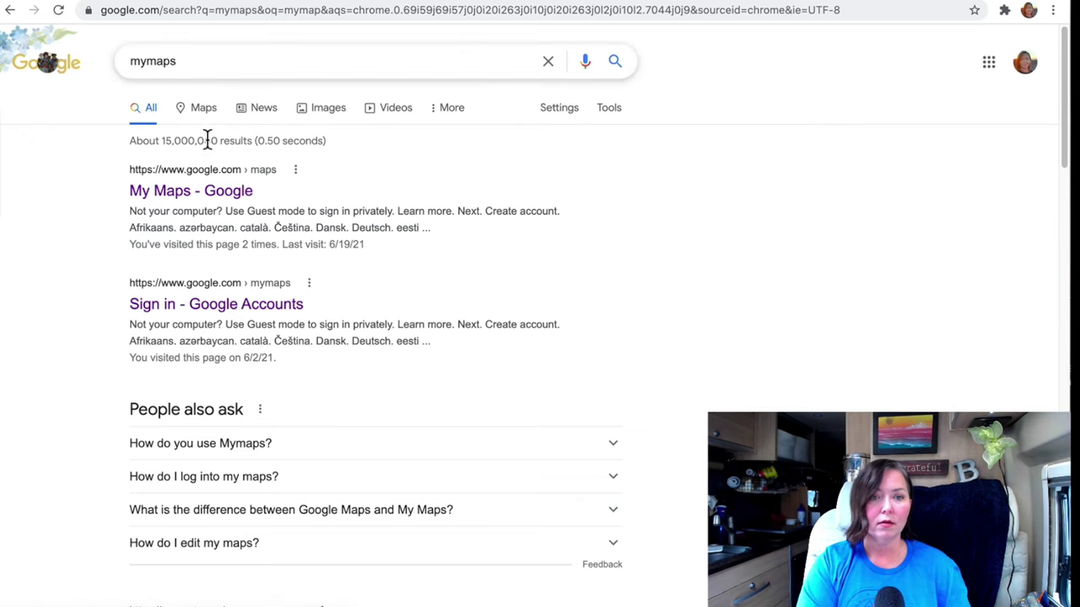
click(202, 223)
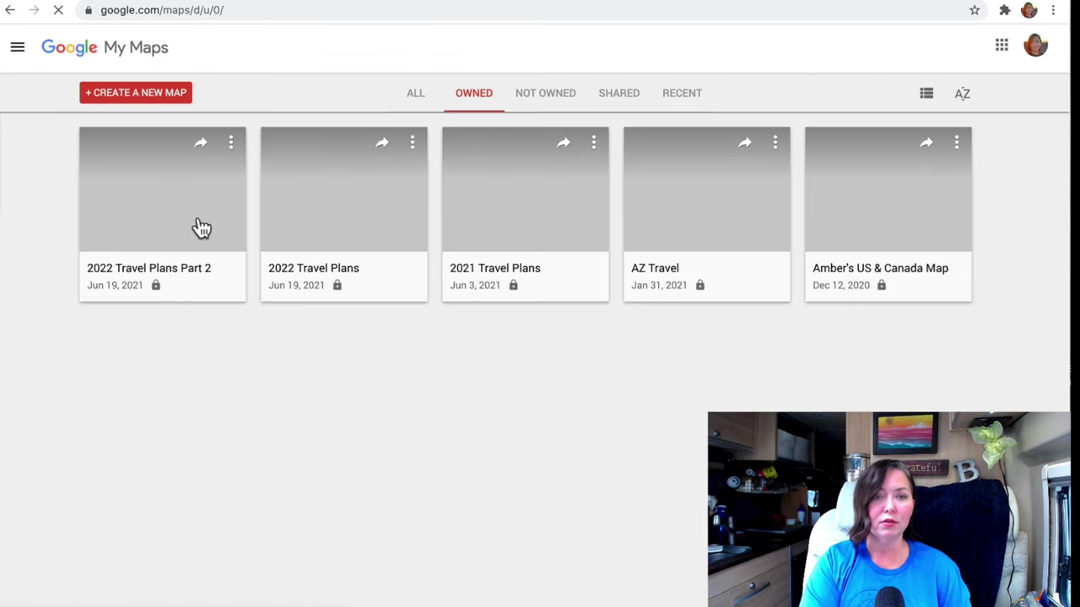
click(335, 203)
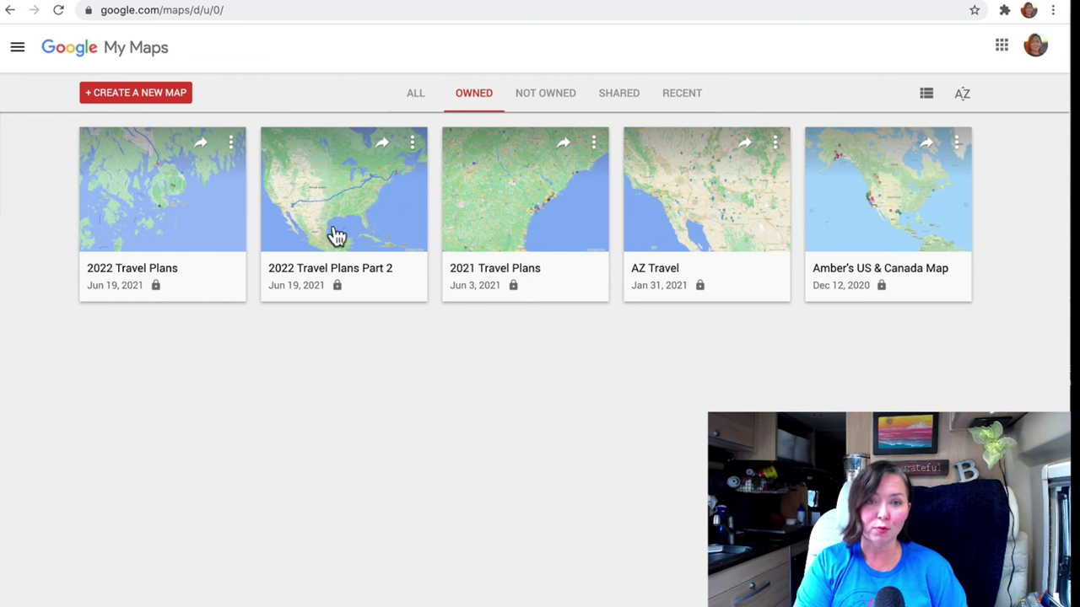
click(203, 150)
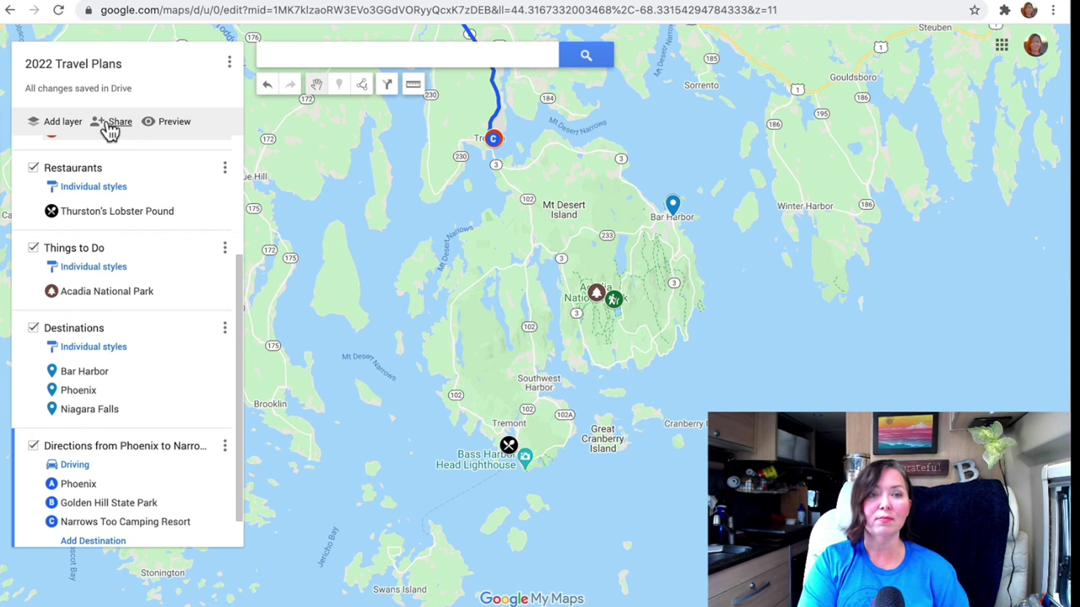
Step: Change the map's Drive sharing so that anyone with the link has Editor access
click(110, 125)
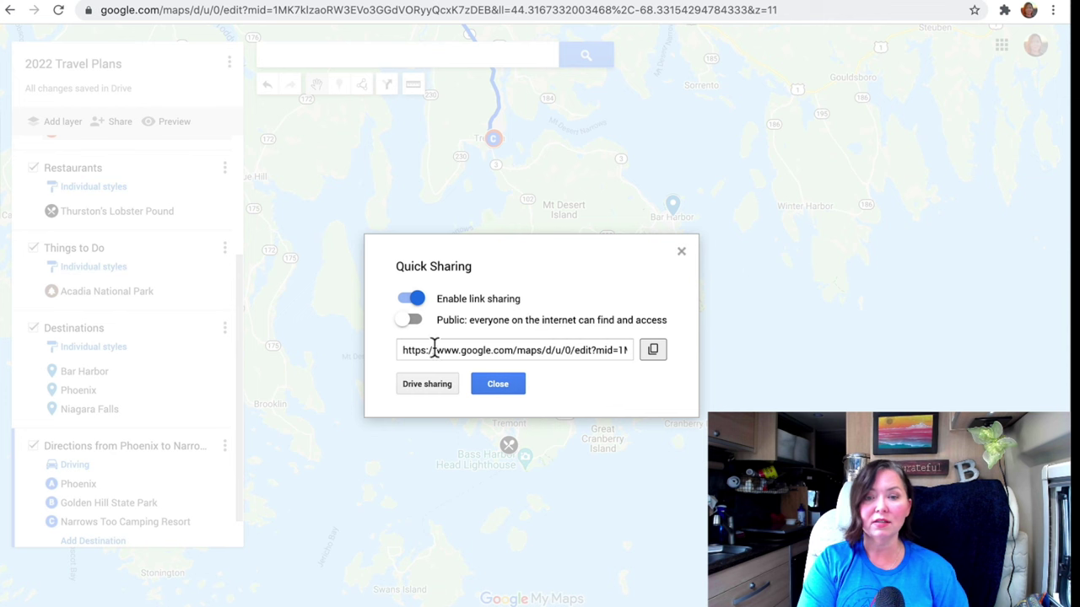
click(427, 384)
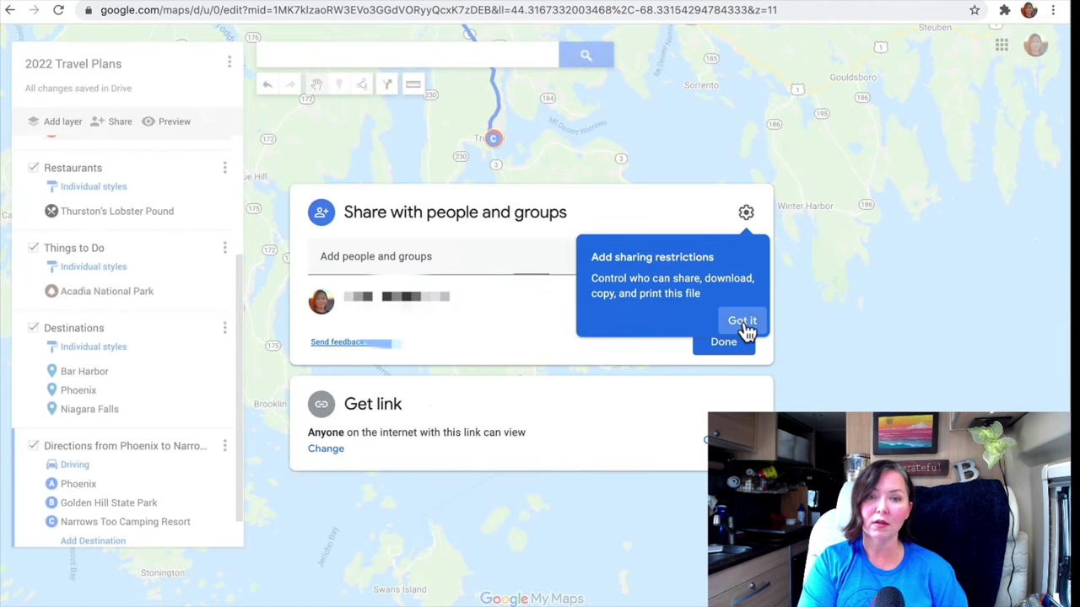
click(744, 326)
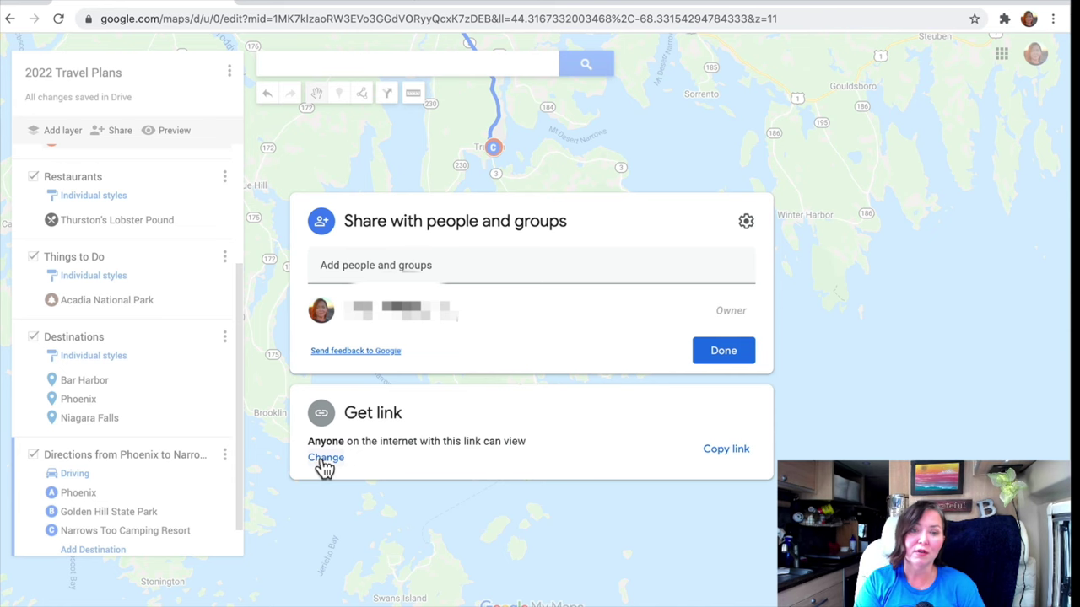
click(326, 460)
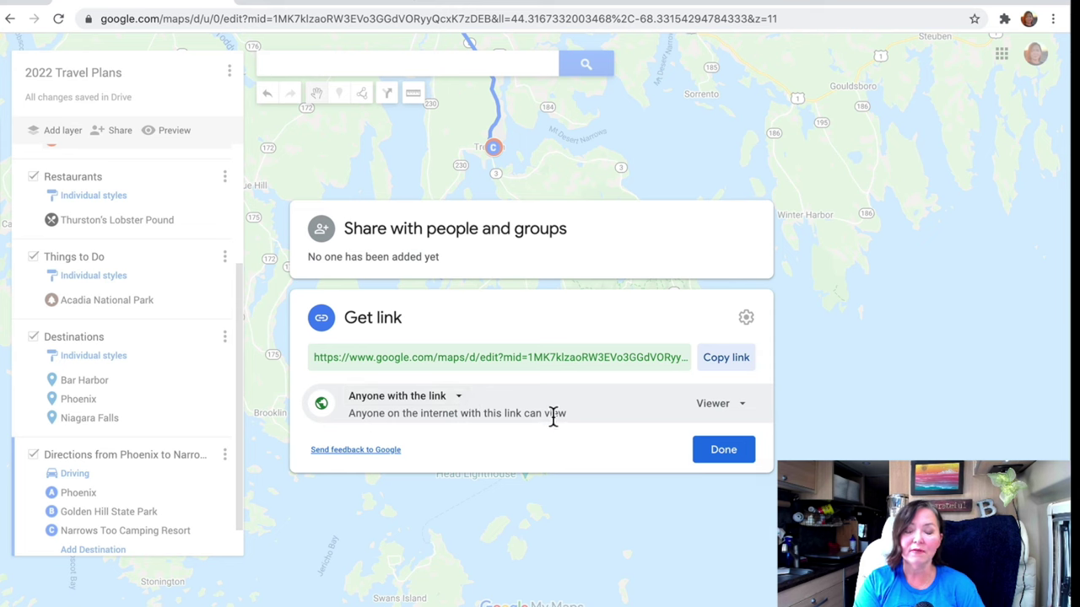
click(749, 411)
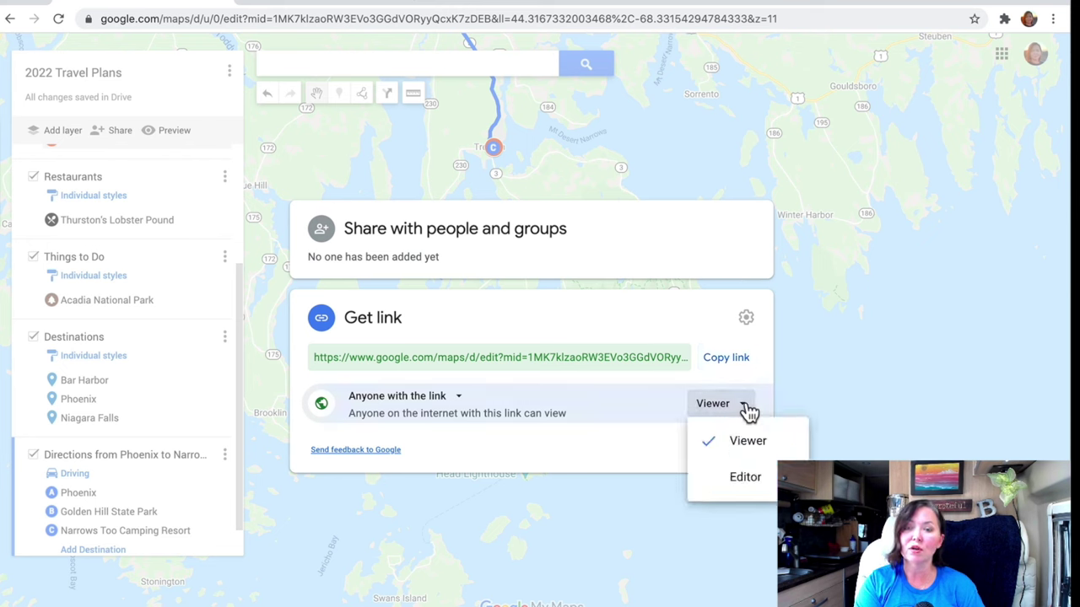
click(744, 478)
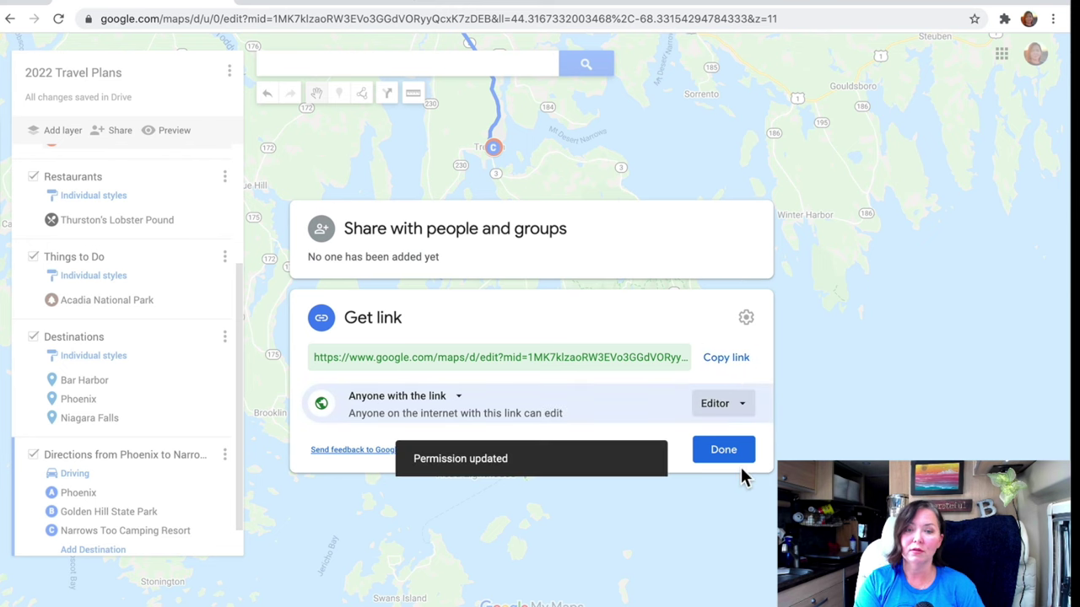
click(600, 355)
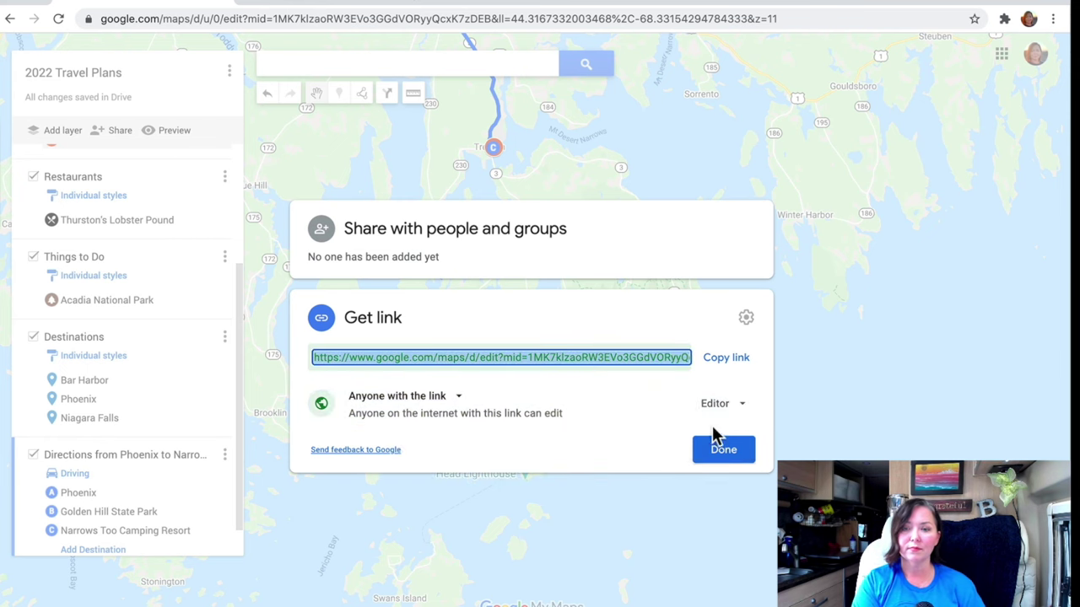
click(724, 454)
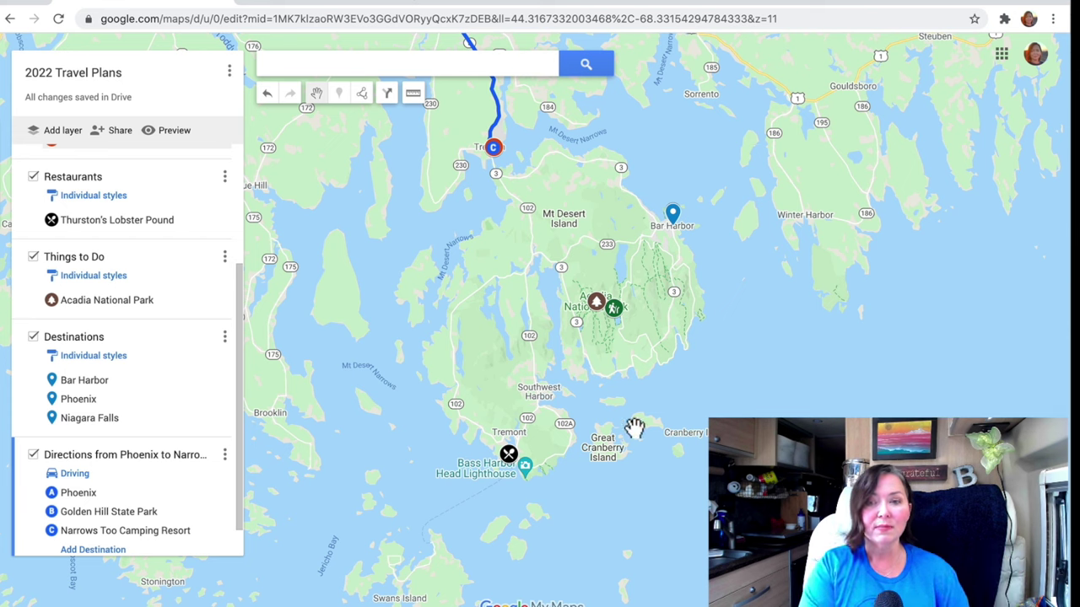
Step: Open the title and description of the Bar Harbor marker for editing
click(673, 215)
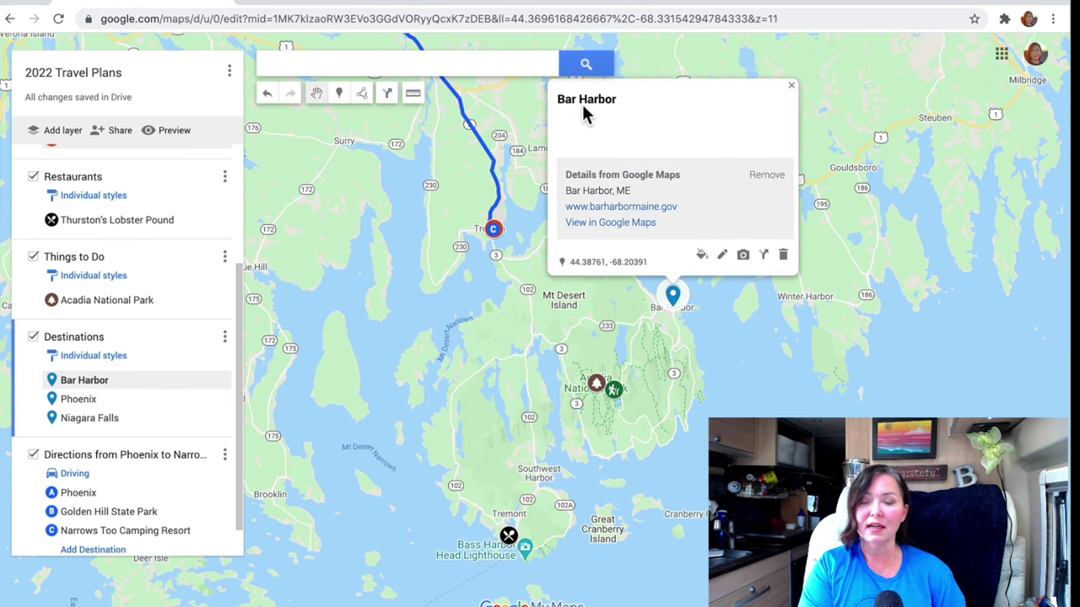
click(722, 256)
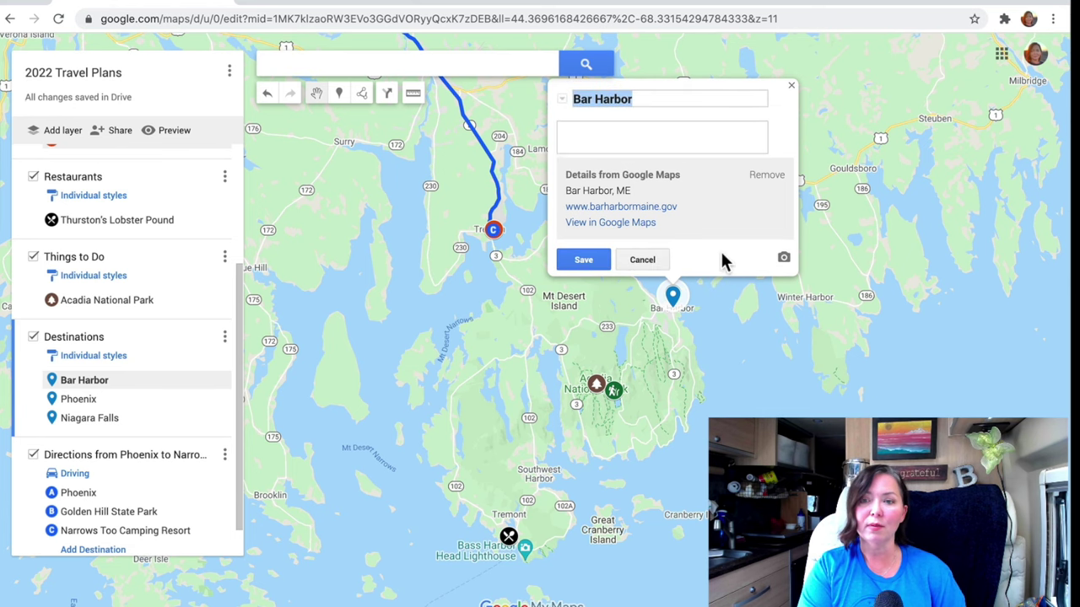
click(680, 100)
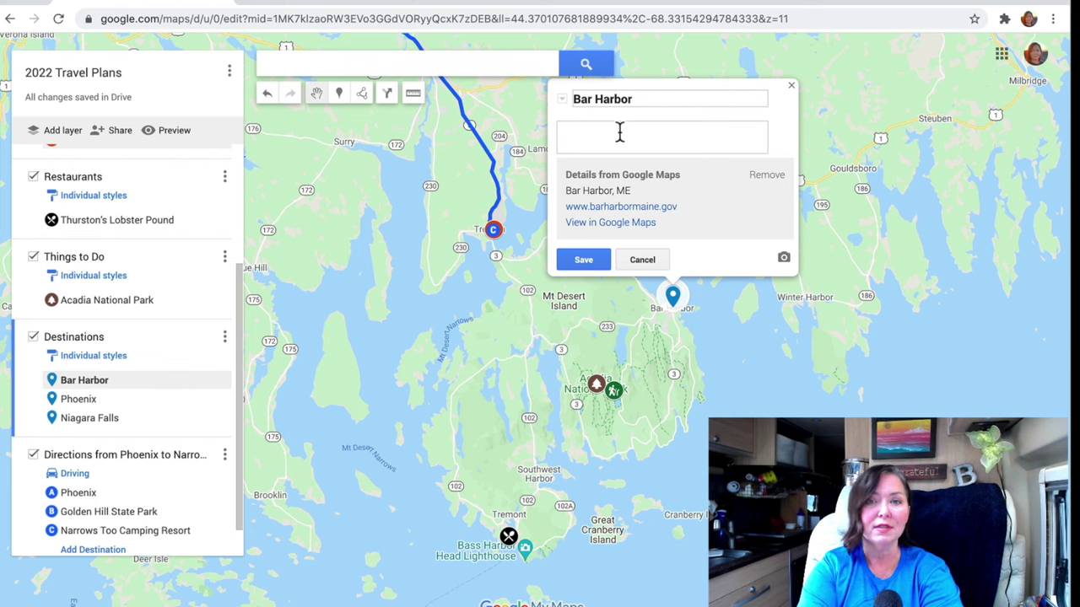
Step: Search the web in a new tab for whale watching bar harbor maine and get the Bar Harbor Whale Watching site's address
text(le watching)
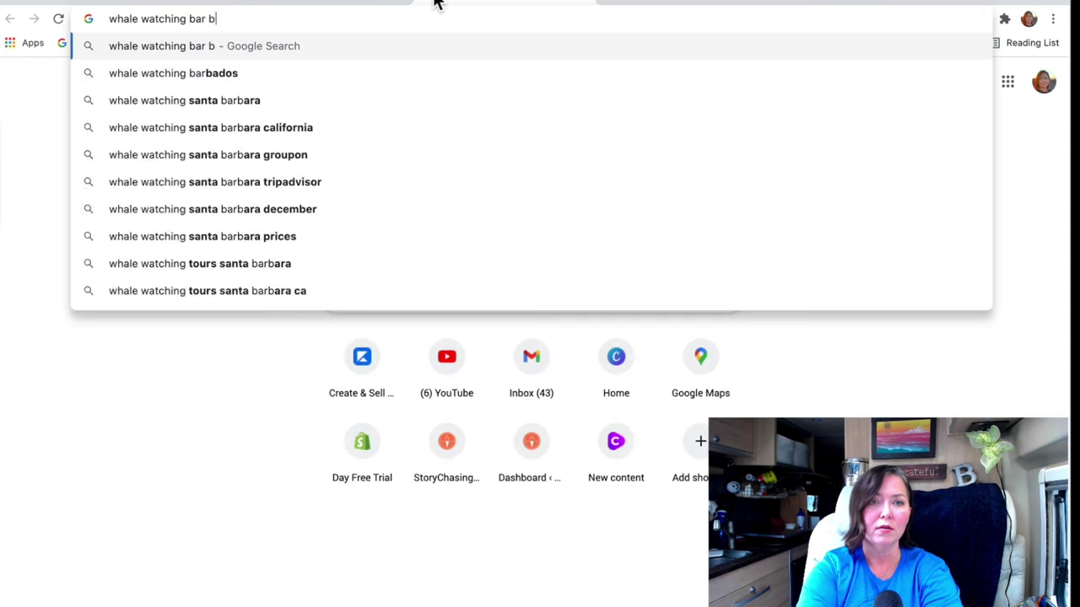
text(o)
key(BackSpace)
key(BackSpace)
text(ha)
key(Return)
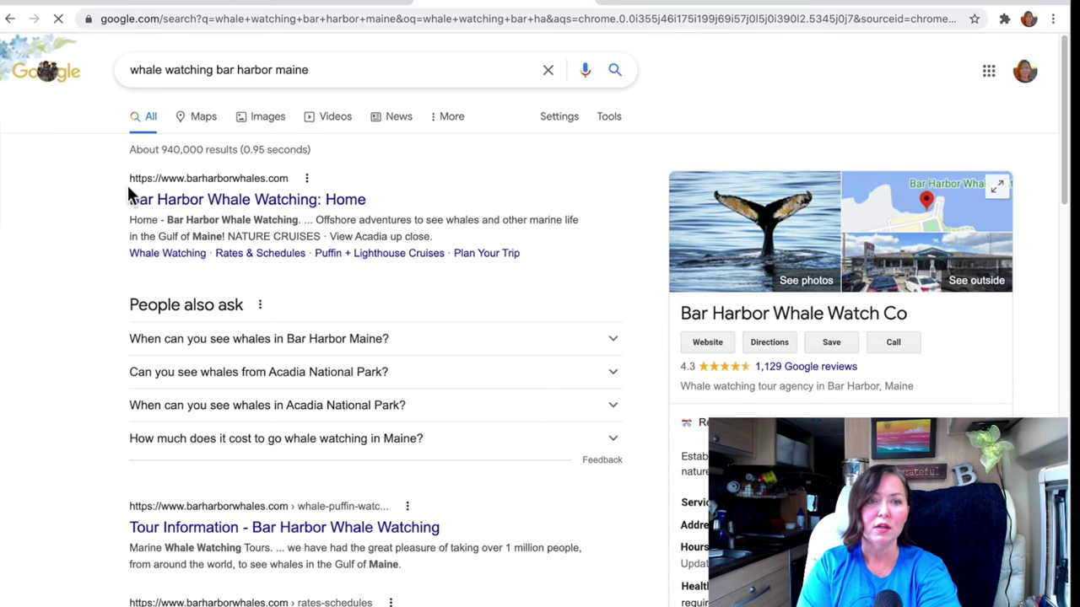
click(281, 211)
click(388, 19)
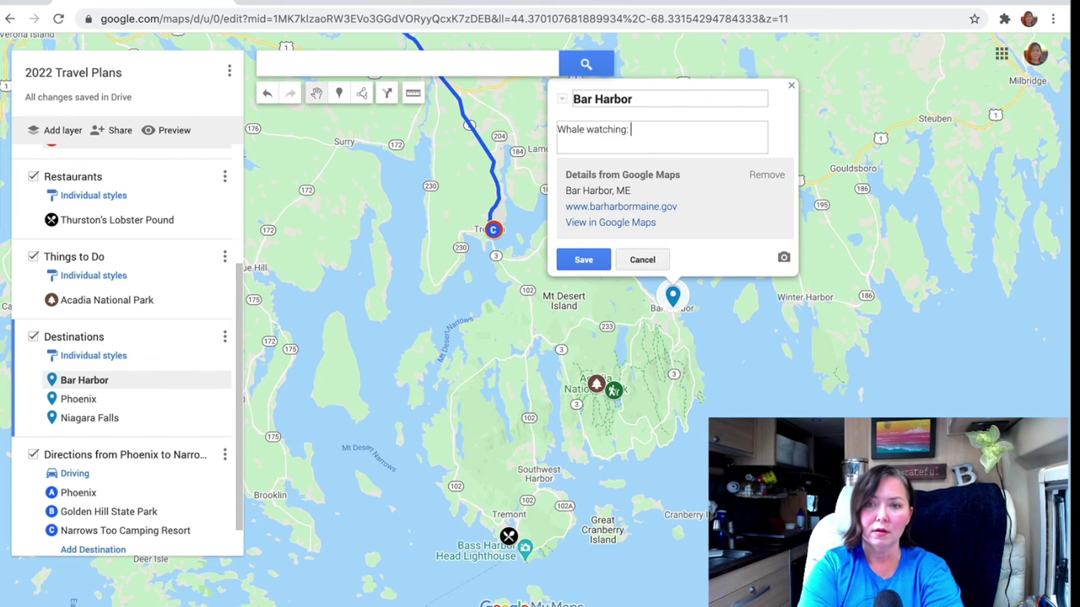
text(https://www.barharborwhales.com/)
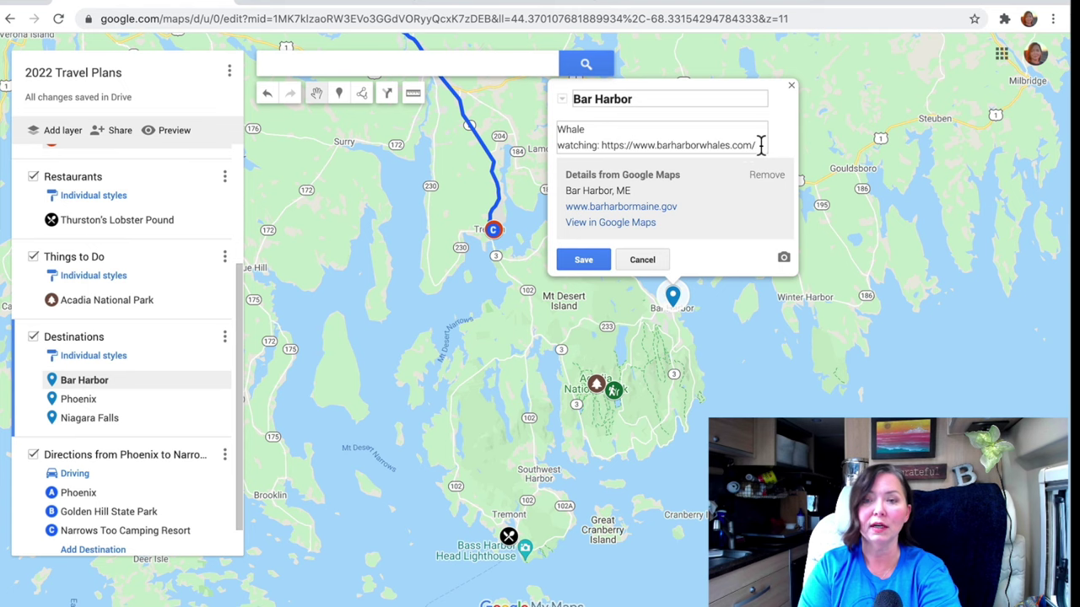
click(638, 460)
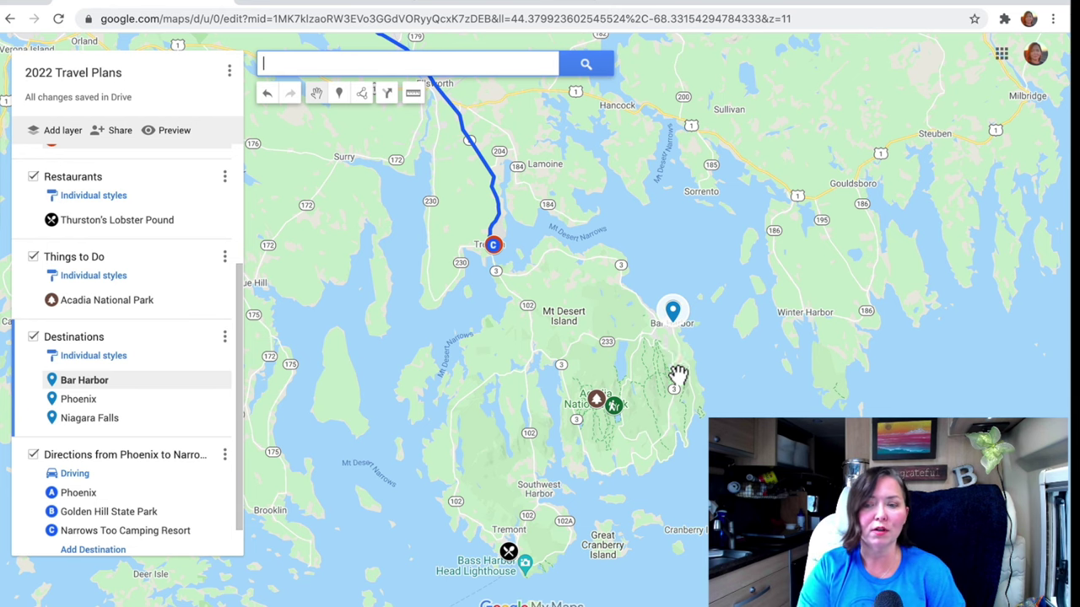
scroll(532, 332, down, 4)
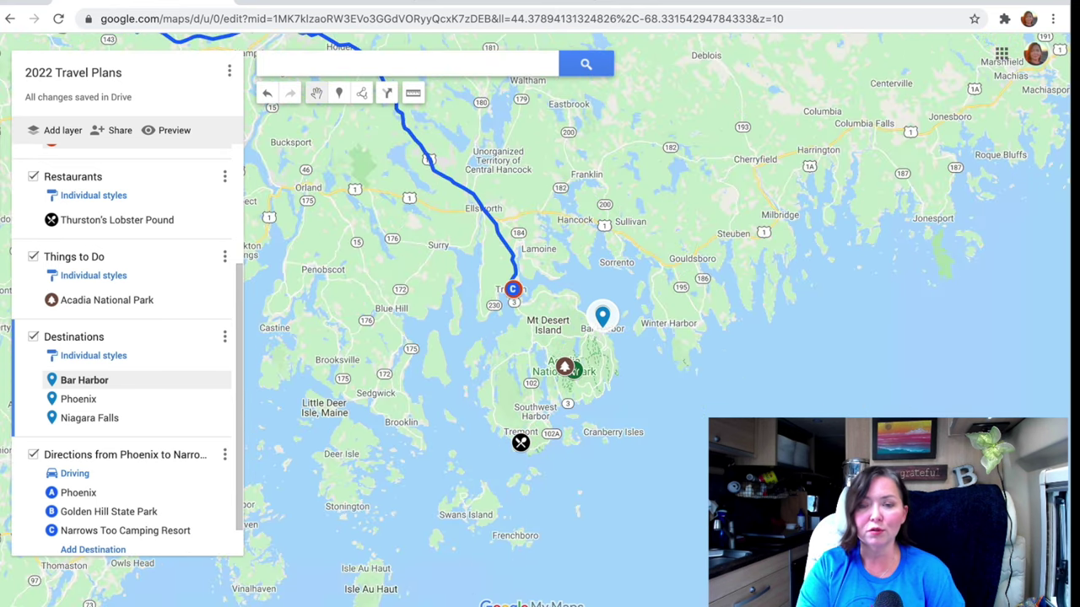
Step: Search the web for mymaps
click(312, 24)
text(m)
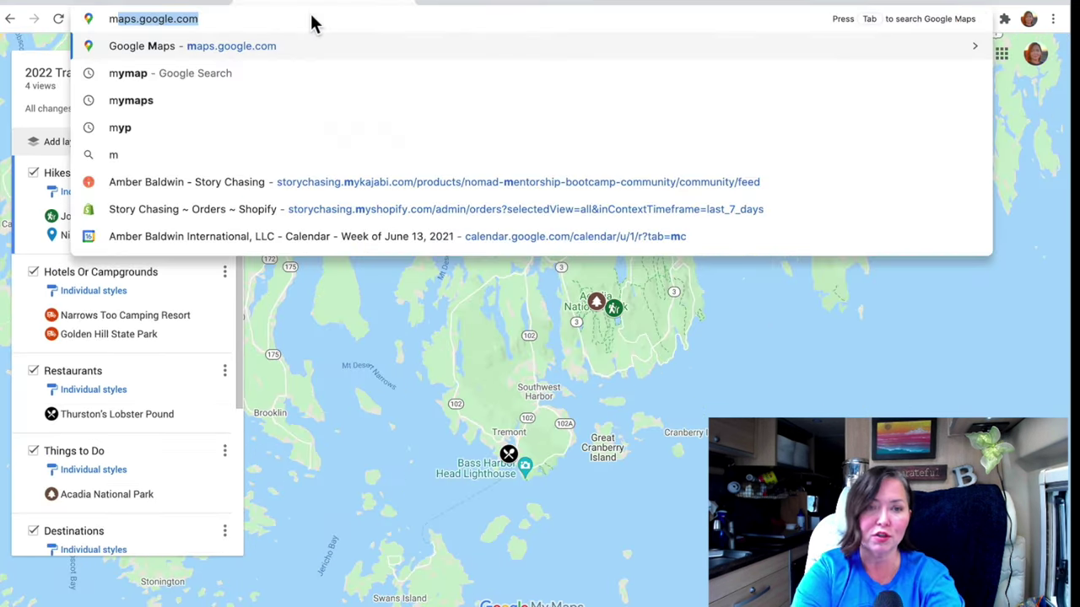
text(yma)
key(BackSpace)
text(ps)
key(Return)
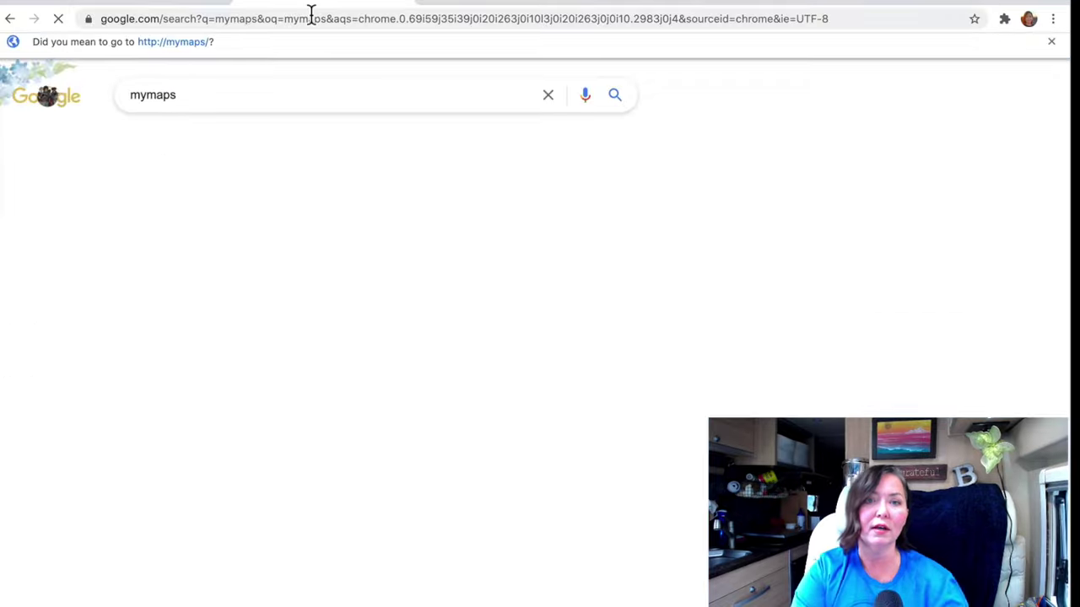
Step: Open Google My Maps from the search results and open the 2021 Travel Plans map
click(176, 235)
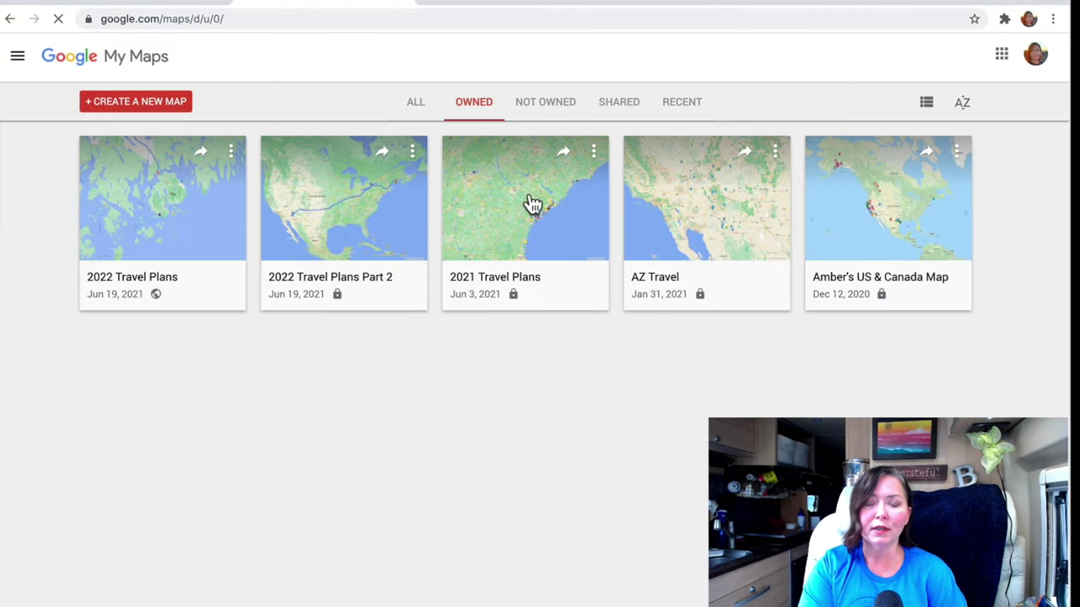
click(531, 204)
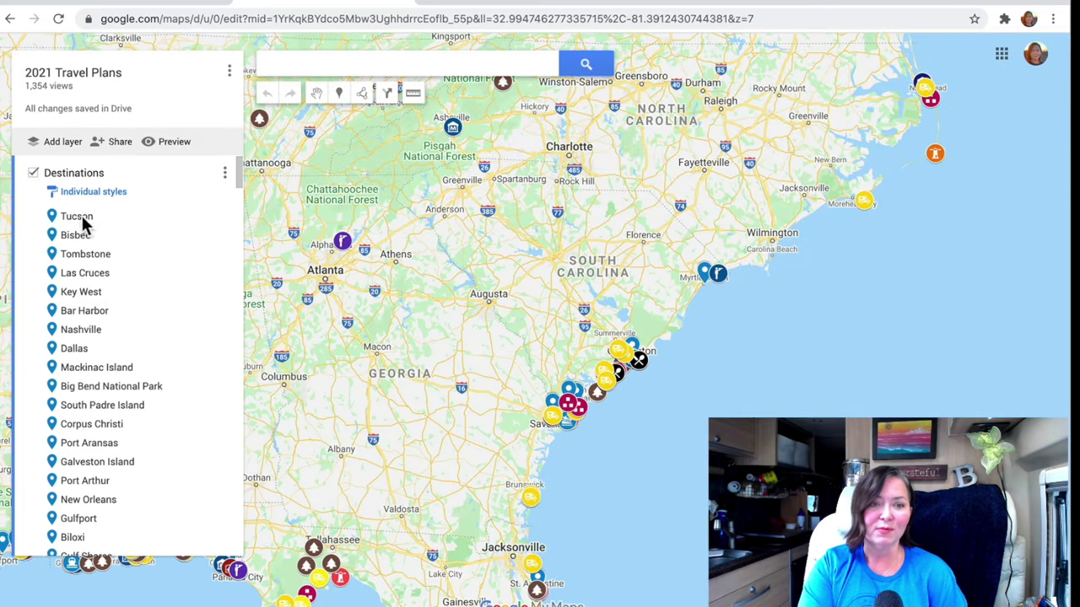
Step: Review the layers and places listed in the 2021 Travel Plans map, from Destinations through the scenic byways
scroll(110, 371, down, 4)
scroll(111, 371, down, 5)
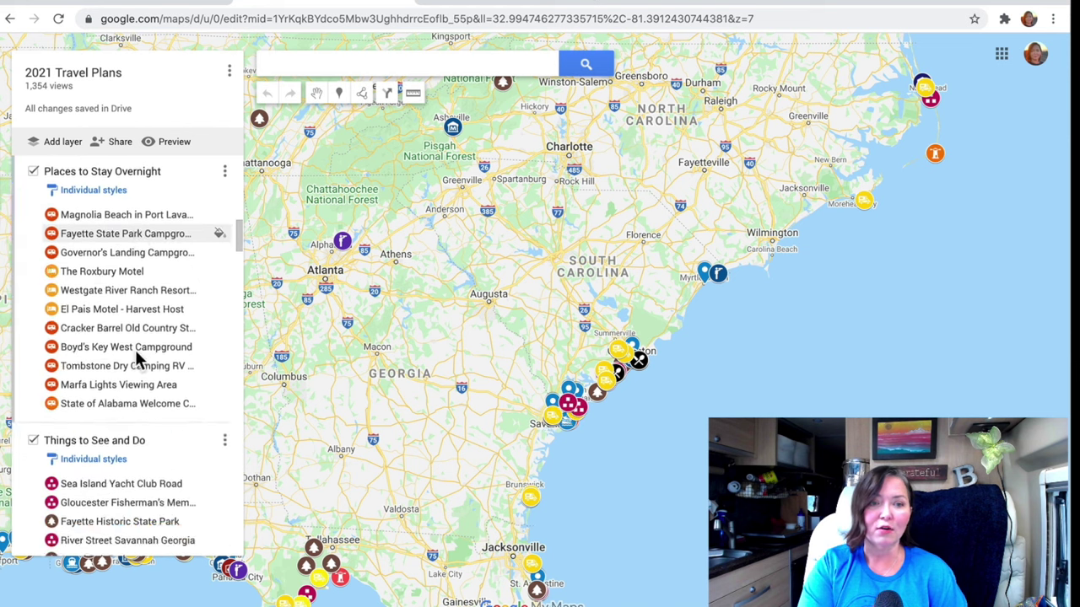
scroll(137, 357, down, 5)
scroll(138, 358, down, 3)
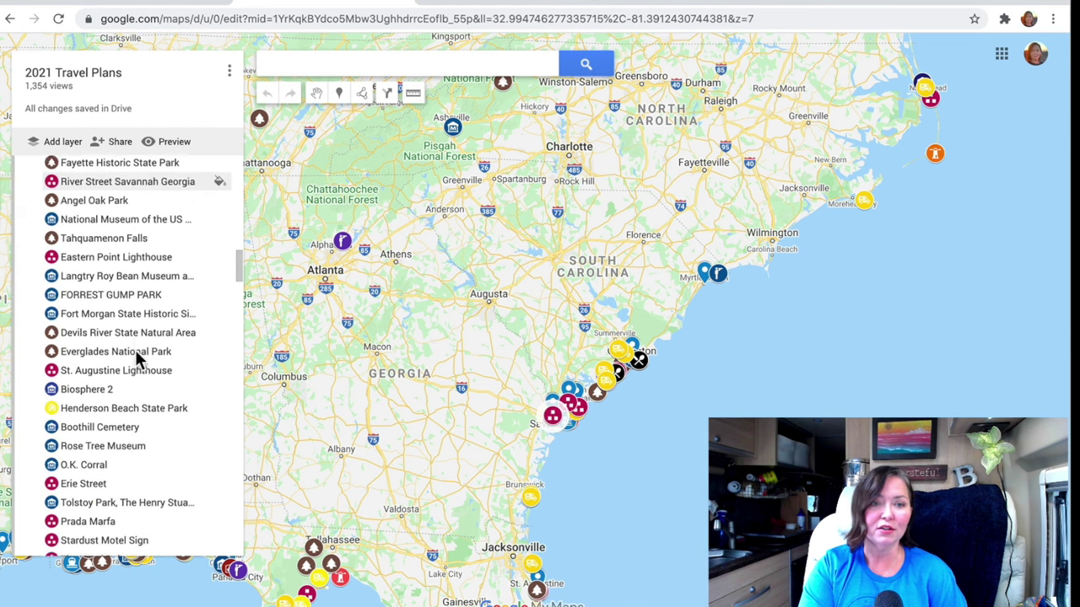
scroll(137, 356, down, 15)
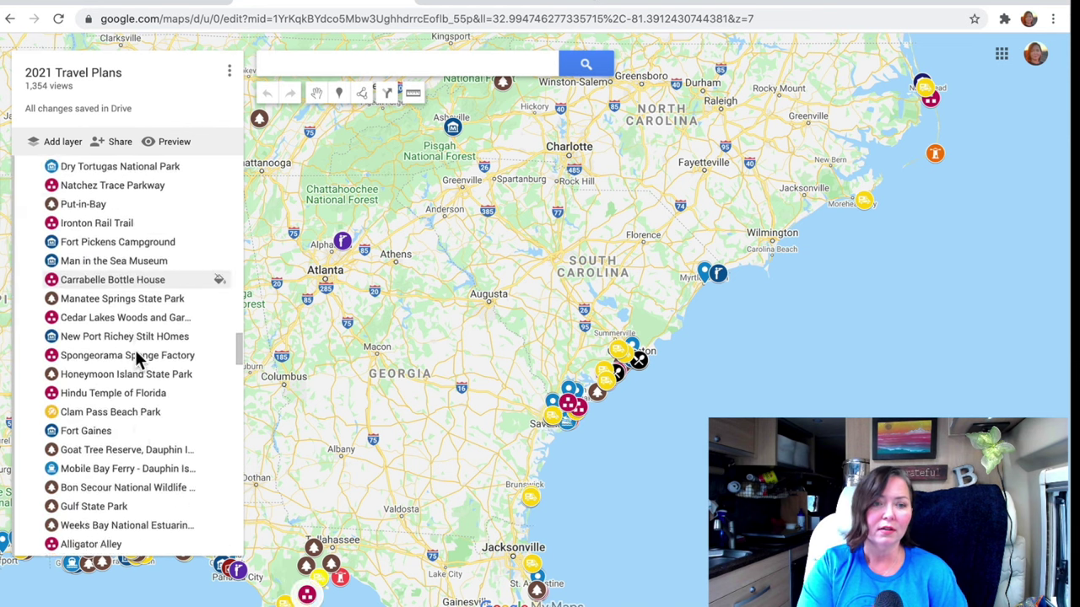
scroll(139, 380, down, 10)
scroll(174, 461, down, 5)
scroll(175, 454, down, 3)
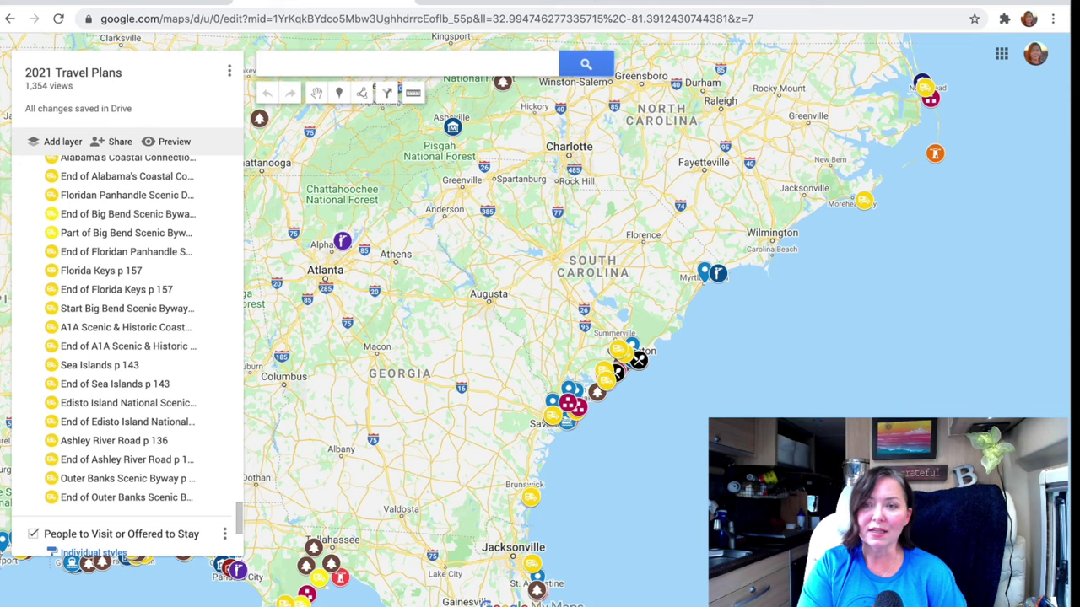
Step: Survey the markers across the United States and view the details of the Kennedy Space Center Visitor Complex marker
key(minus)
key(minus)
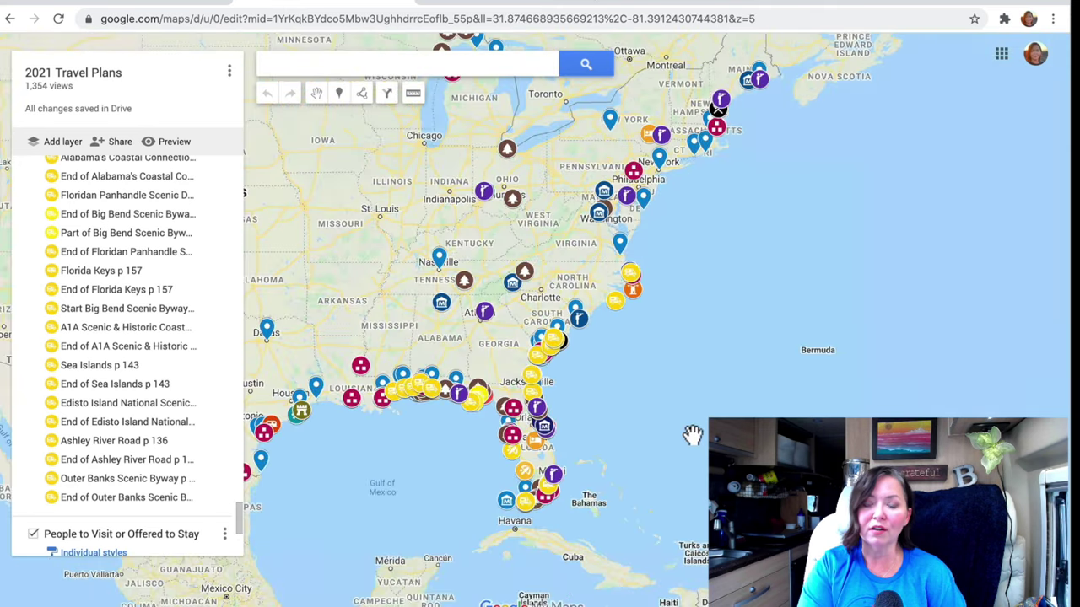
scroll(692, 435, down, 2)
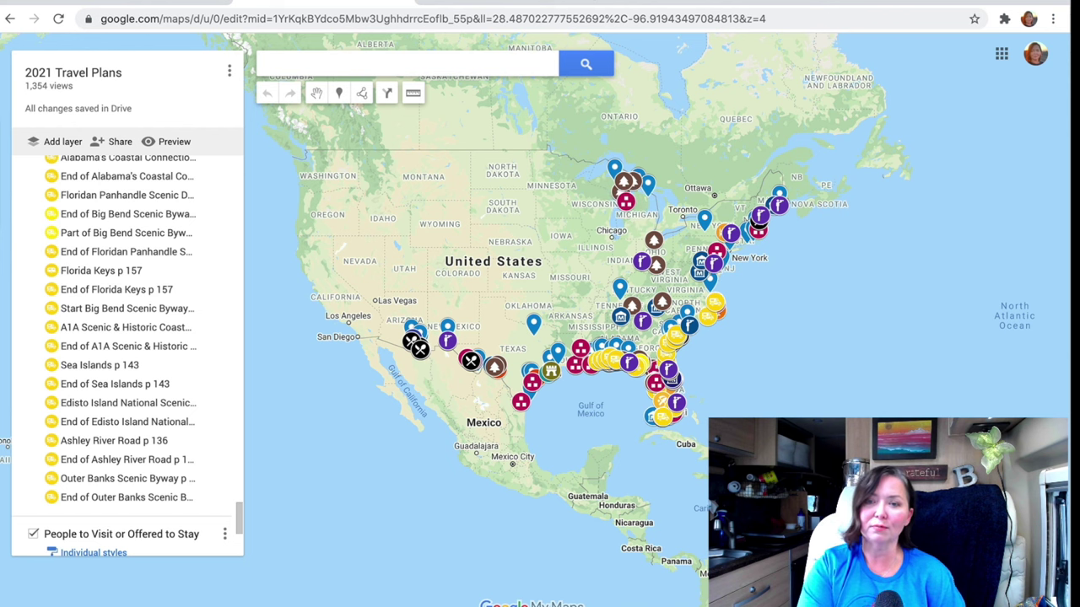
scroll(747, 348, up, 1)
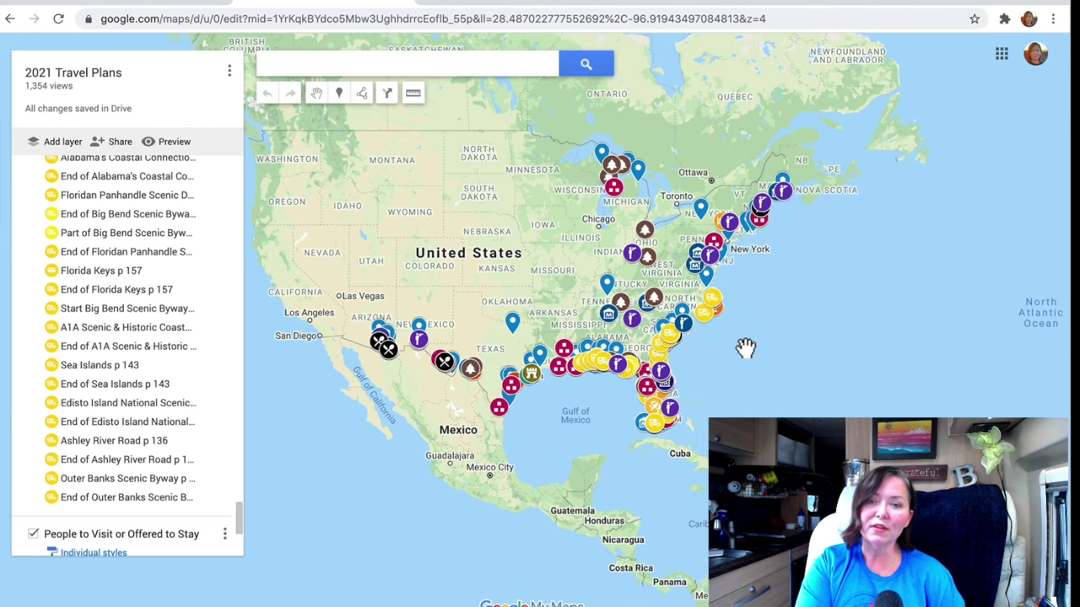
scroll(747, 348, up, 2)
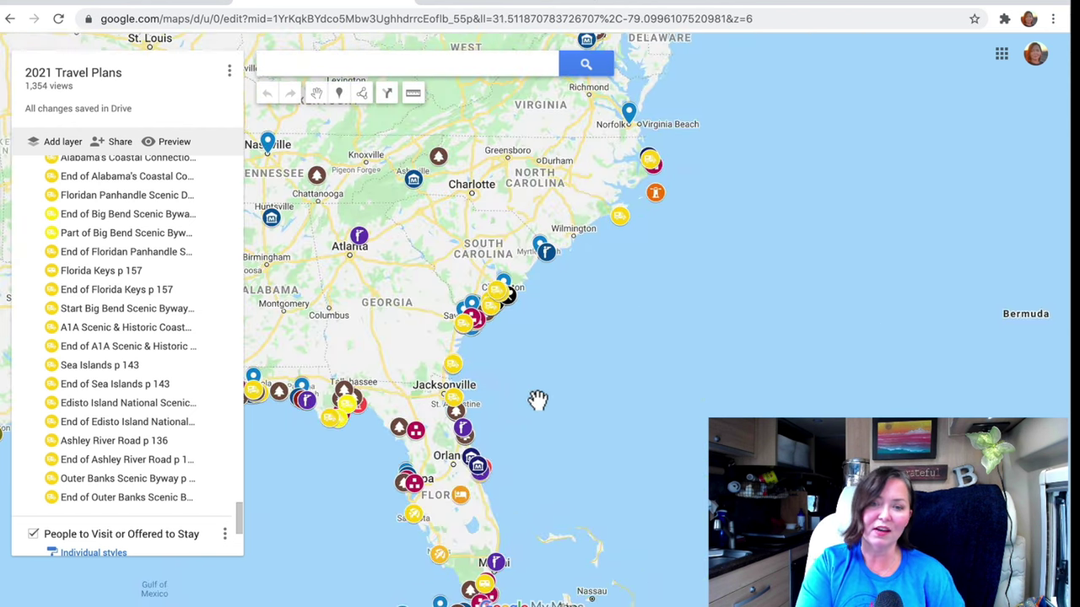
drag(538, 400, 699, 414)
click(664, 474)
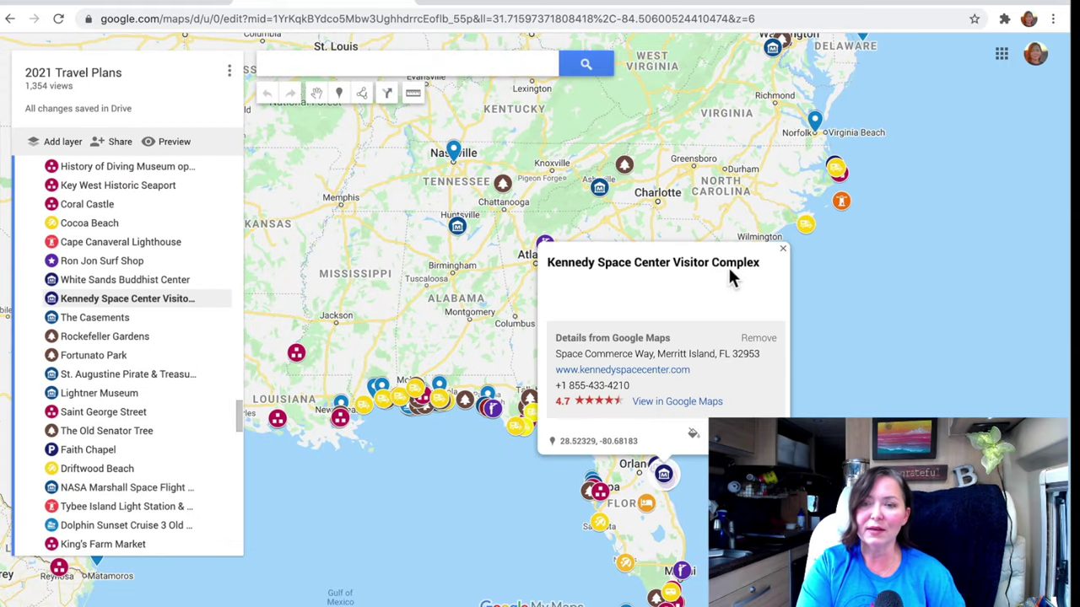
click(782, 252)
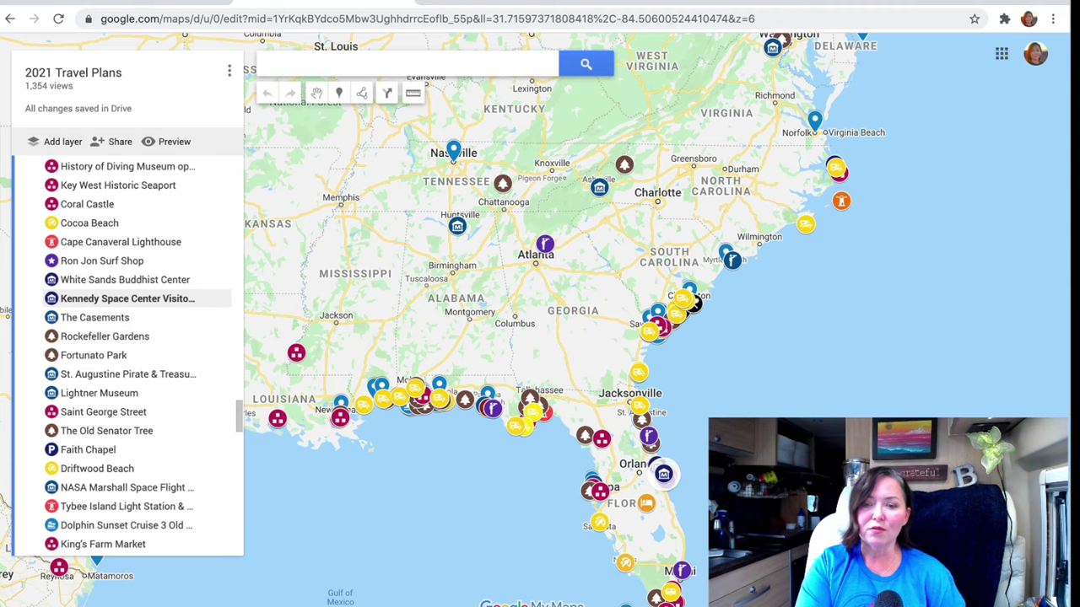
Step: Hide the Things to See and Do, Hiking and Restaurants layers of the 2021 Travel Plans map
drag(334, 429, 379, 248)
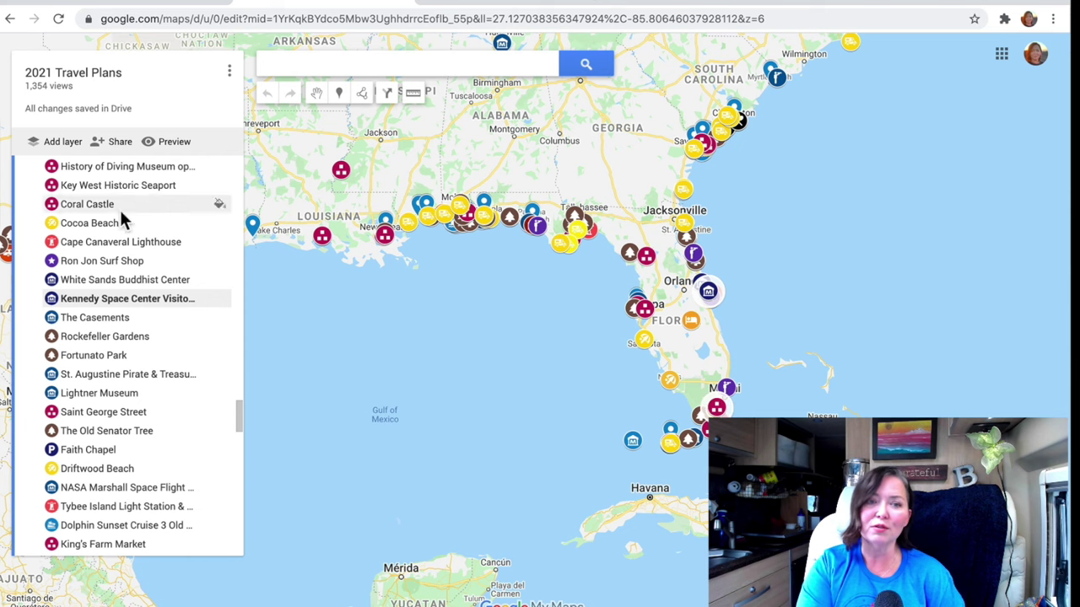
scroll(119, 207, up, 10)
scroll(451, 258, up, 1)
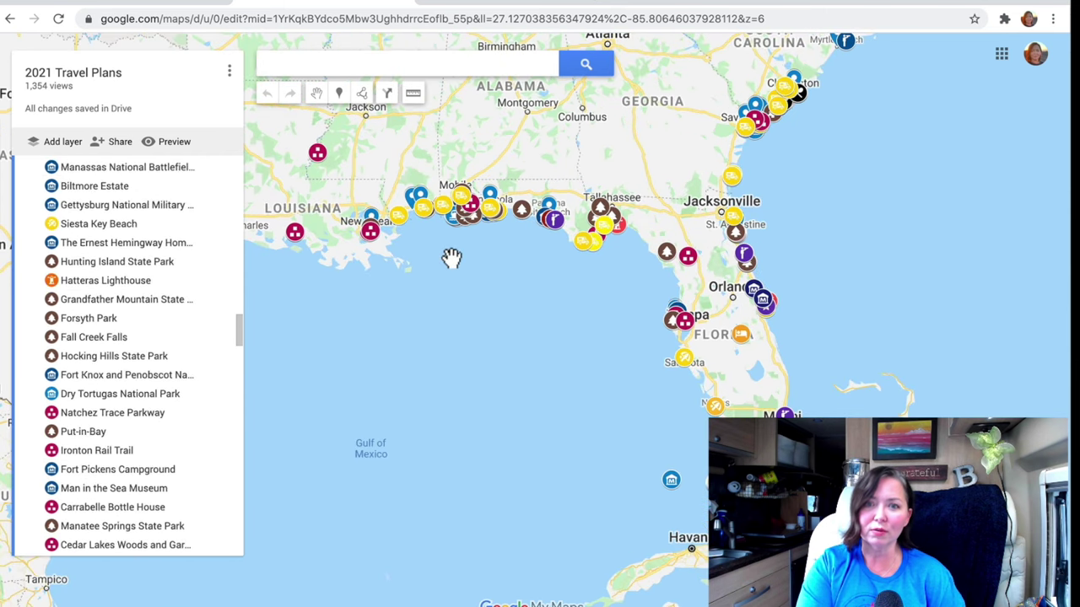
drag(591, 297, 616, 317)
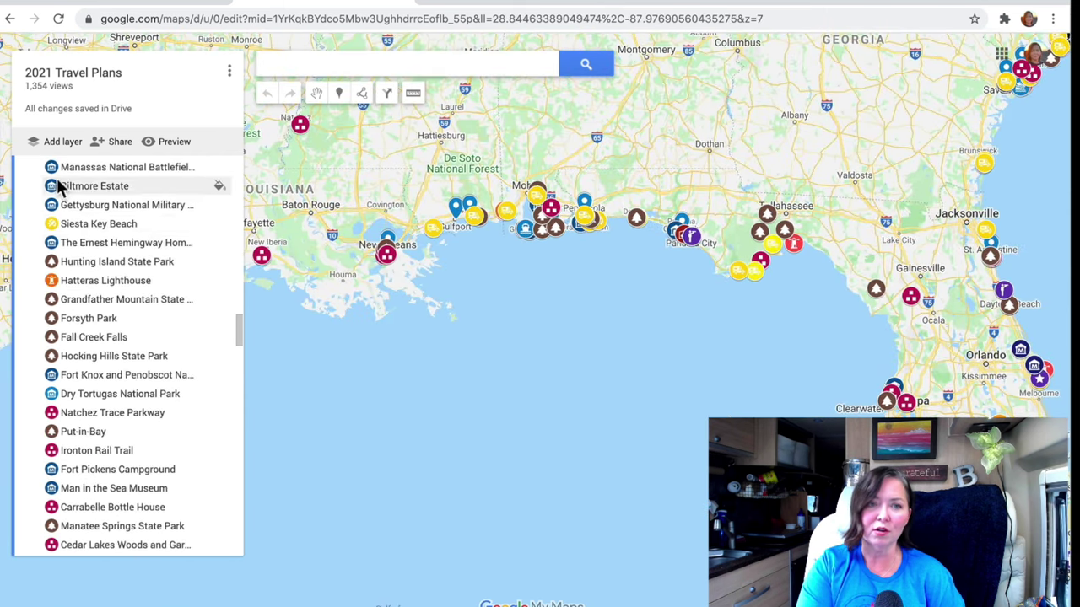
scroll(103, 244, up, 5)
scroll(104, 248, up, 1)
scroll(104, 248, down, 2)
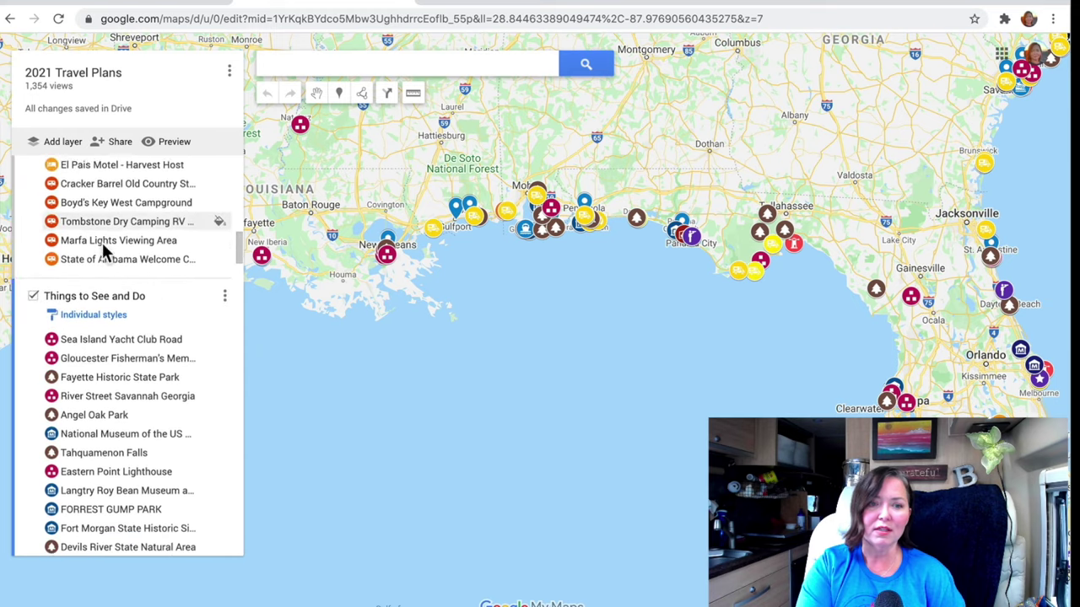
click(34, 266)
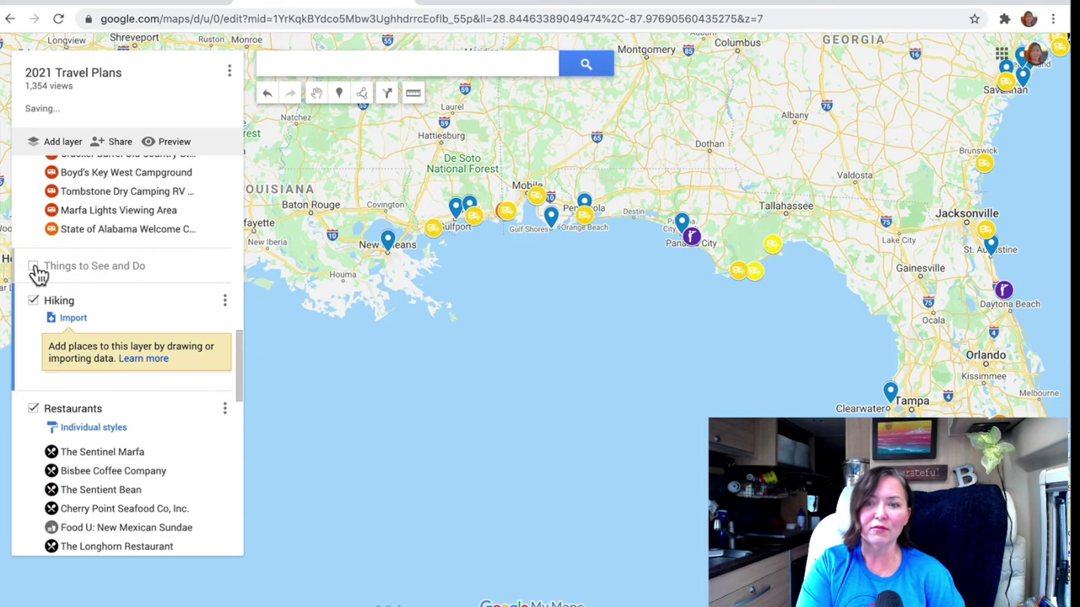
scroll(36, 270, up, 3)
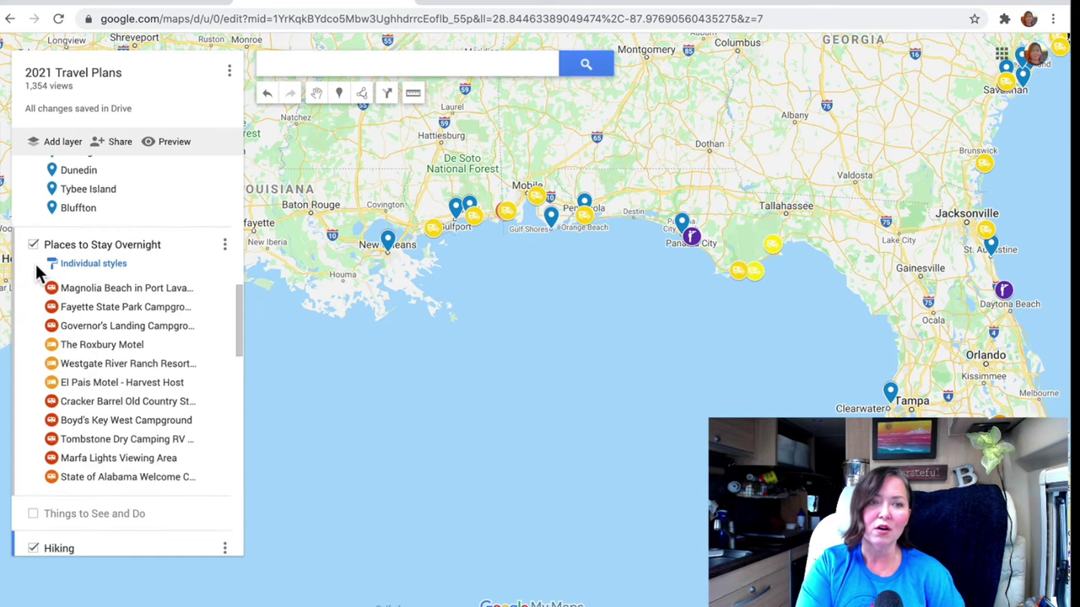
scroll(113, 249, down, 4)
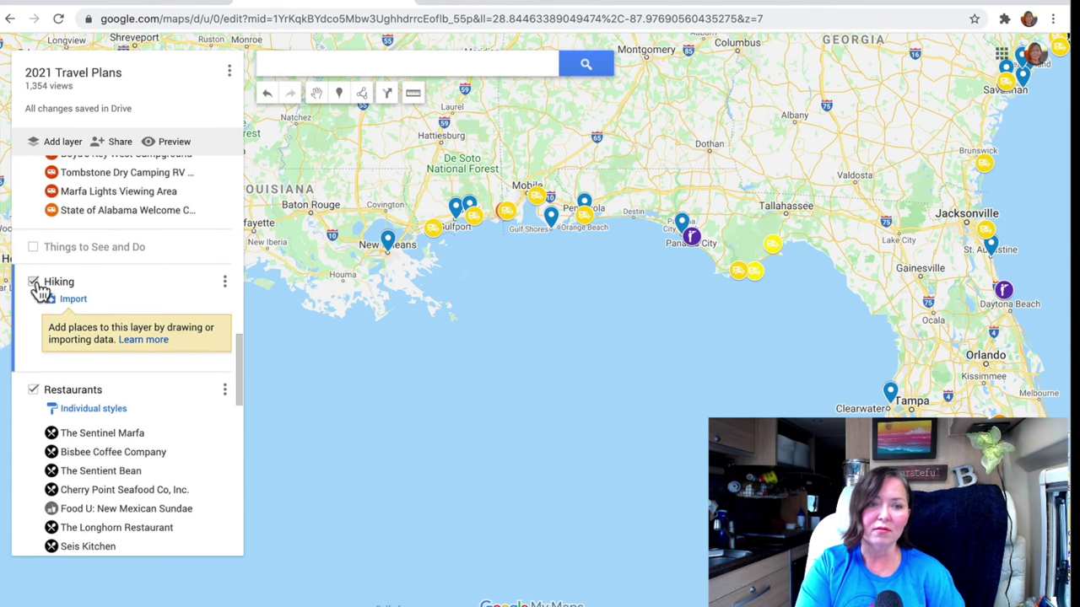
click(33, 281)
click(34, 317)
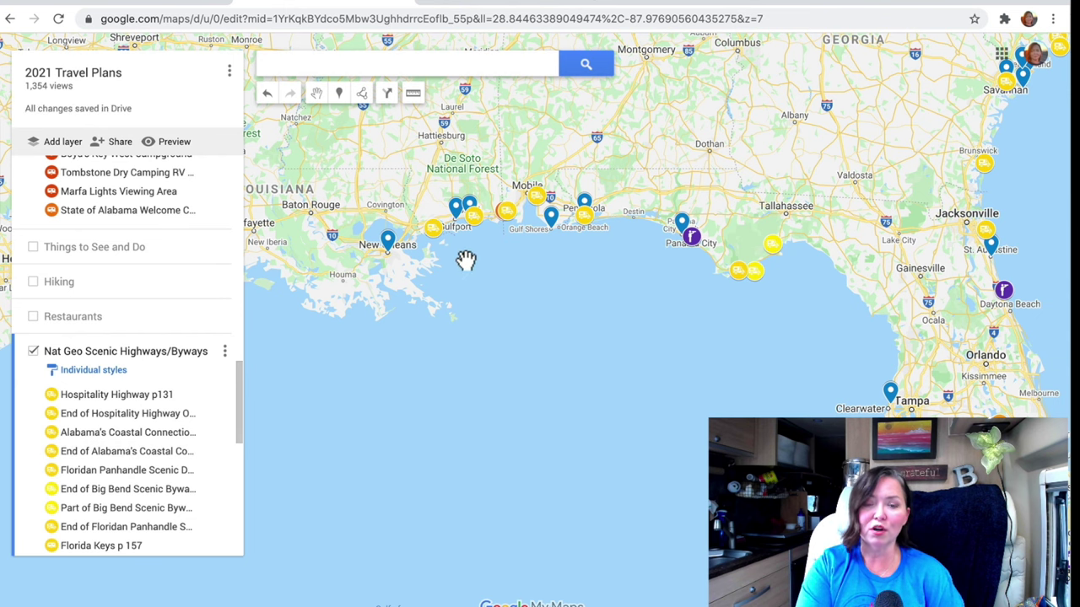
Step: Examine the remaining destination and scenic byway markers along the Gulf Coast and up the Atlantic coast
scroll(483, 265, up, 2)
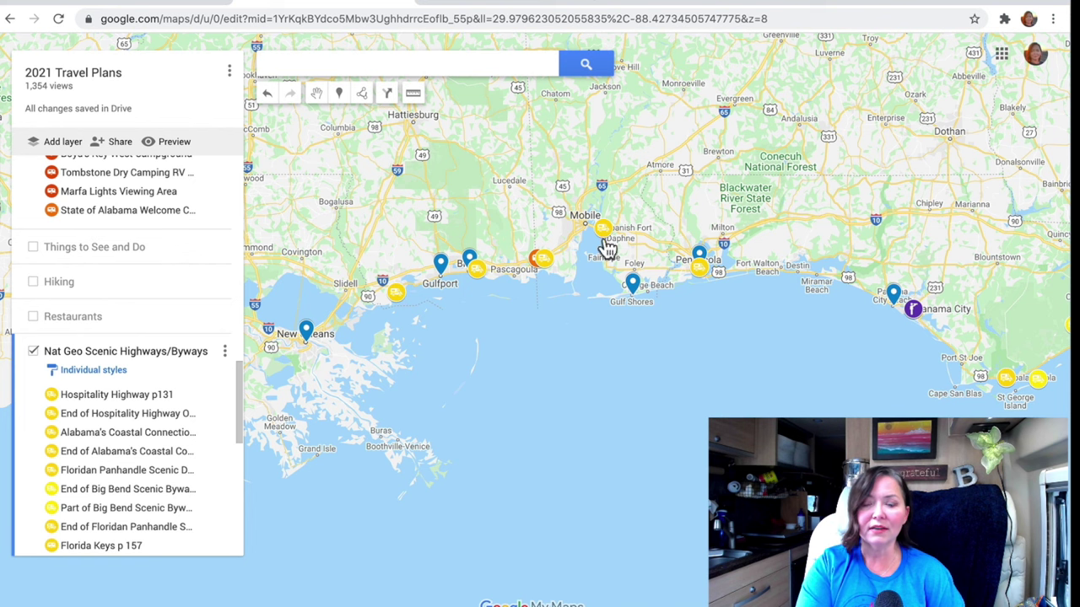
scroll(654, 320, down, 1)
drag(655, 320, 501, 340)
scroll(501, 340, down, 2)
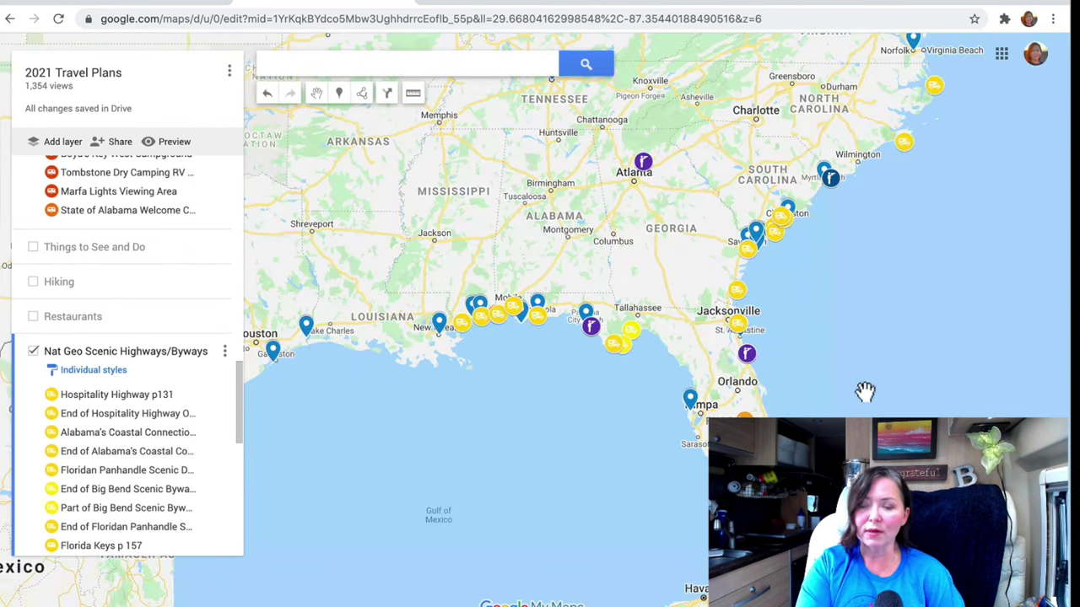
drag(916, 248, 858, 420)
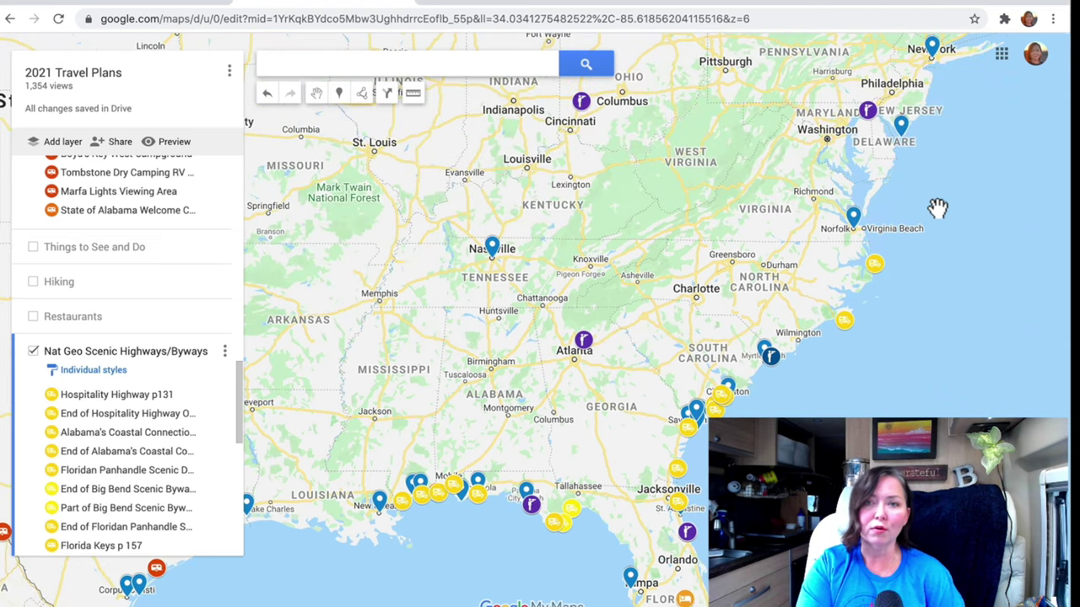
drag(938, 207, 924, 250)
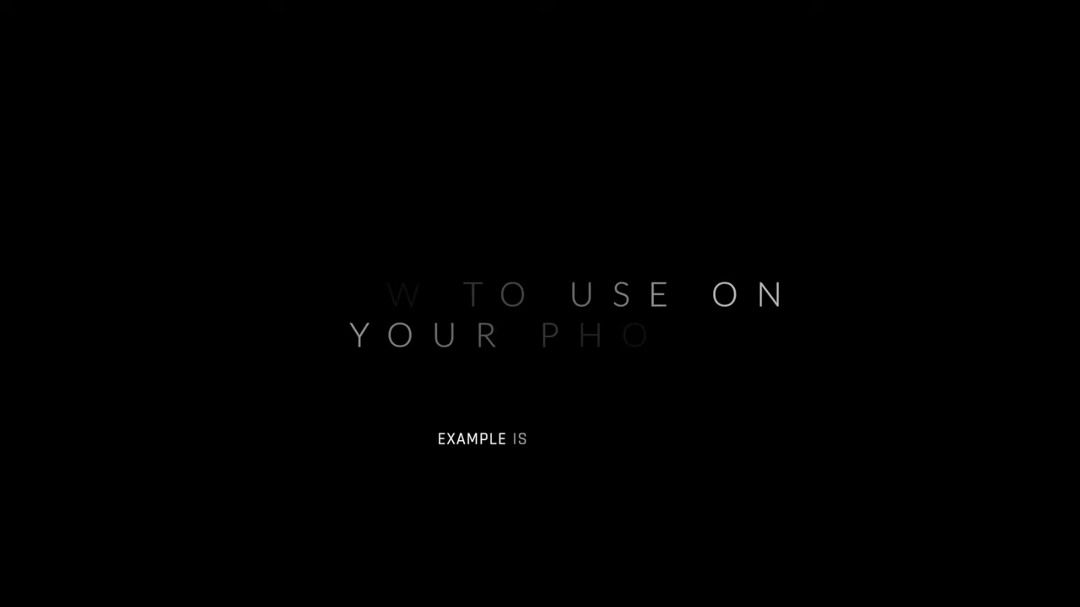